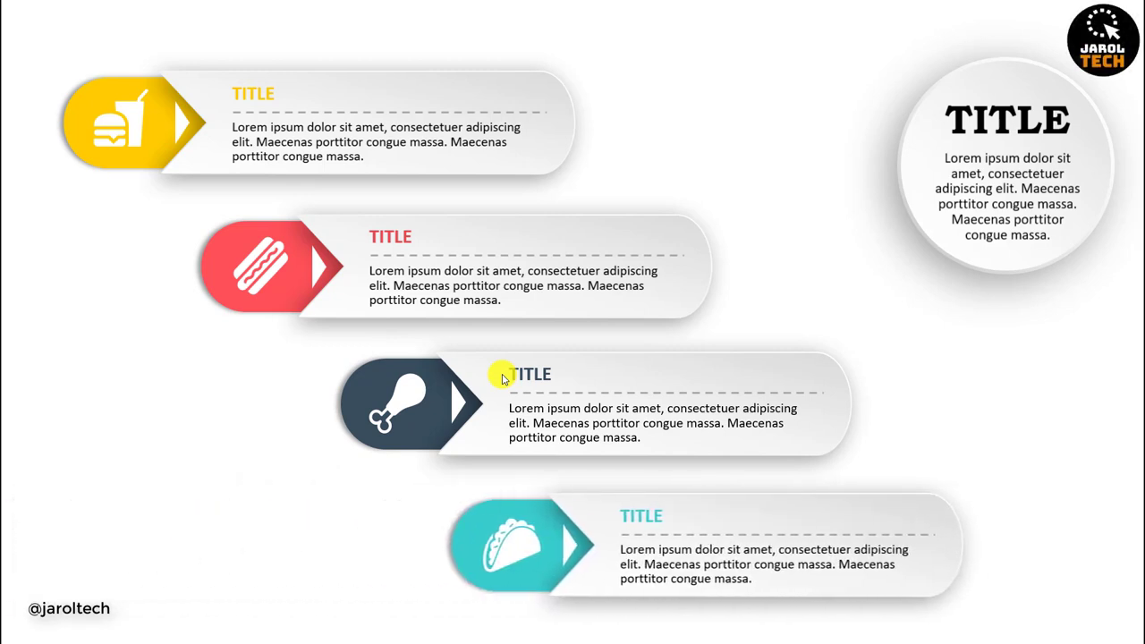
# Leave the slideshow and switch to the empty slide 3
pyautogui.press('Escape')
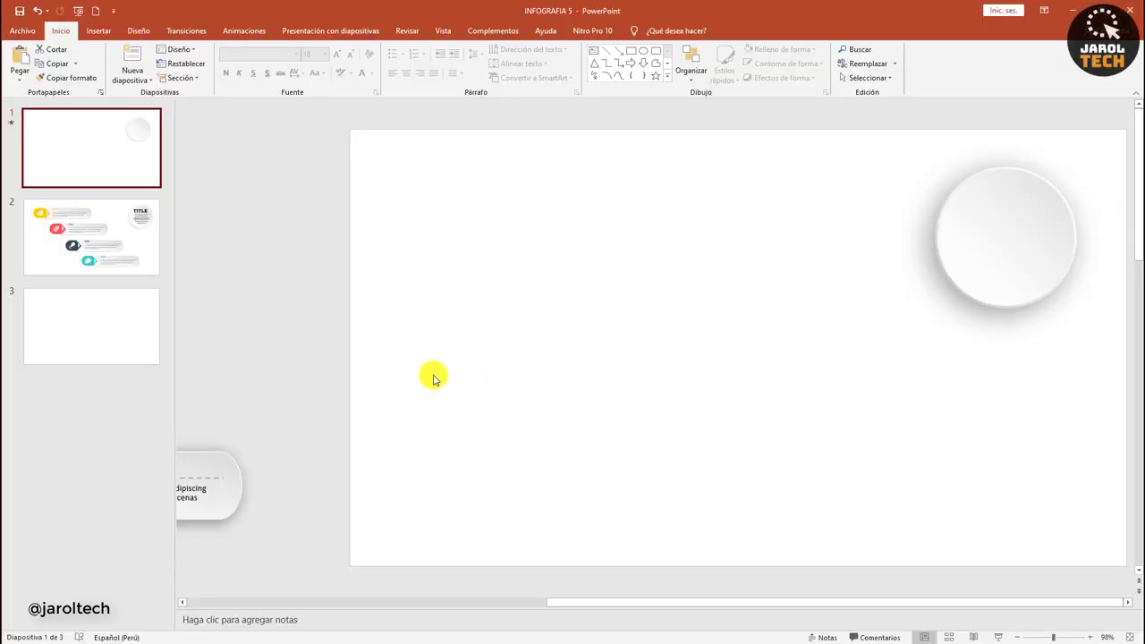
pyautogui.click(123, 273)
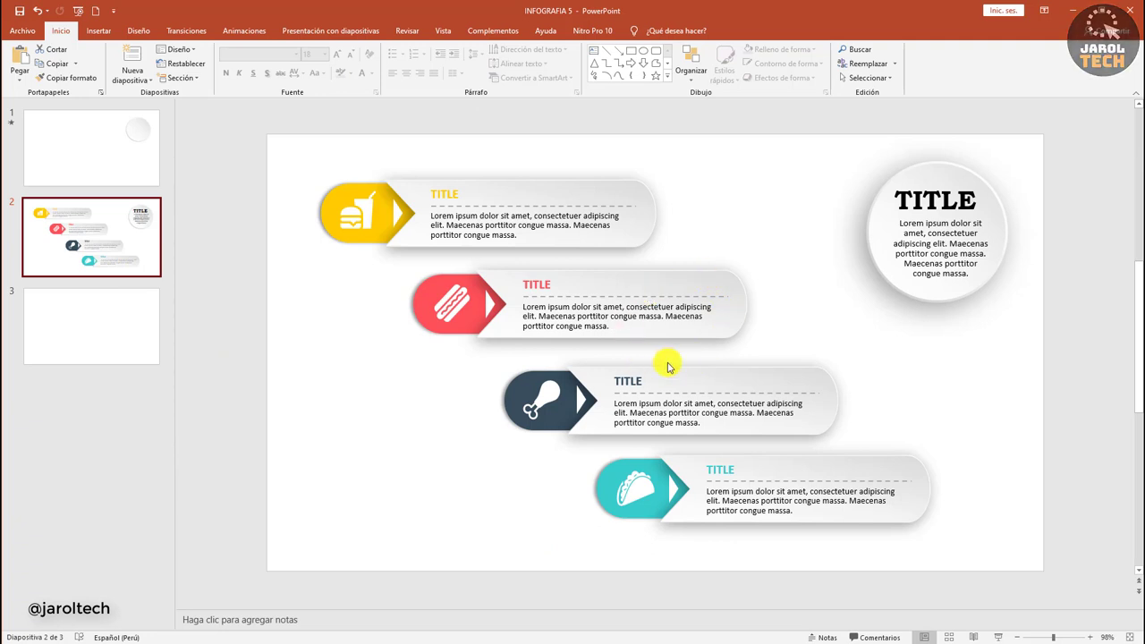
pyautogui.click(130, 322)
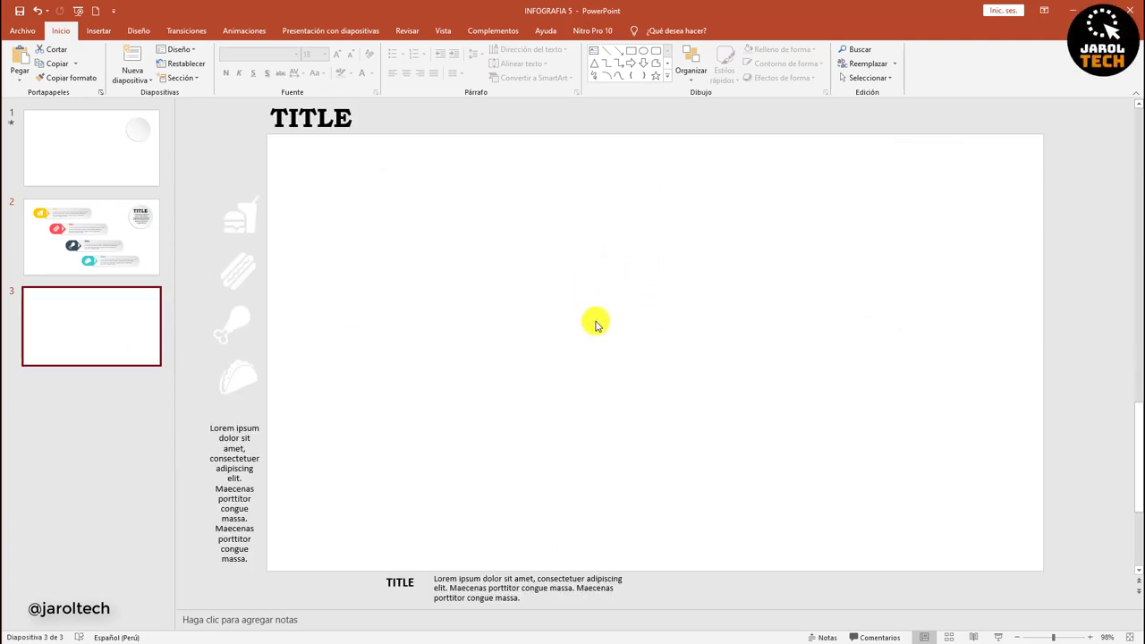
# Switch on the gridlines and guides from the View settings
pyautogui.click(443, 31)
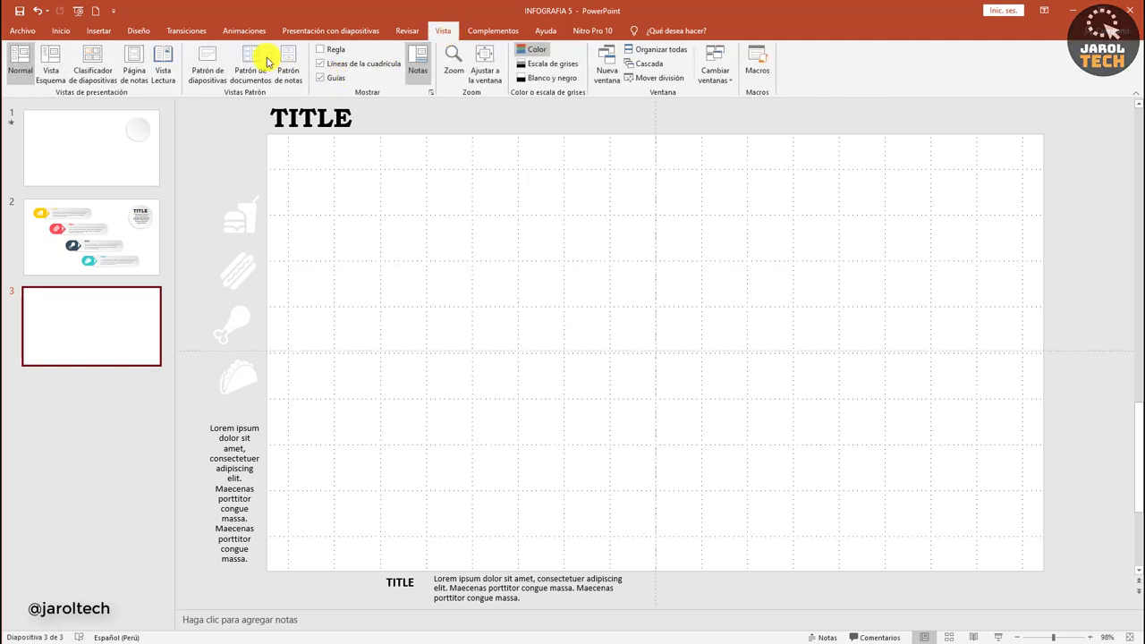
pyautogui.click(113, 33)
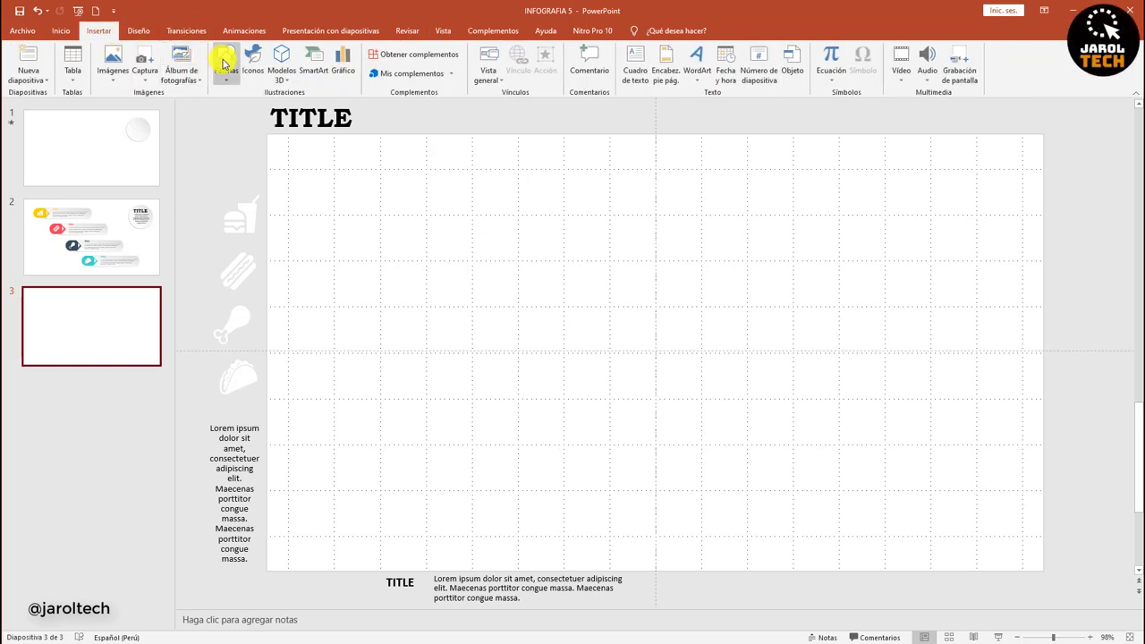
pyautogui.click(224, 61)
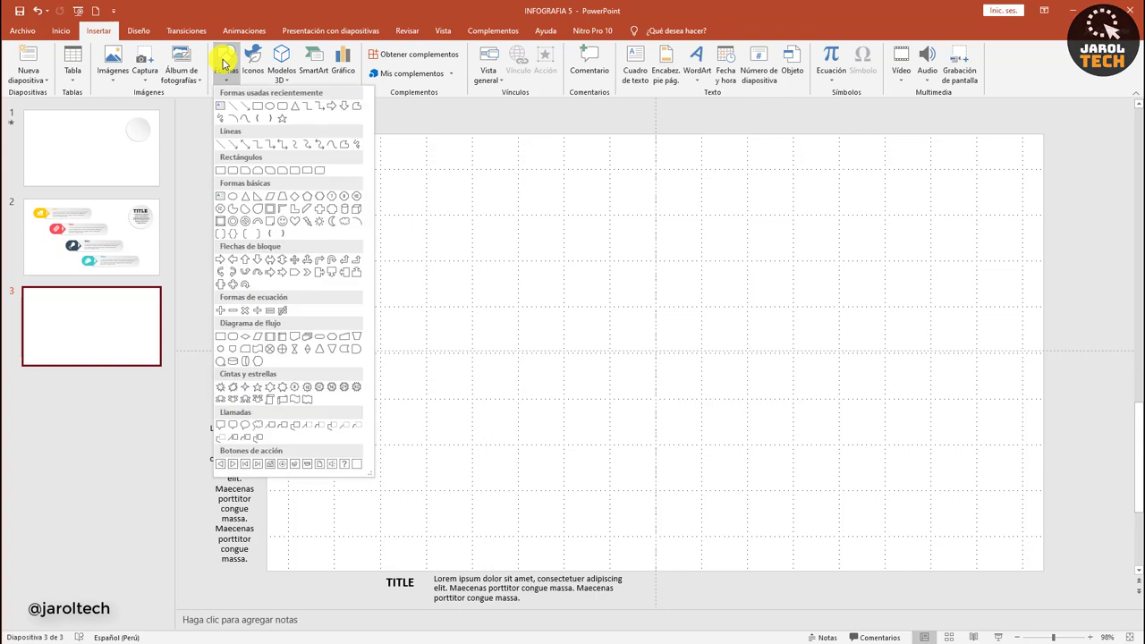
# Draw a rounded rectangle near the slide top and stretch it left into a long blue bar
pyautogui.click(236, 171)
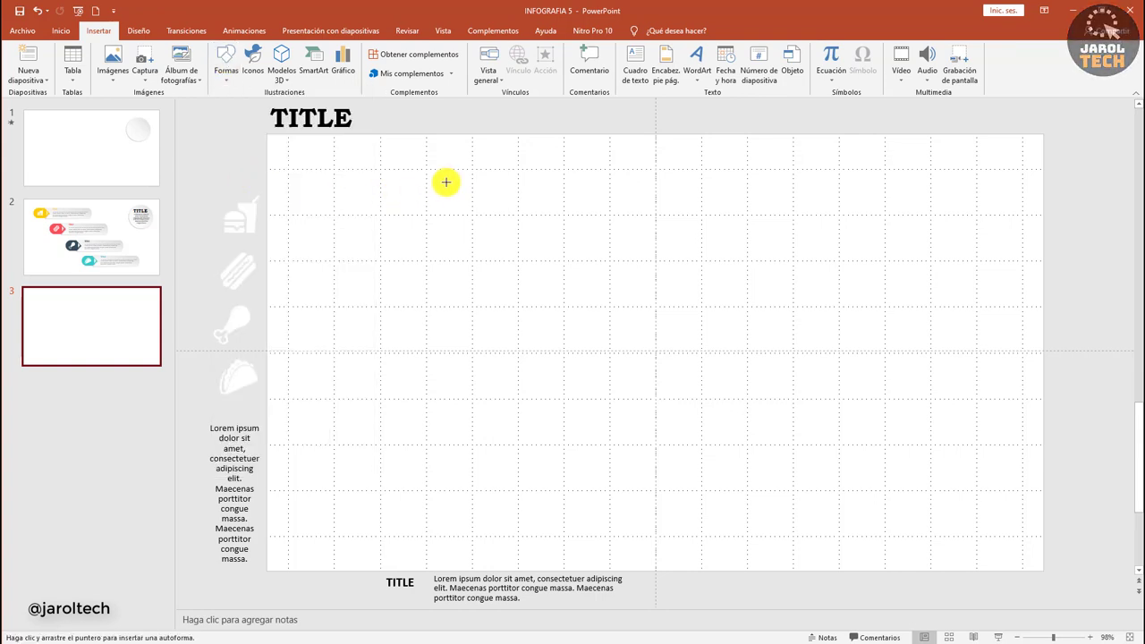
pyautogui.moveTo(472, 189); pyautogui.dragTo(654, 248)
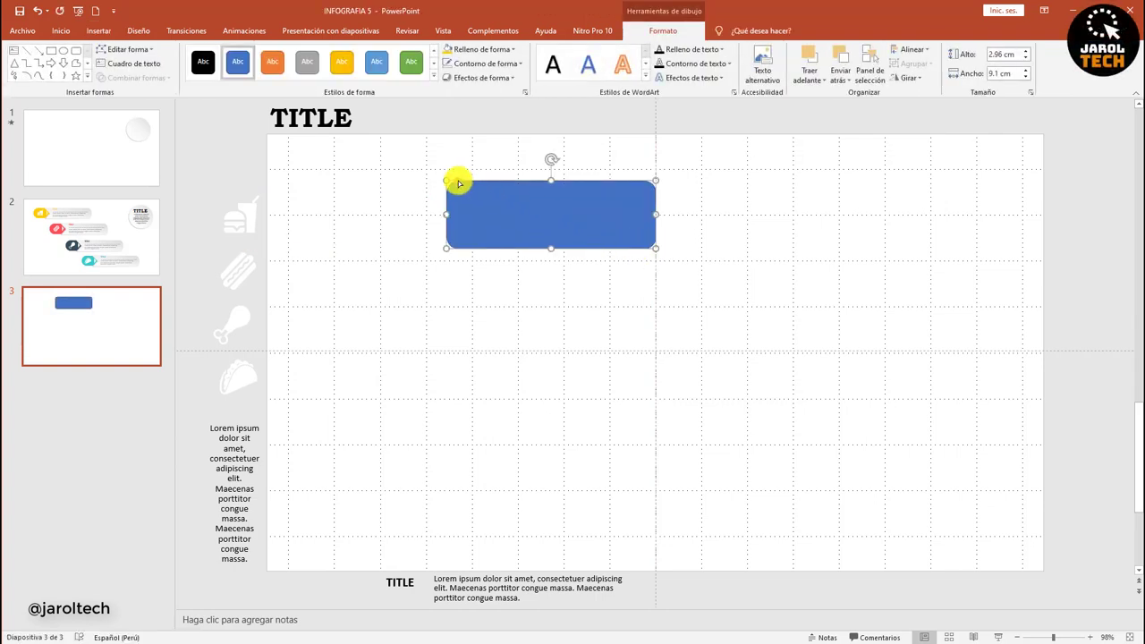
pyautogui.moveTo(458, 183)
pyautogui.mouseDown()
pyautogui.moveTo(475, 190)
pyautogui.moveTo(355, 215)
pyautogui.mouseUp()
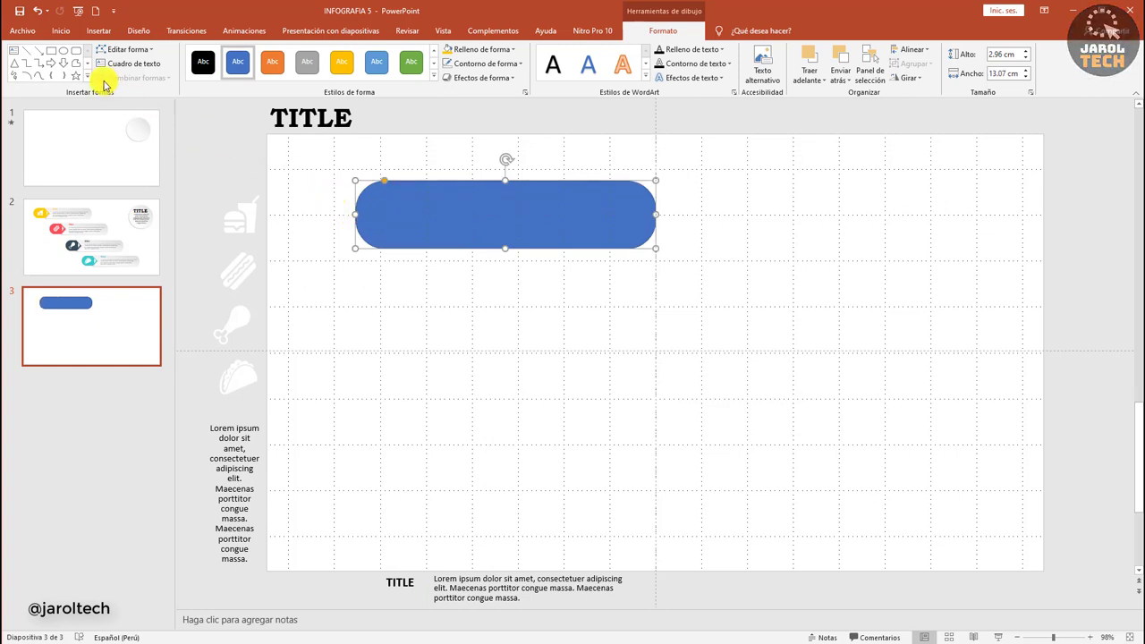
# Draw a tall rectangle over the bar's left end and select both shapes
pyautogui.click(50, 53)
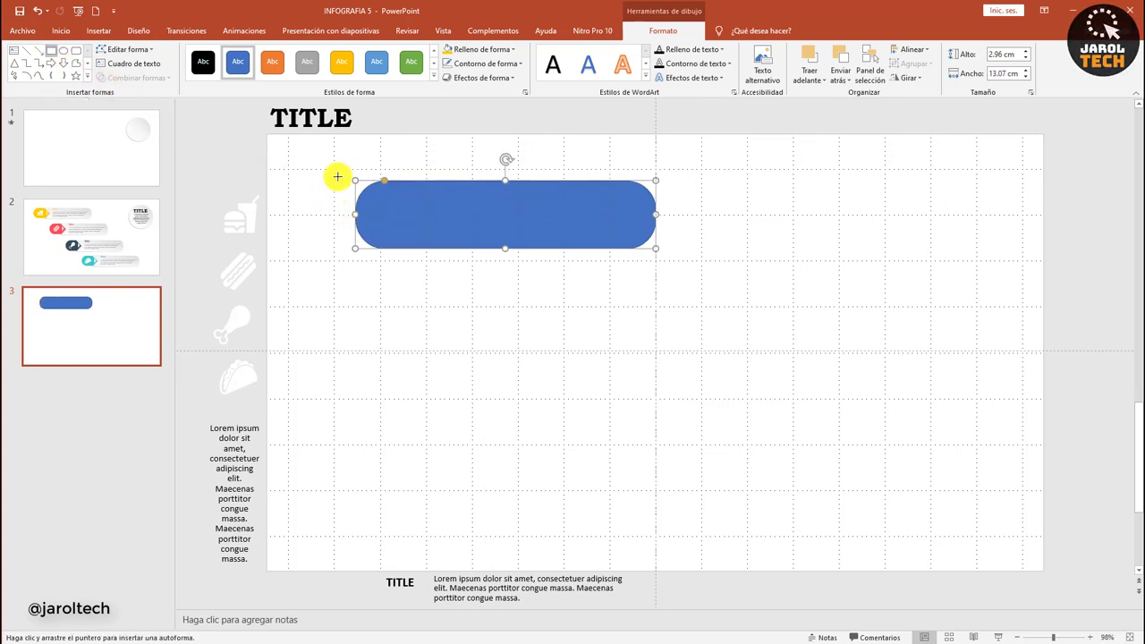
pyautogui.moveTo(346, 164); pyautogui.dragTo(381, 267)
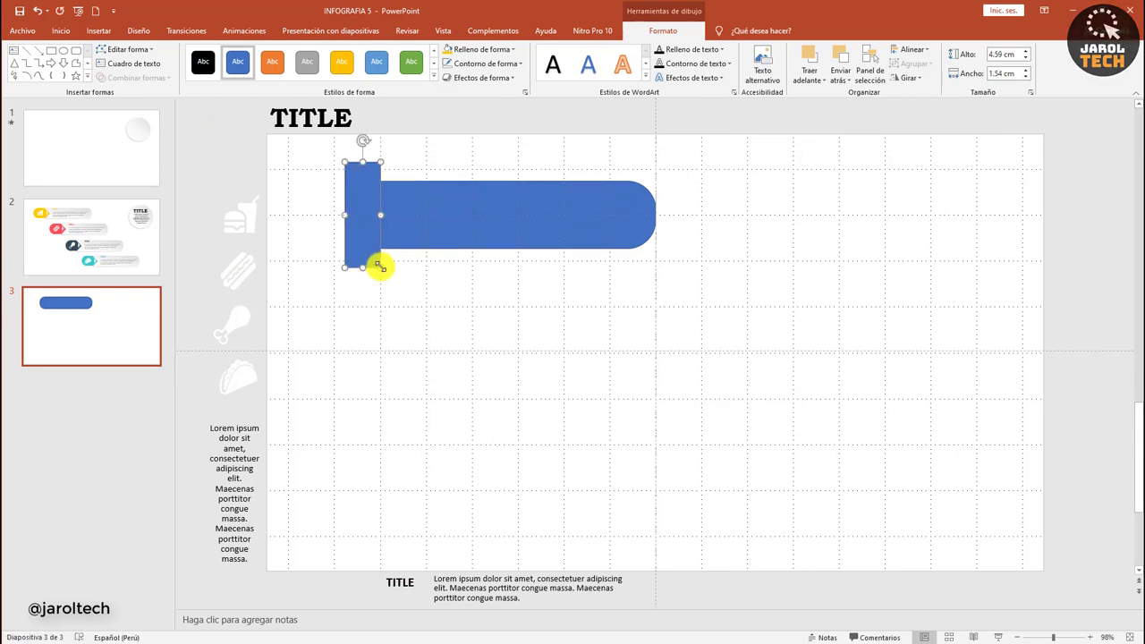
pyautogui.keyDown('shift'); pyautogui.click(511, 230); pyautogui.keyUp('shift')
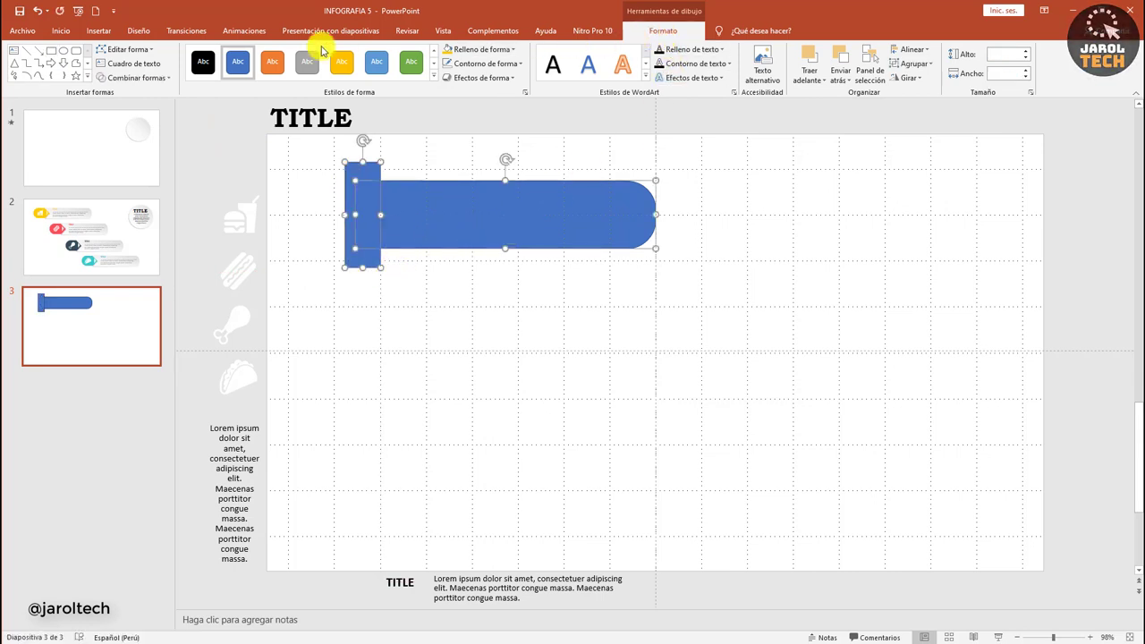
pyautogui.click(151, 79)
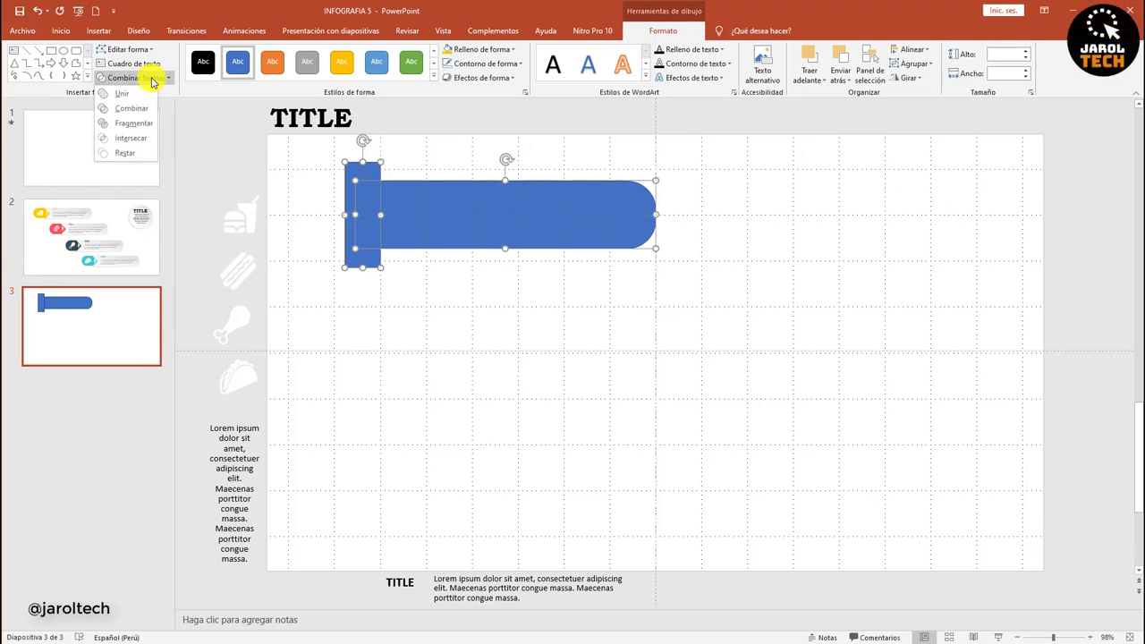
# Fragment the shapes and delete the left semicircle and rectangle pieces, leaving a flat-ended bar
pyautogui.click(136, 131)
pyautogui.click(473, 263)
pyautogui.click(369, 211)
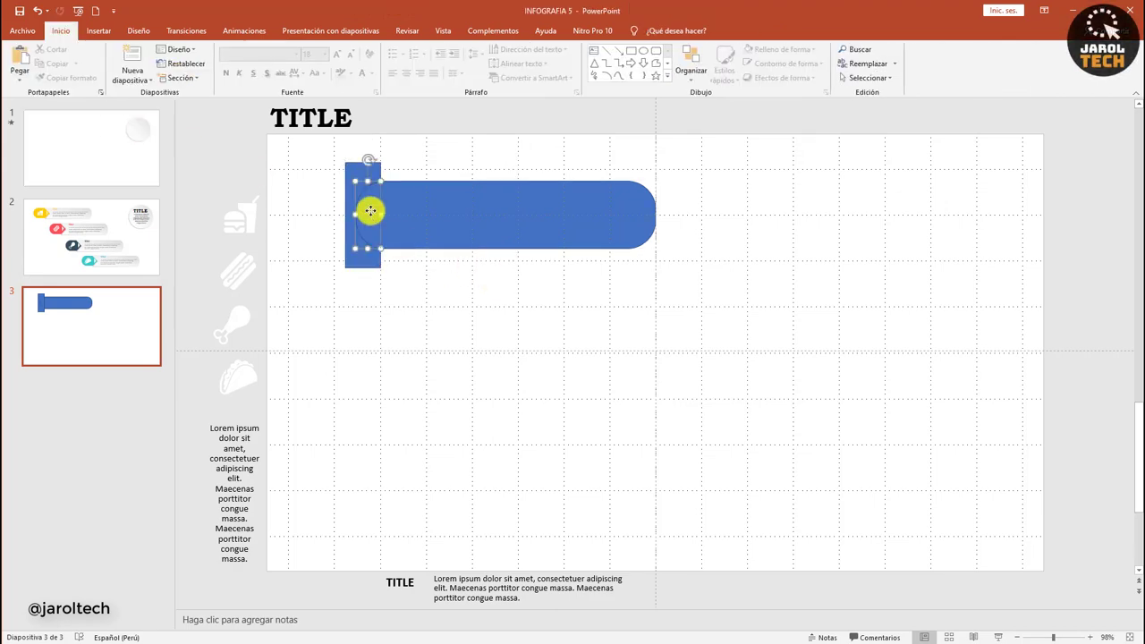
pyautogui.press('Delete')
pyautogui.click(356, 212)
pyautogui.press('Delete')
pyautogui.click(422, 212)
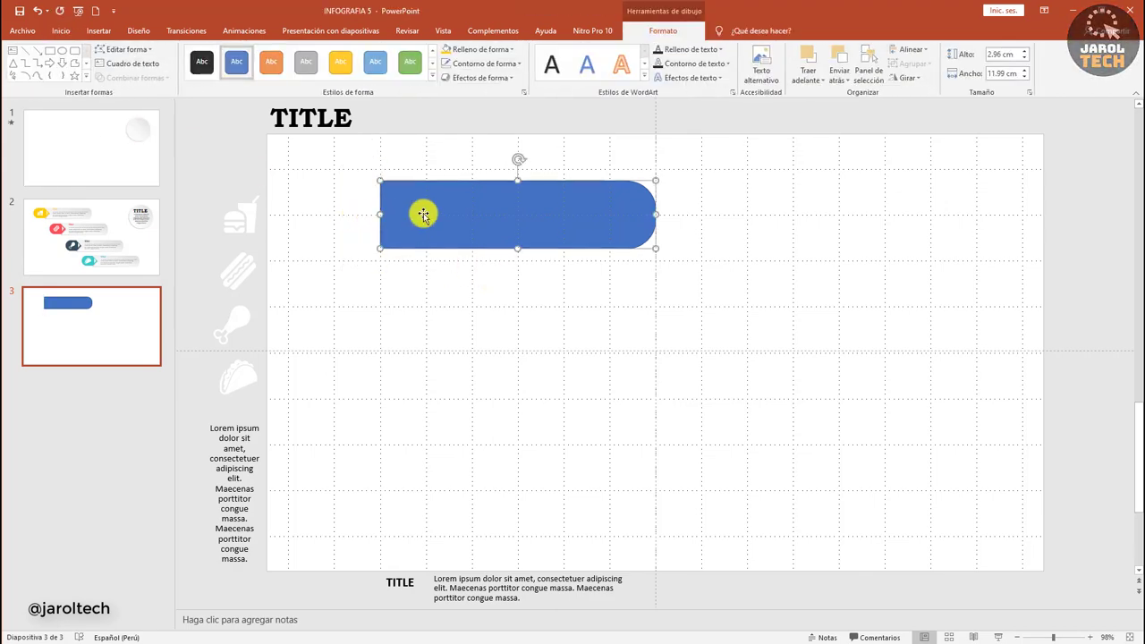
# Draw a triangle against the bar's left edge and fragment it out to cut a V-notch
pyautogui.click(22, 66)
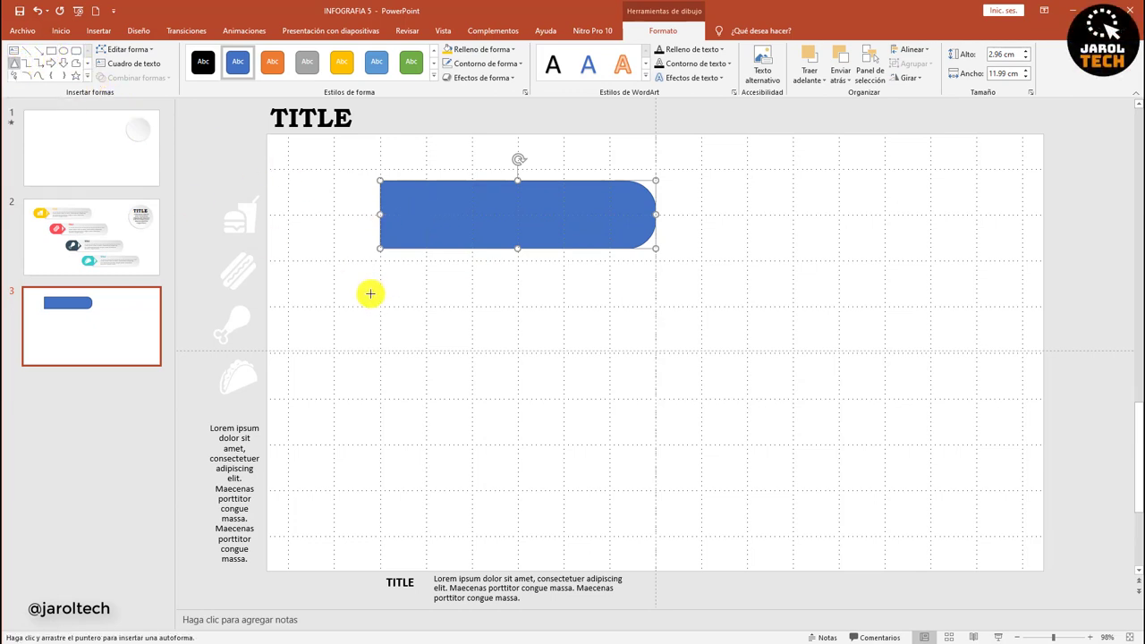
pyautogui.moveTo(370, 319)
pyautogui.mouseDown()
pyautogui.moveTo(410, 281)
pyautogui.moveTo(422, 286)
pyautogui.moveTo(421, 305)
pyautogui.moveTo(393, 203)
pyautogui.mouseUp()
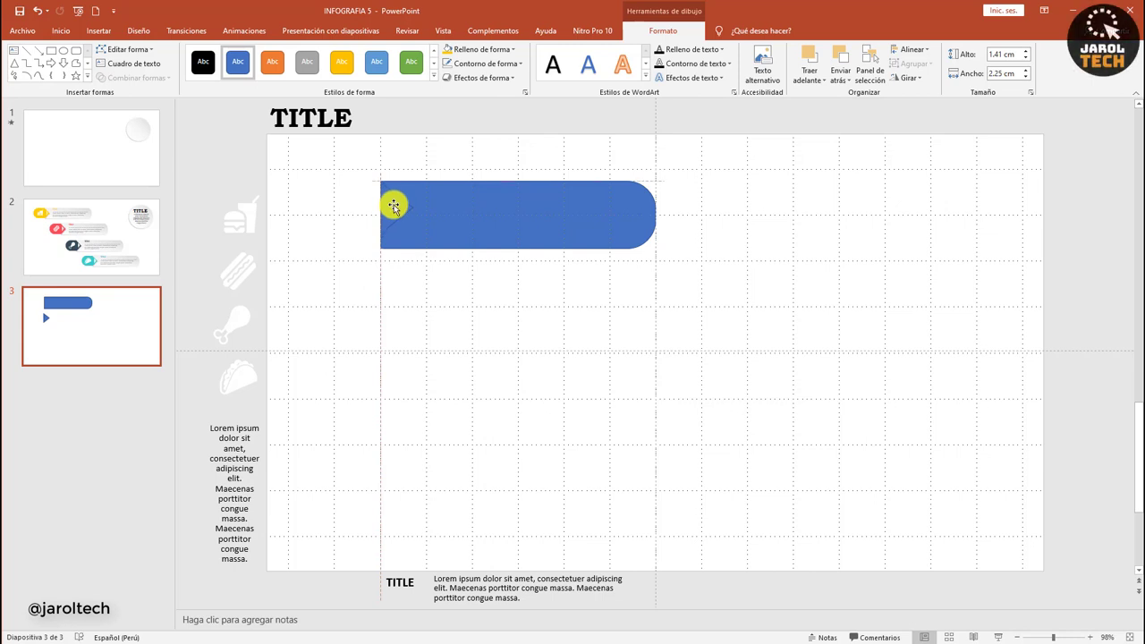
pyautogui.moveTo(394, 206); pyautogui.dragTo(397, 242)
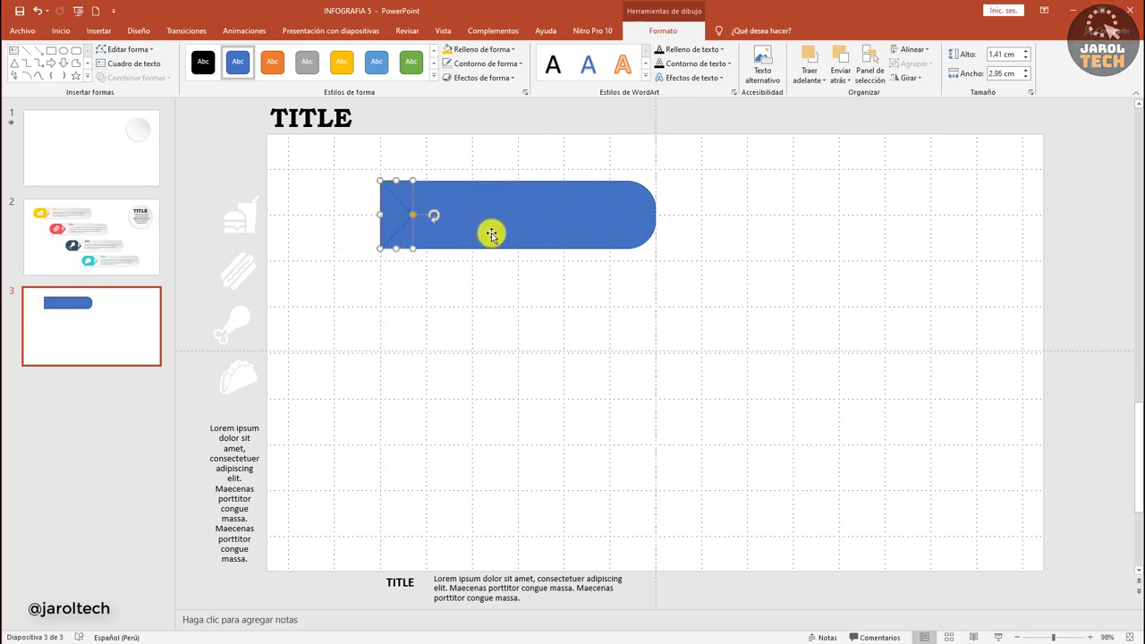
pyautogui.keyDown('shift'); pyautogui.click(506, 222); pyautogui.keyUp('shift')
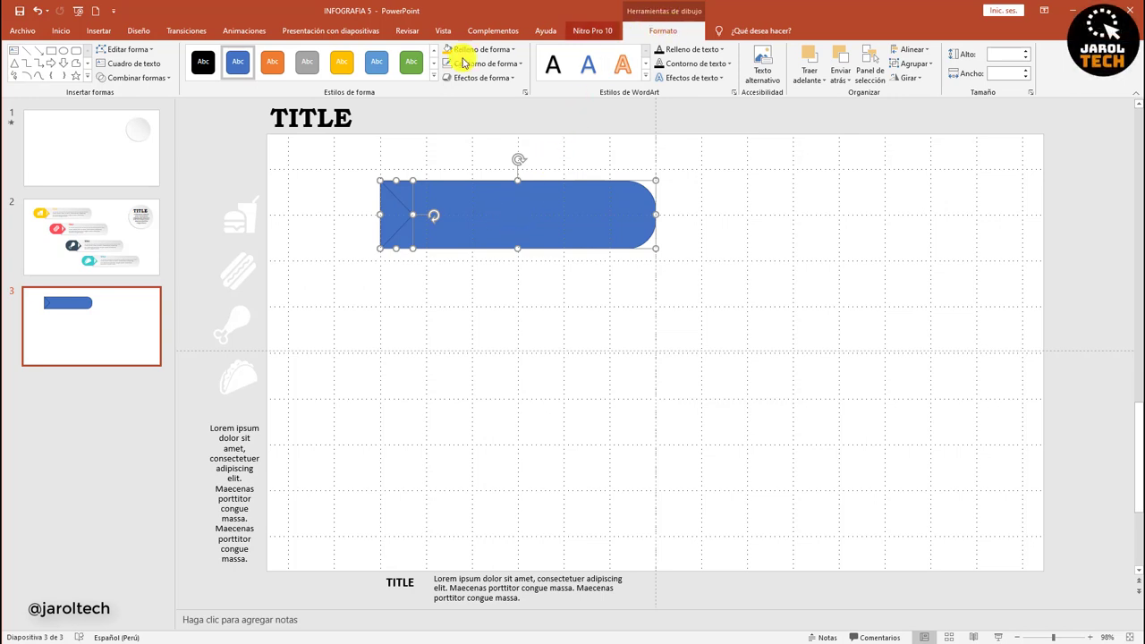
pyautogui.click(160, 78)
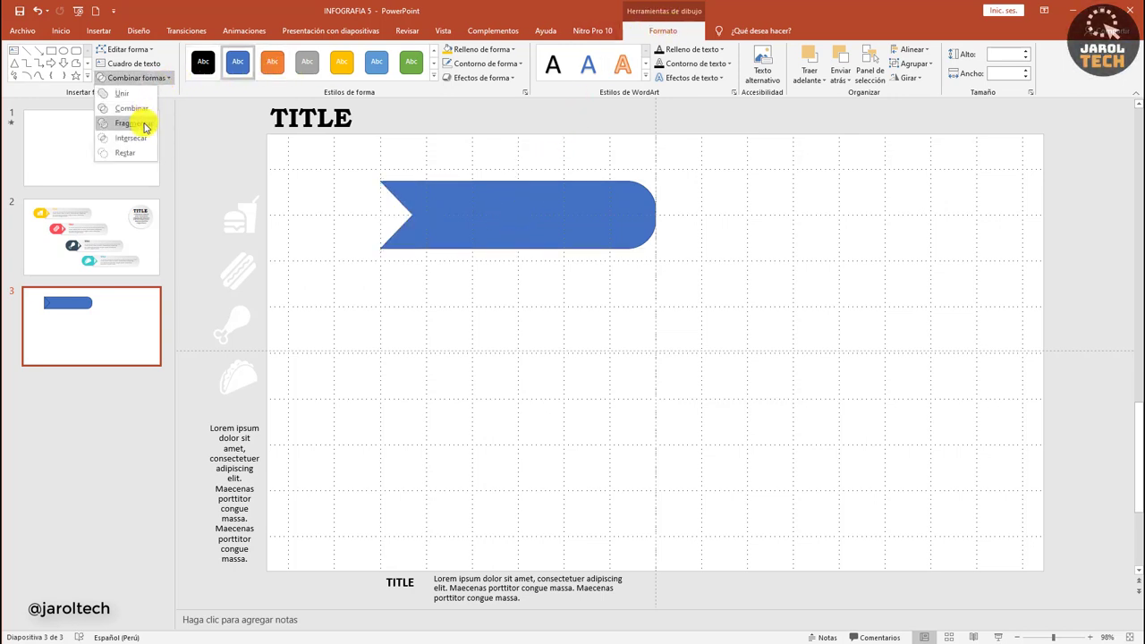
pyautogui.click(141, 122)
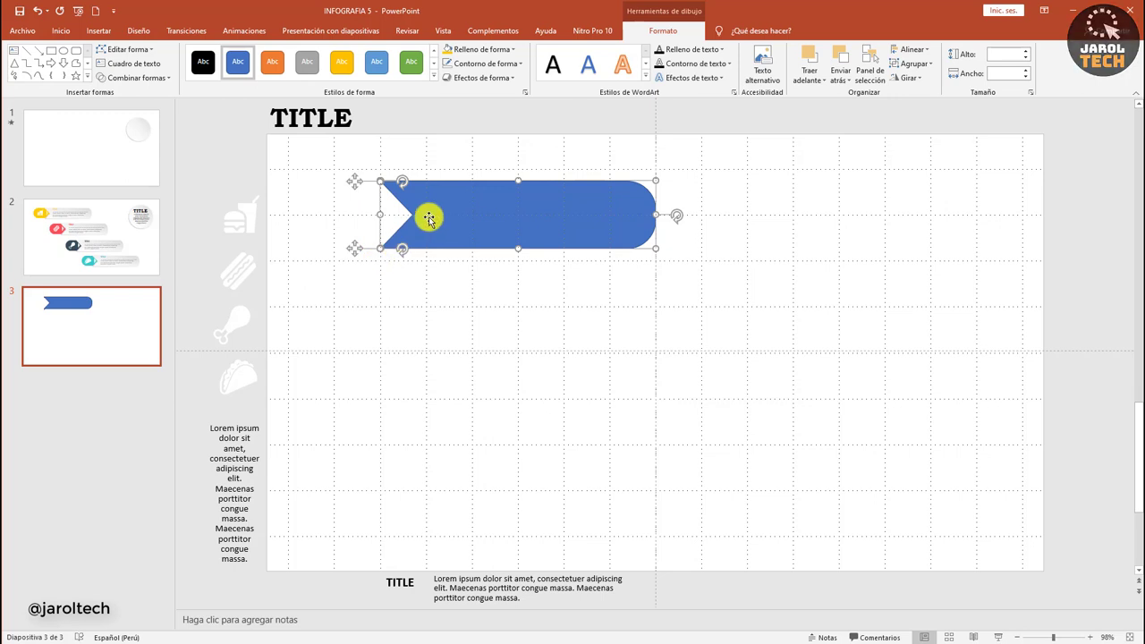
pyautogui.click(430, 273)
pyautogui.click(426, 207)
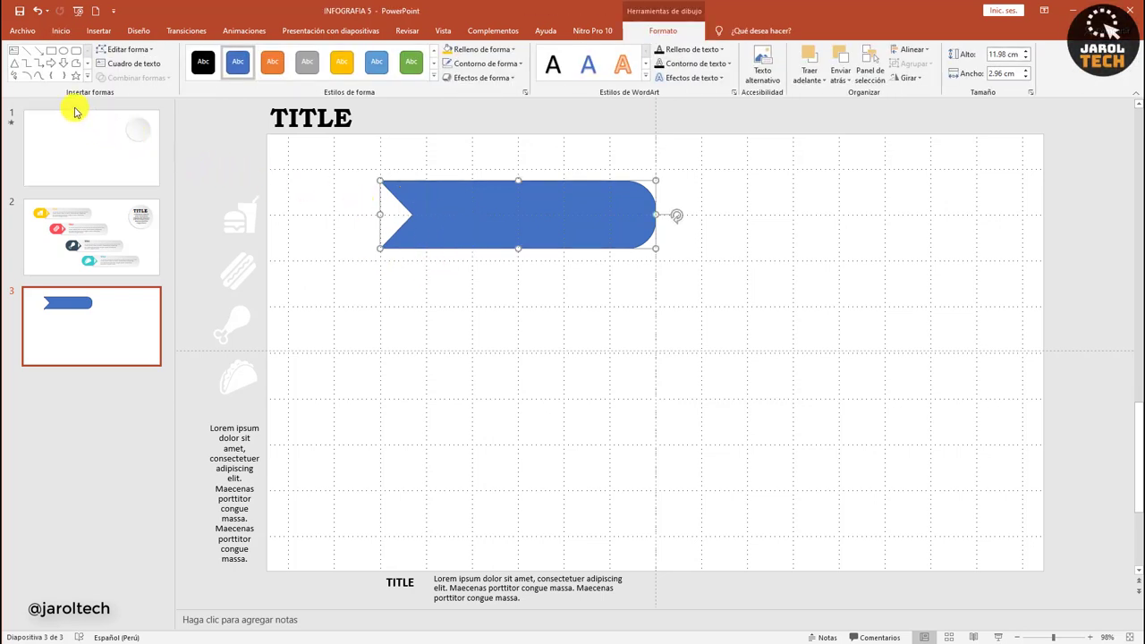
# Draw a small rounded rectangle below the banner and round its corners into a pill
pyautogui.click(88, 76)
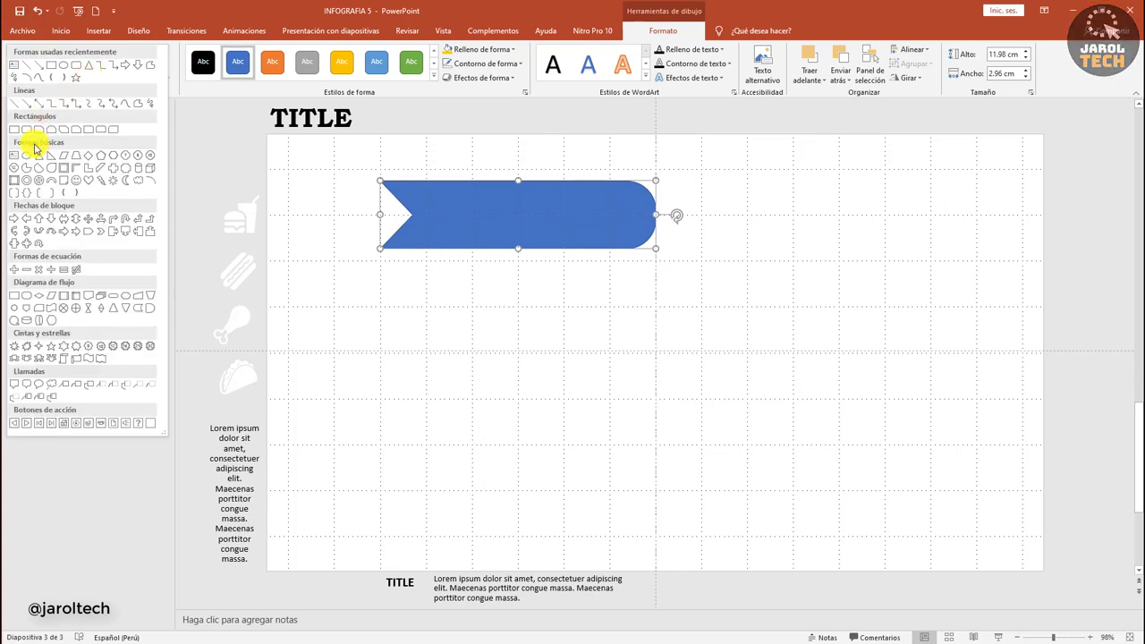
pyautogui.click(28, 129)
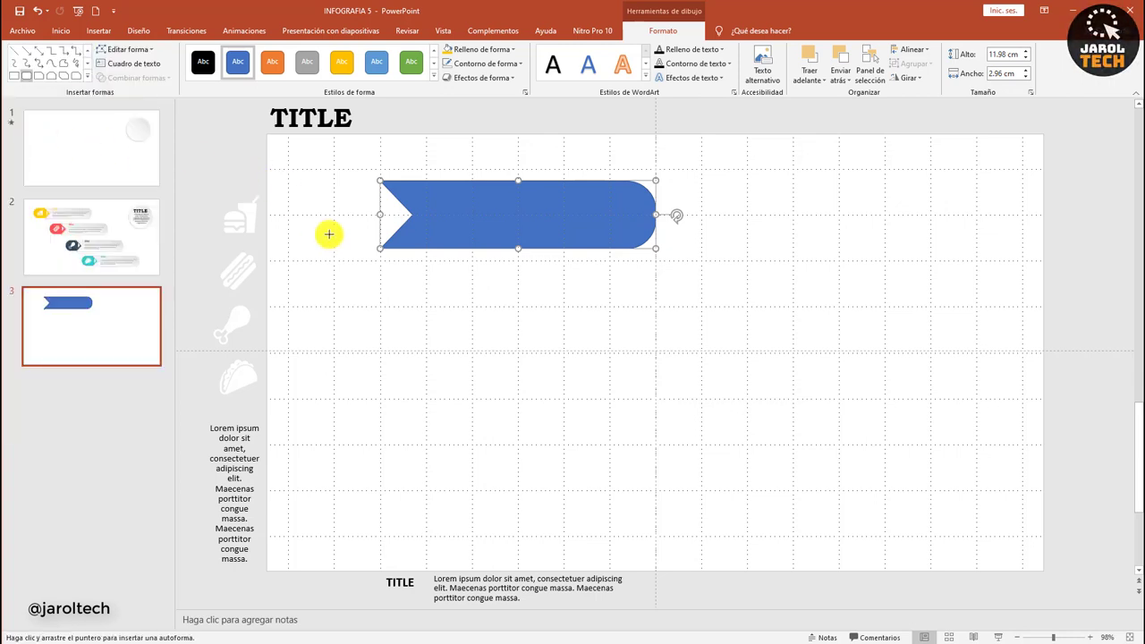
pyautogui.moveTo(359, 276); pyautogui.dragTo(504, 330)
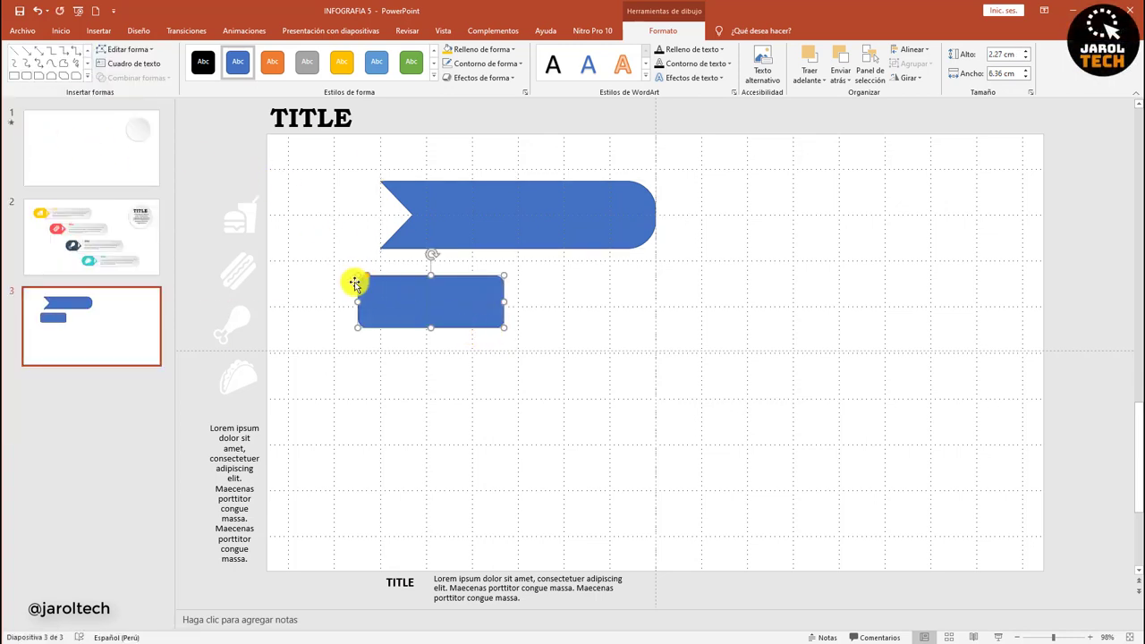
pyautogui.moveTo(368, 276)
pyautogui.mouseDown()
pyautogui.moveTo(464, 288)
pyautogui.moveTo(430, 208)
pyautogui.mouseUp()
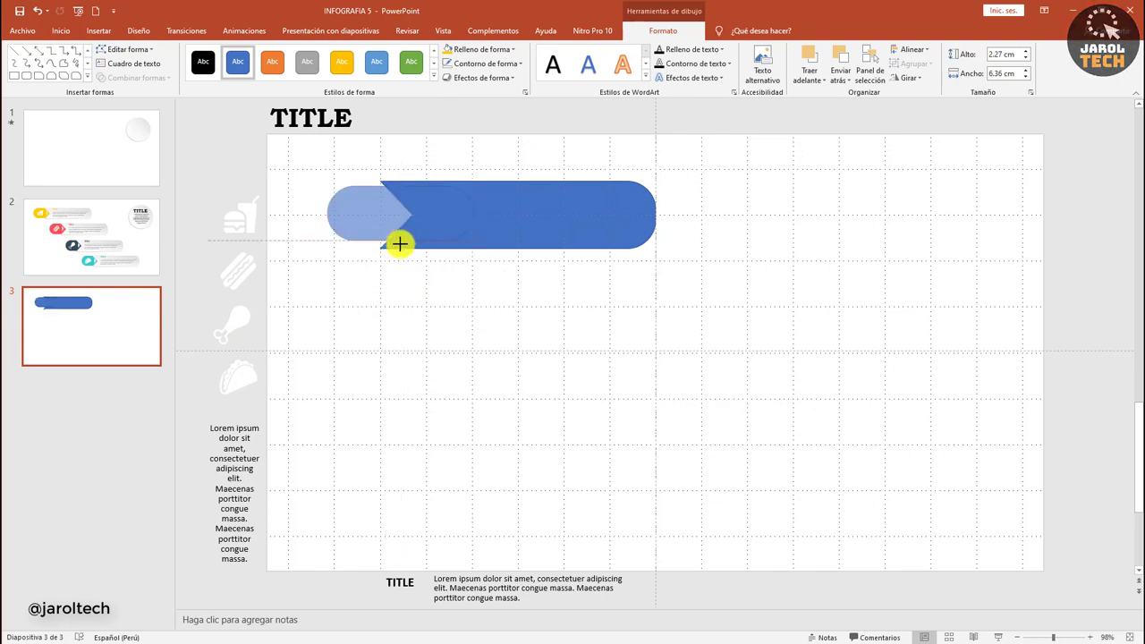
# Move the 2.55 × 6.36 cm pill onto the banner's notched left end, nudging it left
pyautogui.moveTo(400, 242); pyautogui.dragTo(400, 243)
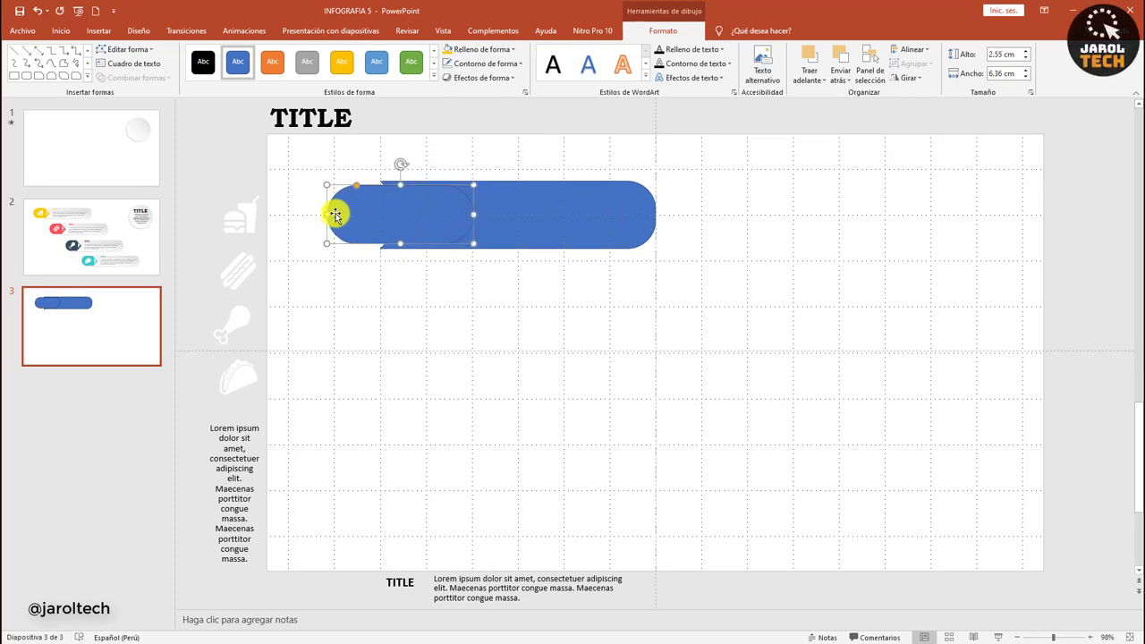
pyautogui.press('Left')
pyautogui.press('Left')
pyautogui.press('Left')
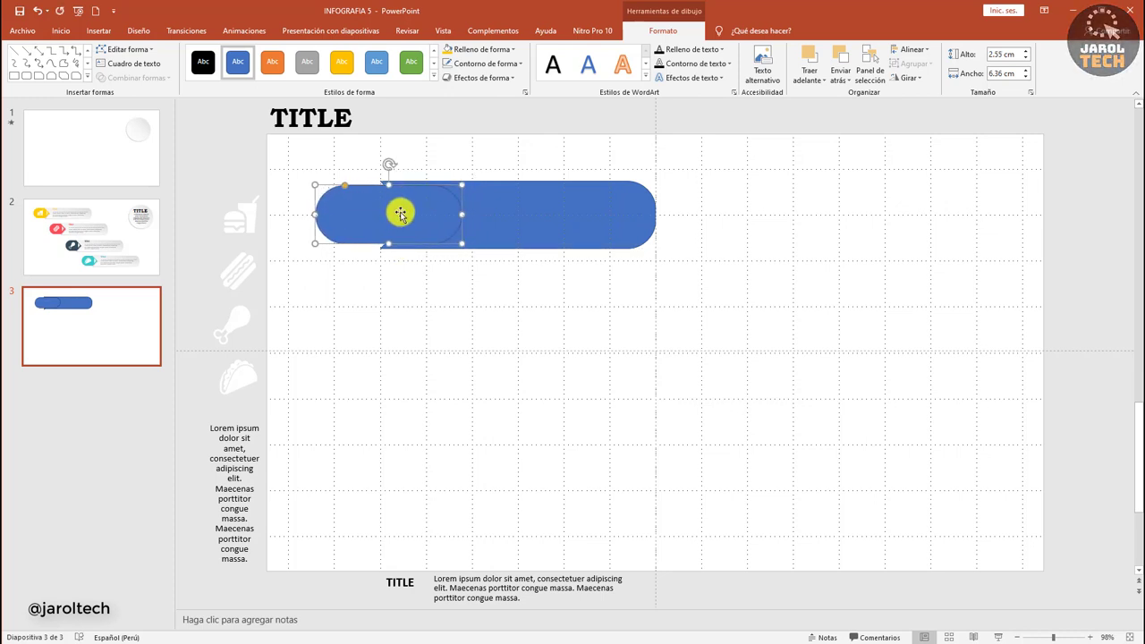
pyautogui.press('Left')
pyautogui.press('Left')
pyautogui.press('Left')
pyautogui.press('Left')
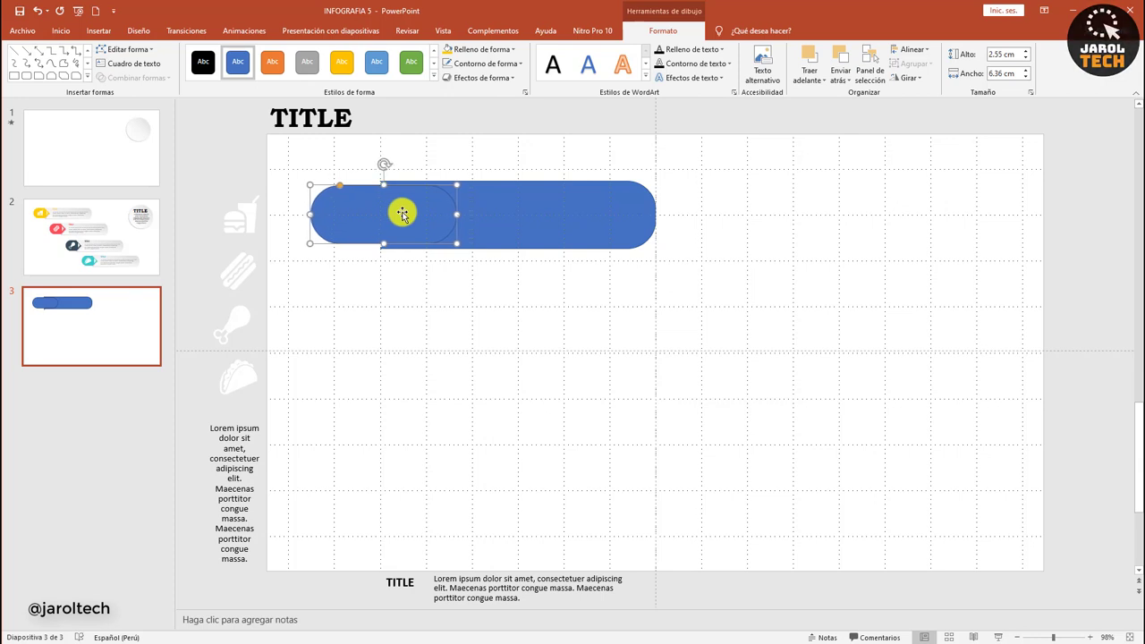
pyautogui.press('Left')
pyautogui.press('Left')
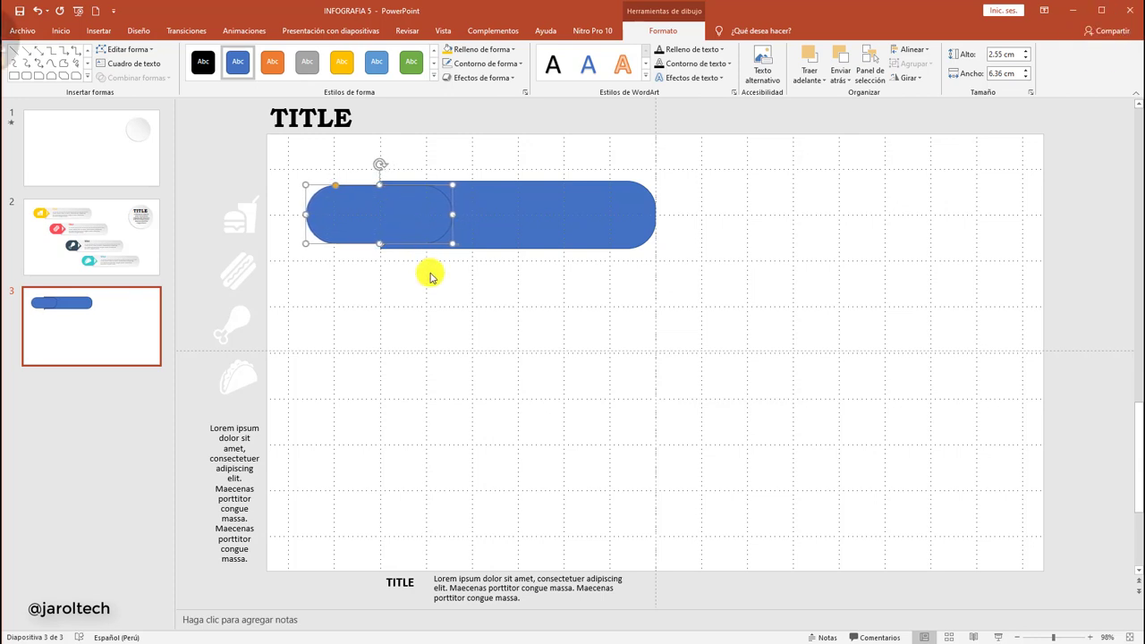
# Send the small pill to the back, behind the long banner
pyautogui.click(430, 274)
pyautogui.click(421, 229)
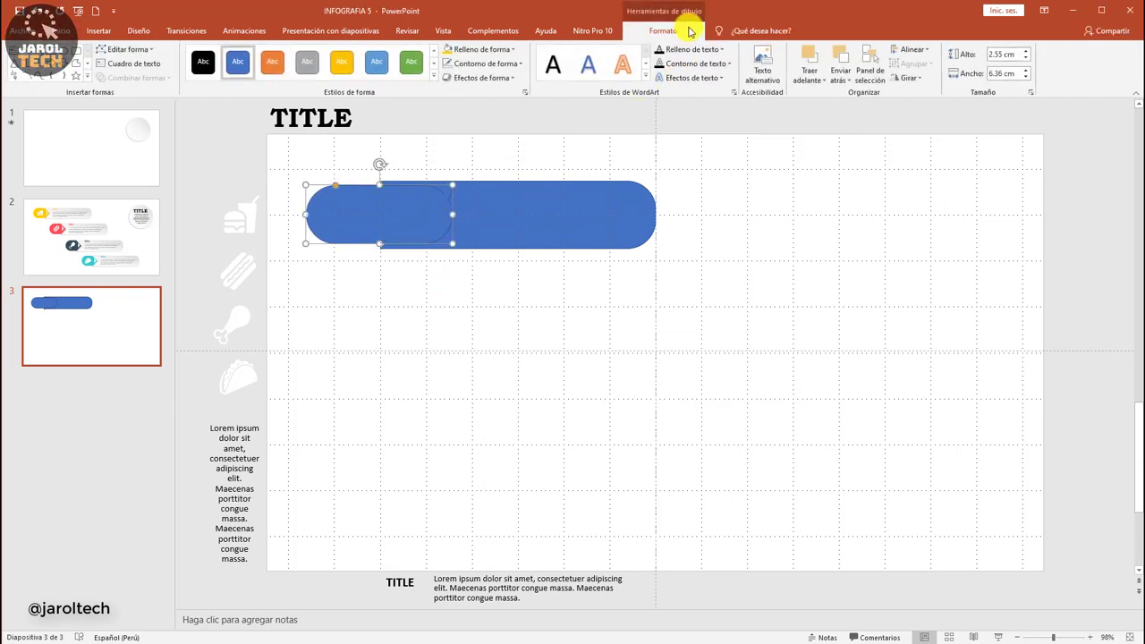
pyautogui.click(841, 77)
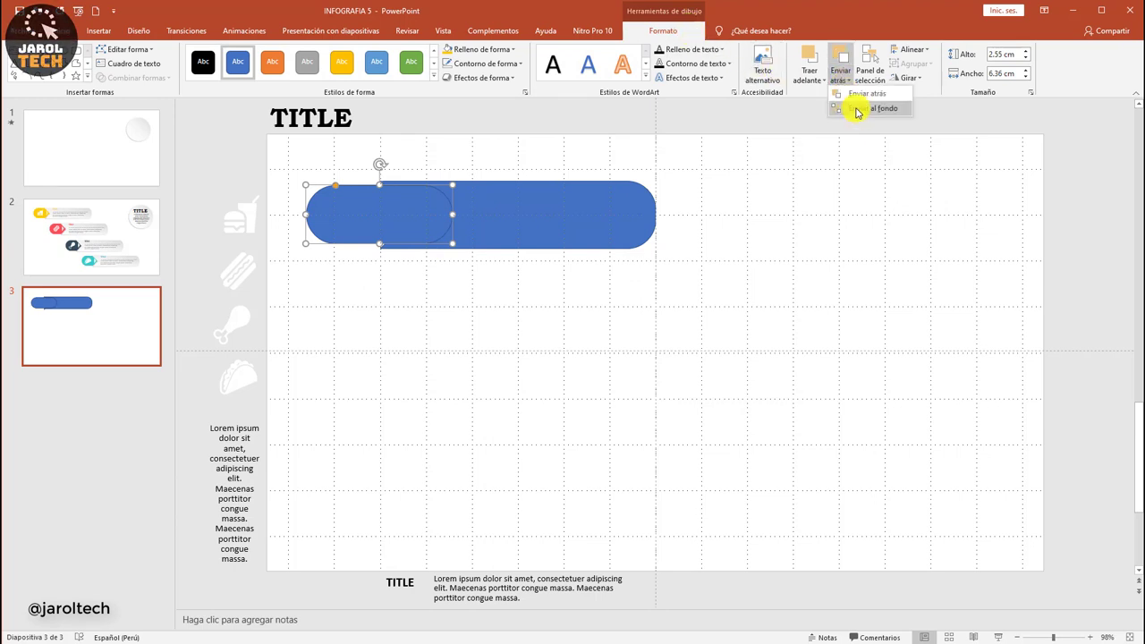
pyautogui.click(851, 108)
# Remove the outline from both the small pill and the long banner
pyautogui.click(577, 279)
pyautogui.click(372, 217)
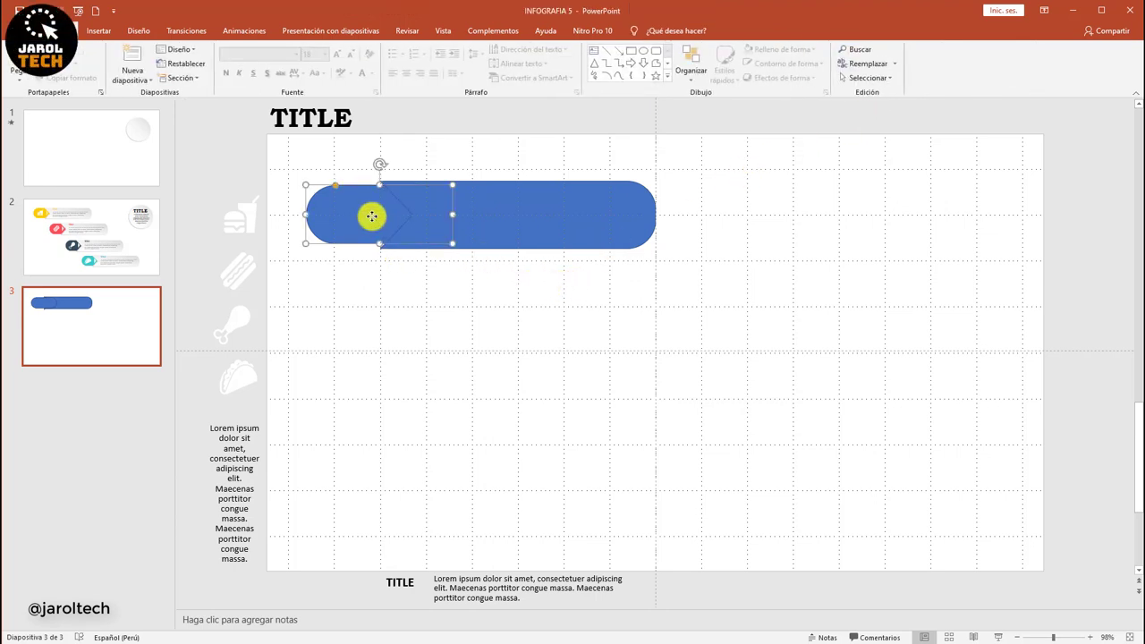
pyautogui.keyDown('shift'); pyautogui.click(493, 214); pyautogui.keyUp('shift')
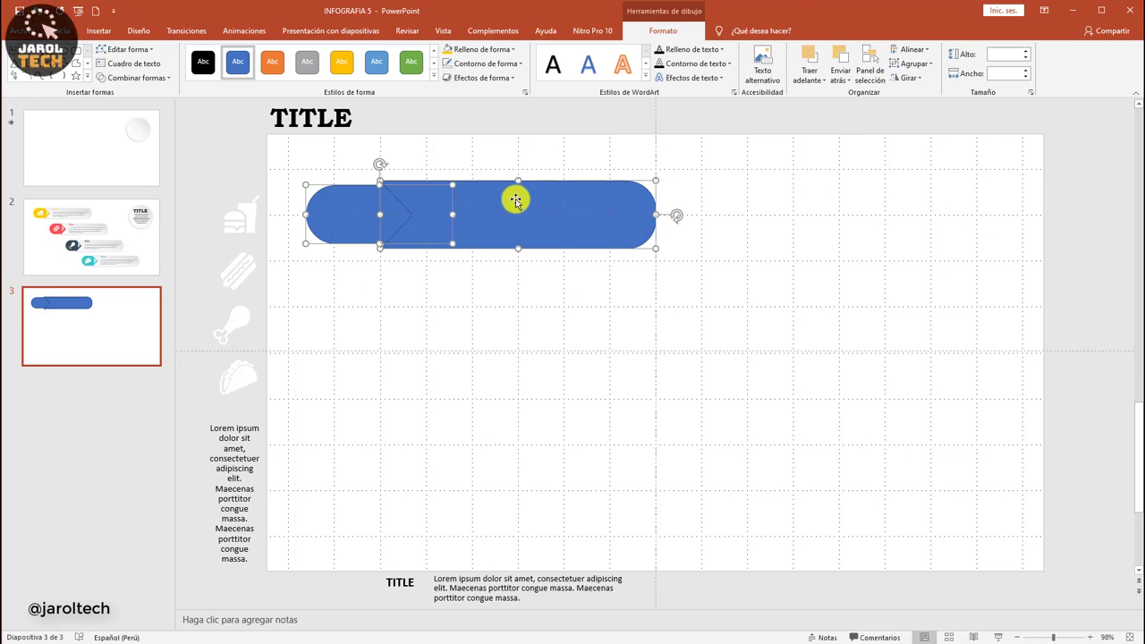
pyautogui.click(485, 63)
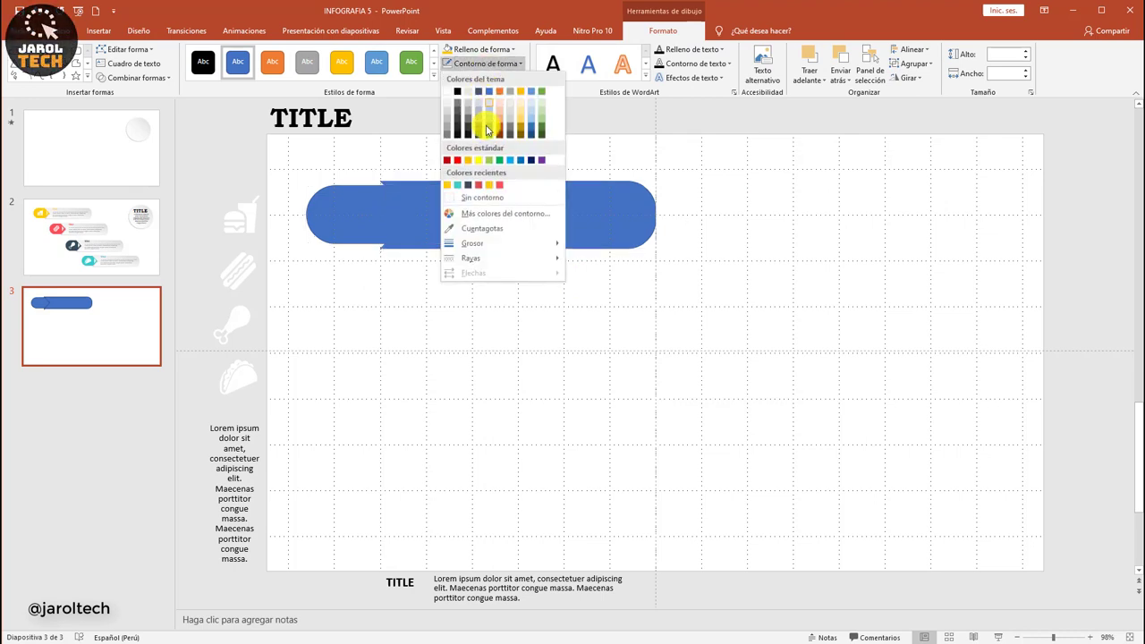
pyautogui.click(481, 198)
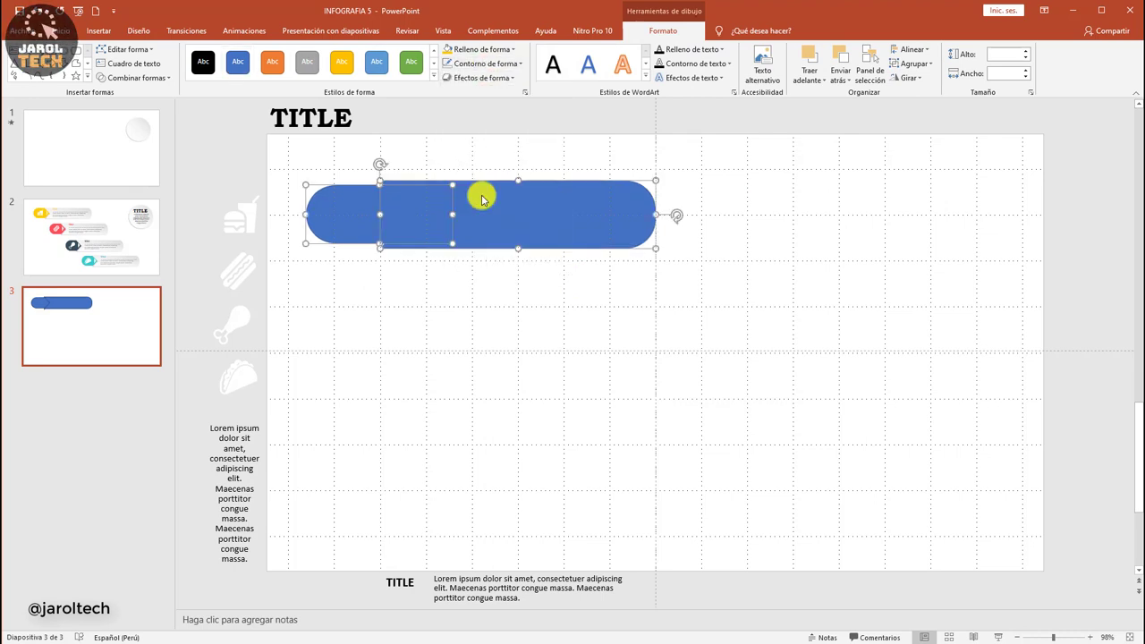
# Fill the small pill yellow
pyautogui.click(412, 259)
pyautogui.click(358, 217)
pyautogui.click(479, 50)
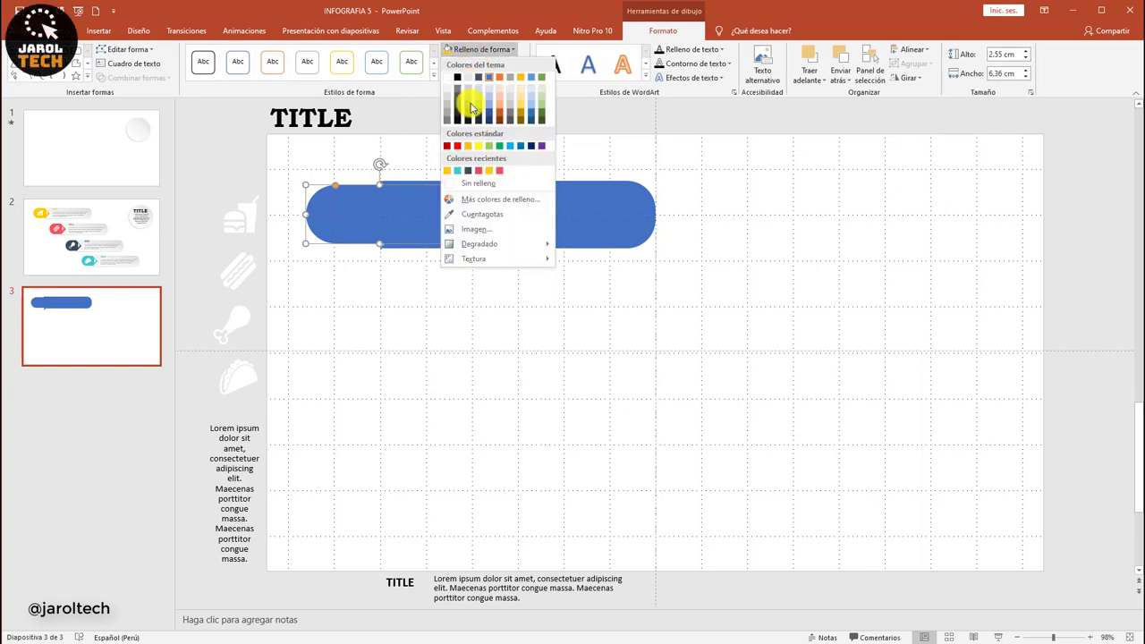
pyautogui.click(517, 170)
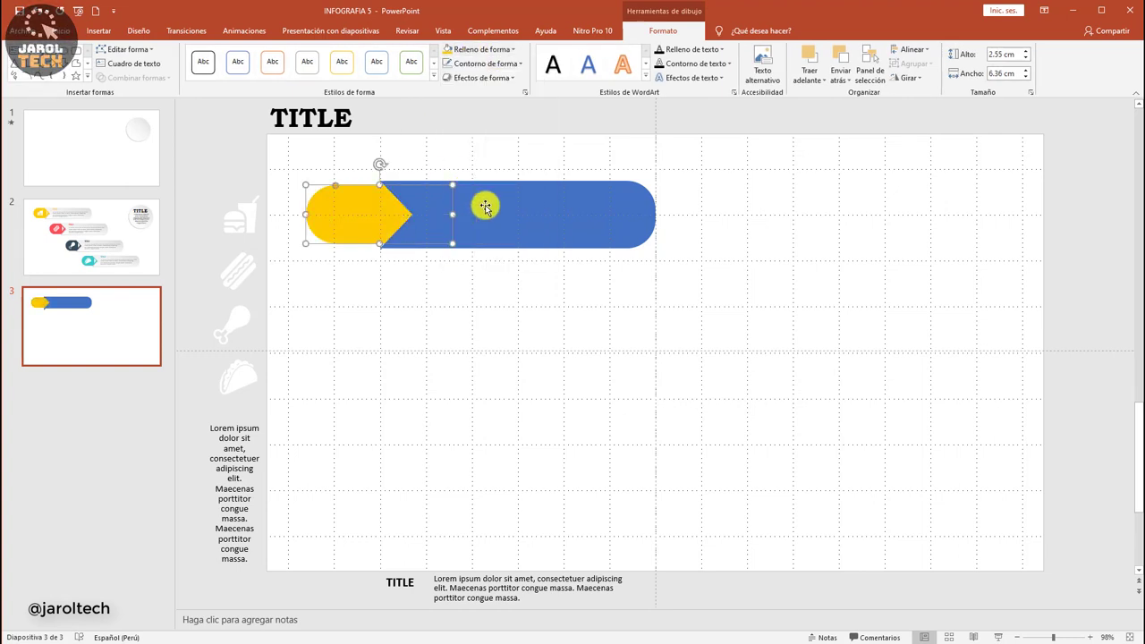
pyautogui.click(485, 205)
# Switch the banner's fill to a gradient fill and remove an extra gradient stop
pyautogui.rightClick(506, 223)
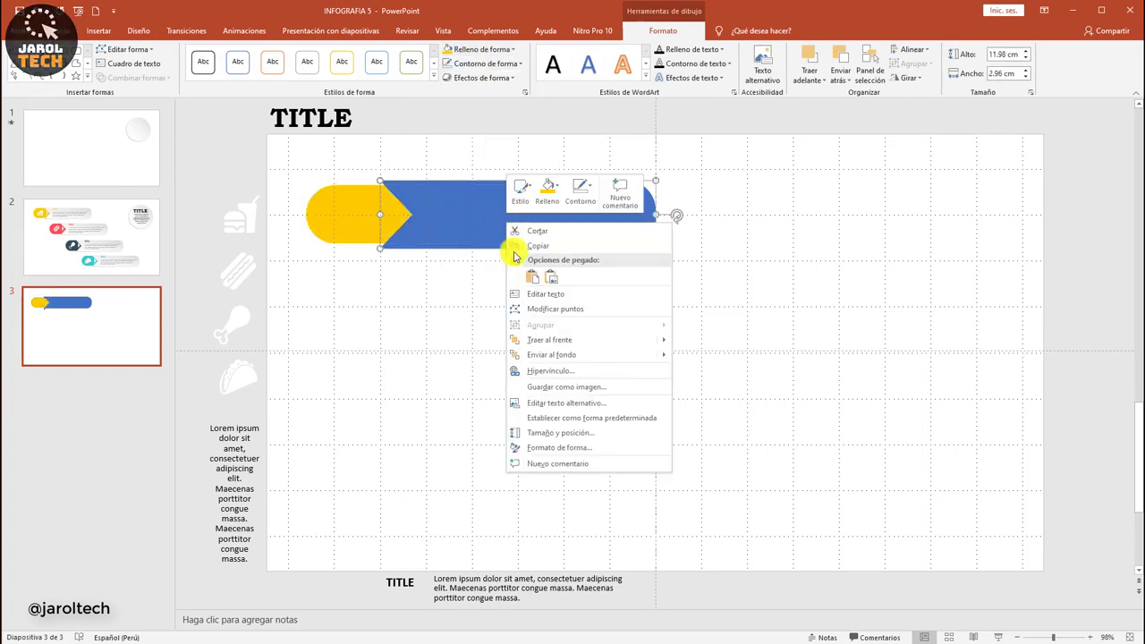
pyautogui.click(558, 450)
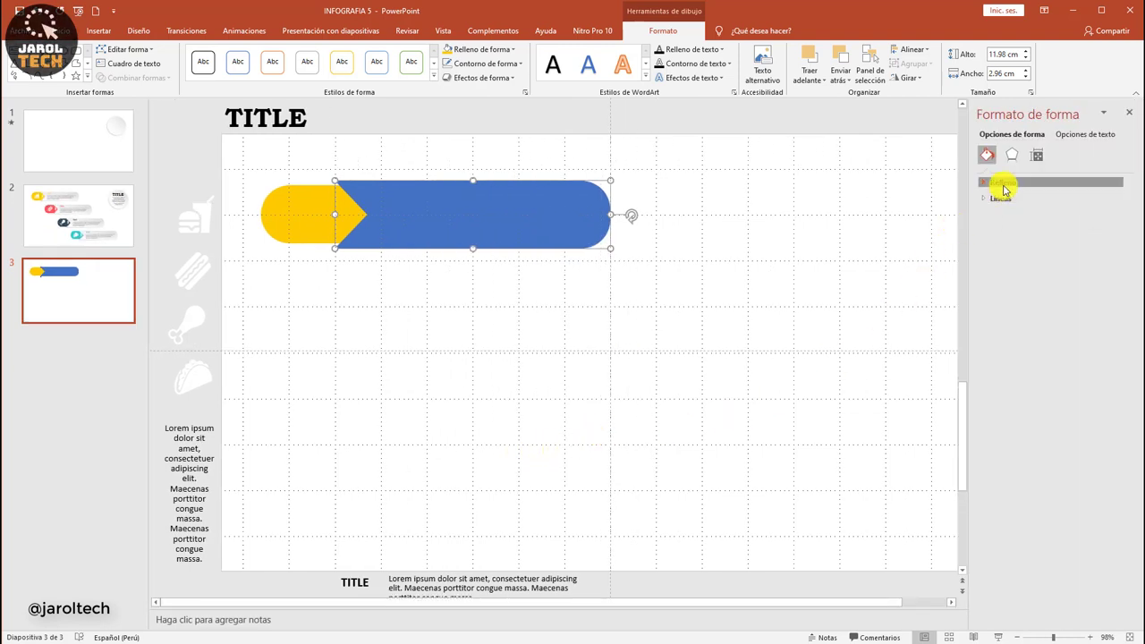
pyautogui.click(1002, 183)
pyautogui.click(1013, 229)
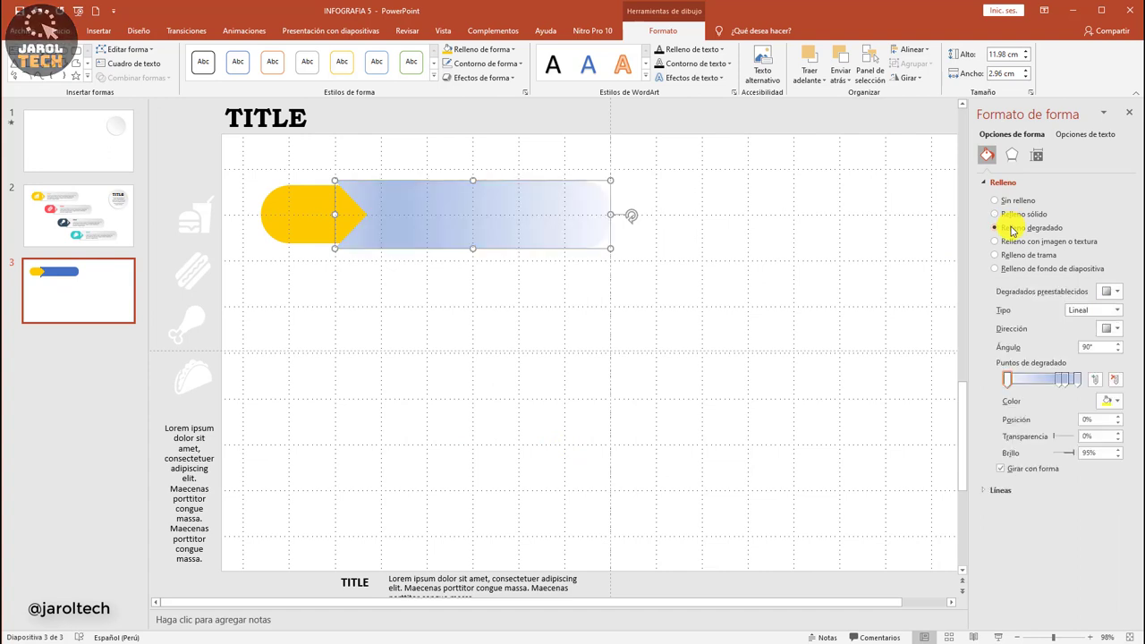
pyautogui.click(1113, 382)
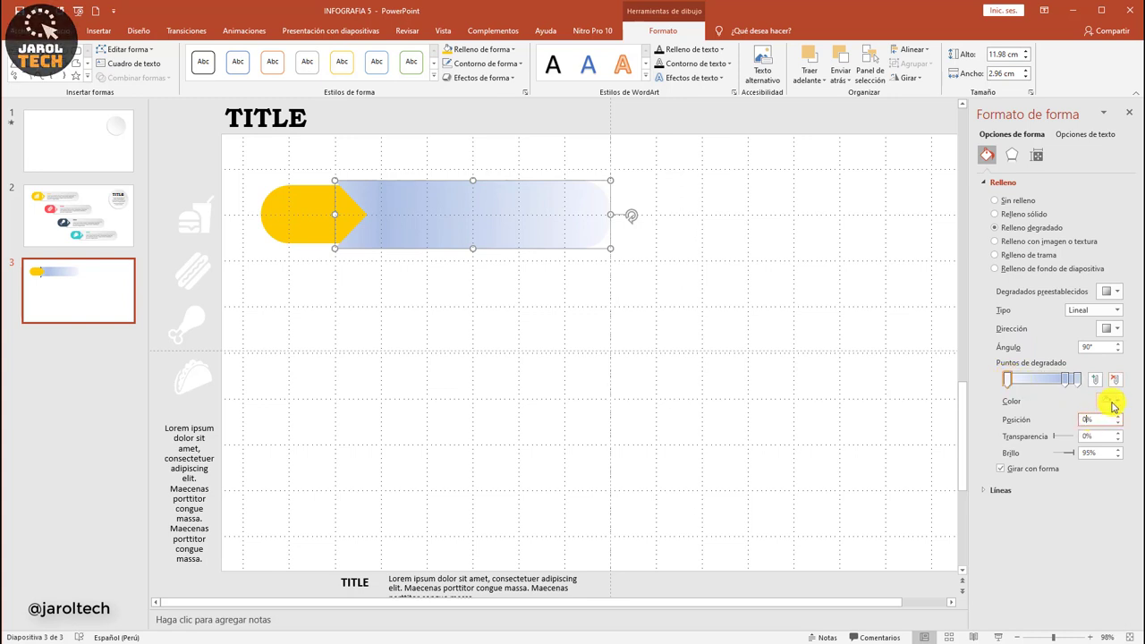
pyautogui.click(1113, 405)
pyautogui.click(1090, 431)
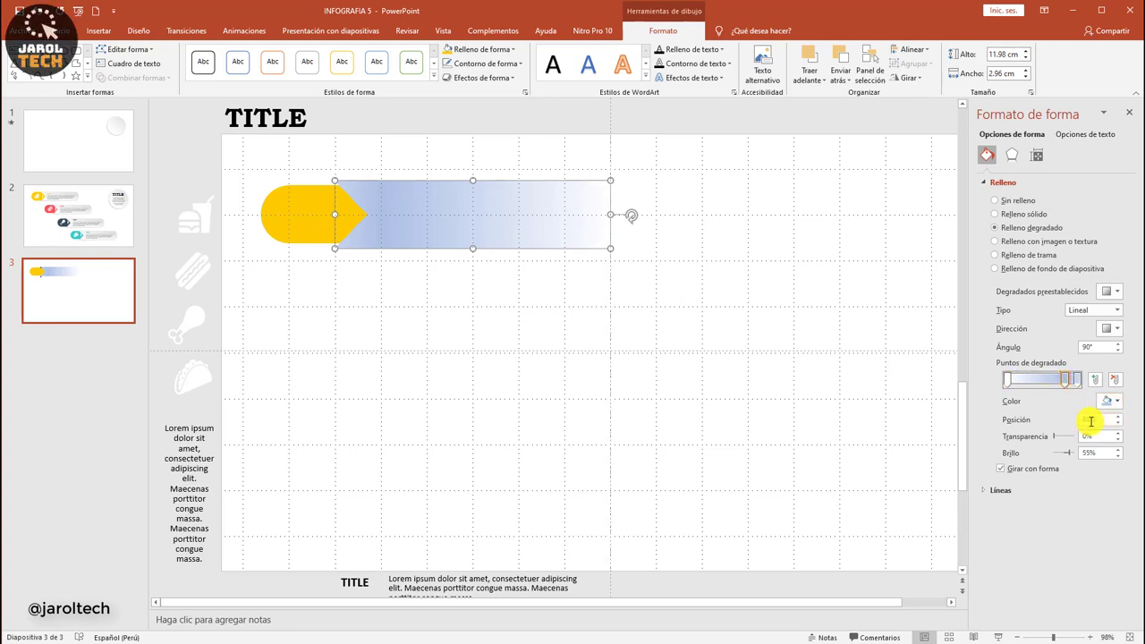
# Set the stop position to 50%, stops near-white and grey, and the gradient angle to 315°
pyautogui.moveTo(1091, 422); pyautogui.dragTo(1078, 421)
pyautogui.write('50')
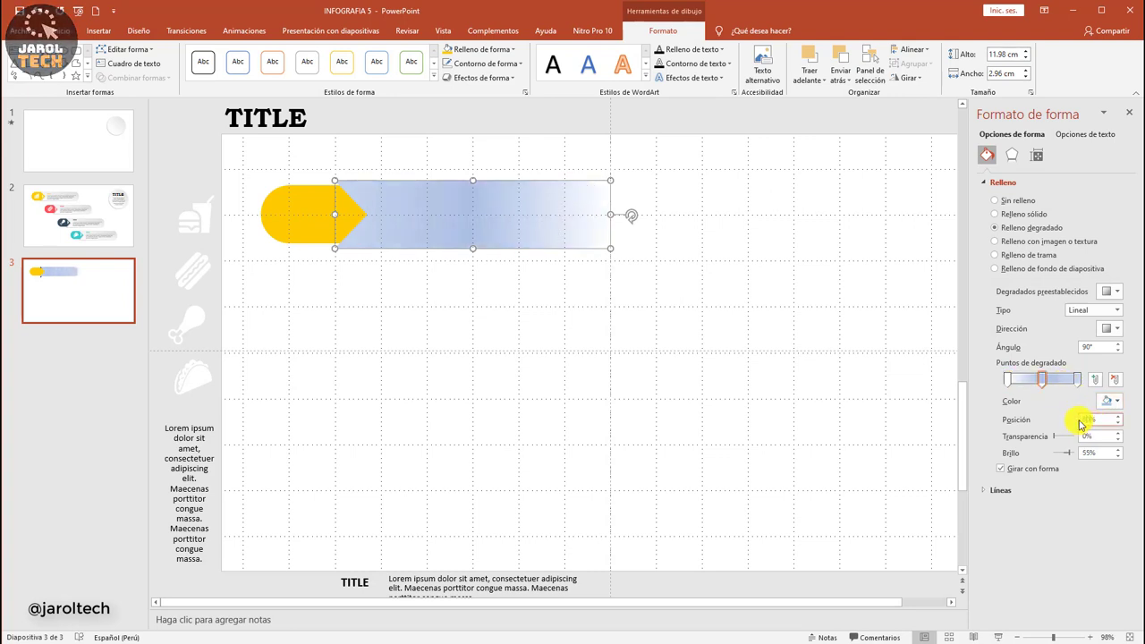
pyautogui.click(1113, 404)
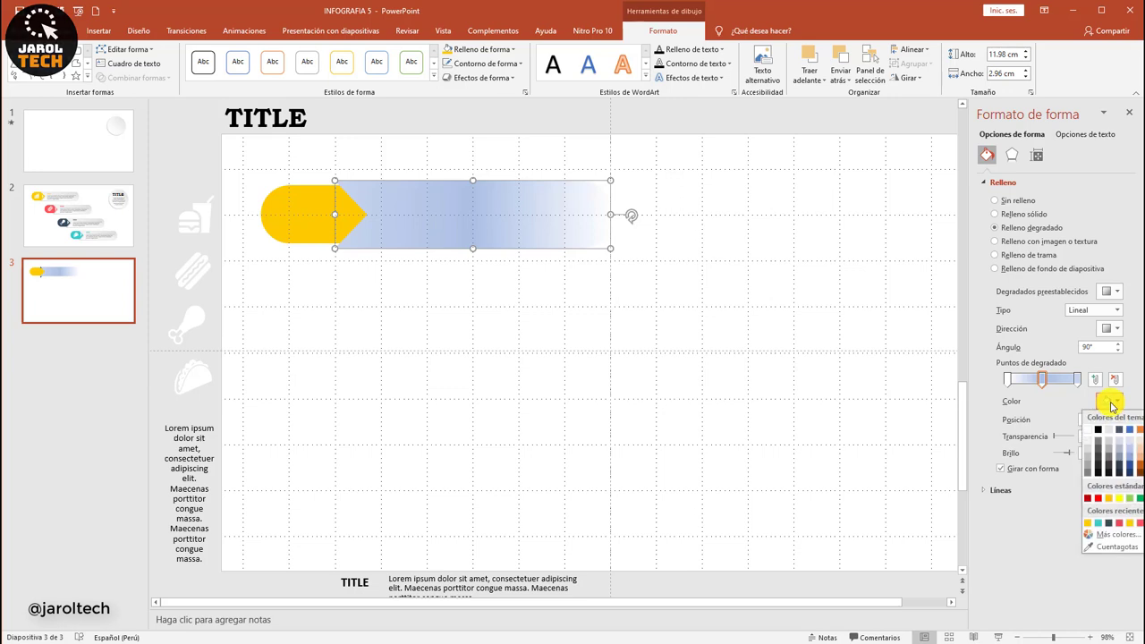
pyautogui.click(1087, 443)
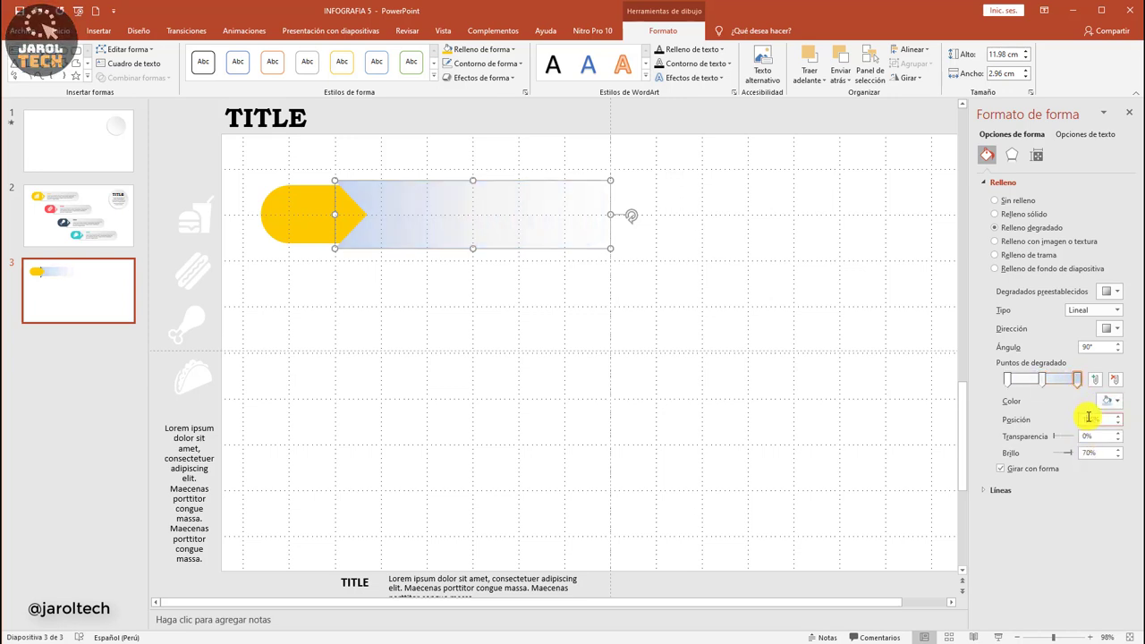
pyautogui.click(1110, 401)
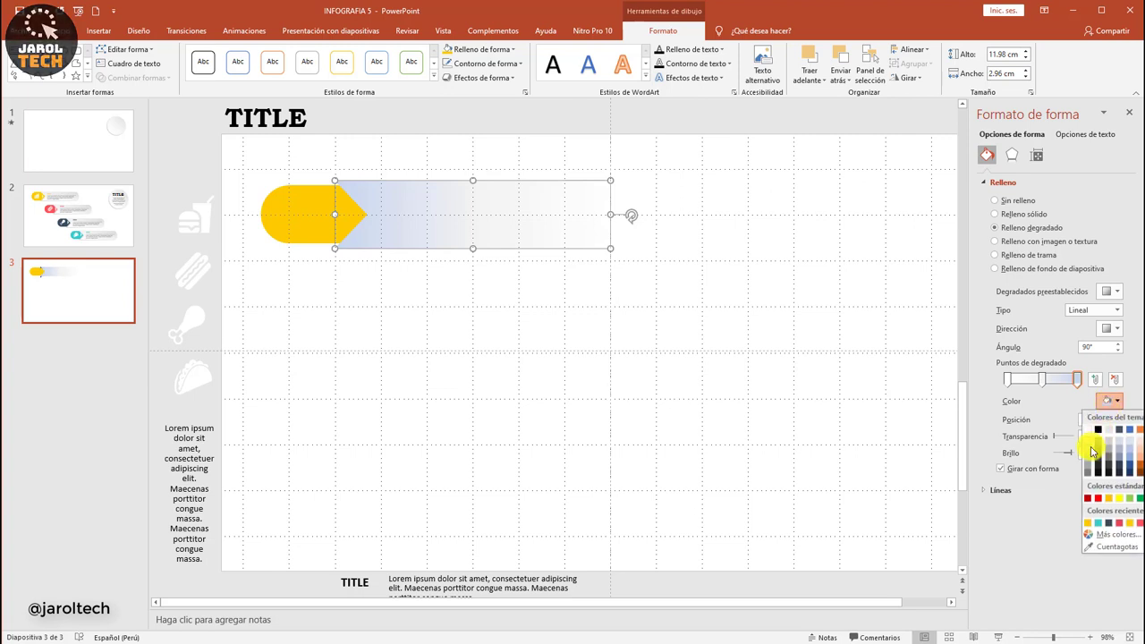
pyautogui.click(1091, 451)
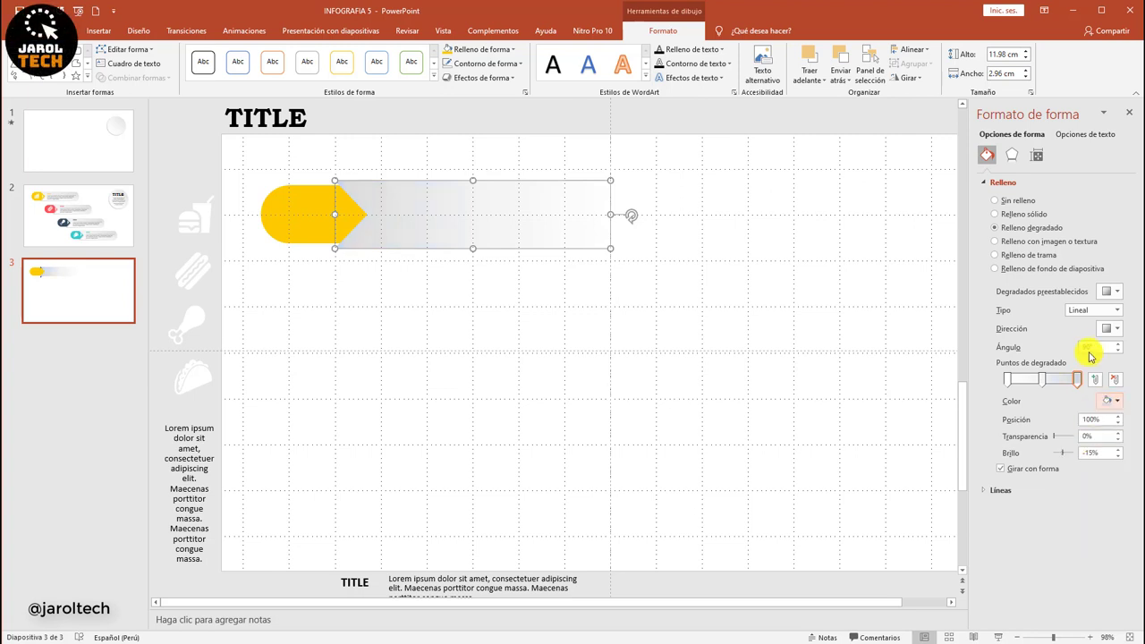
pyautogui.moveTo(1099, 348); pyautogui.dragTo(1069, 356)
pyautogui.write('3')
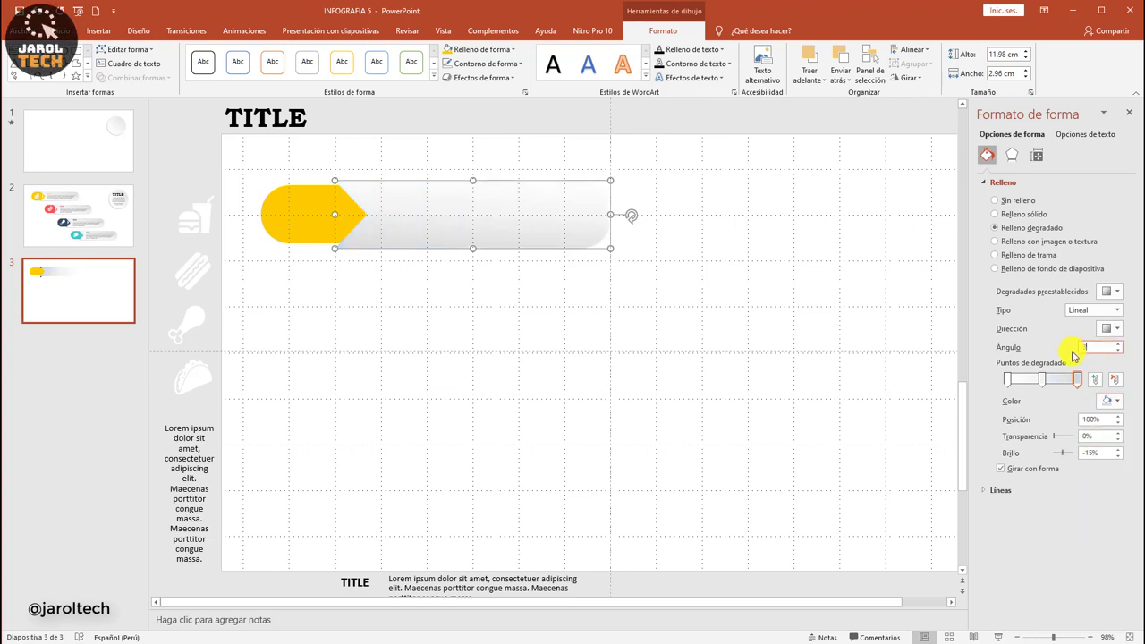
pyautogui.write('15')
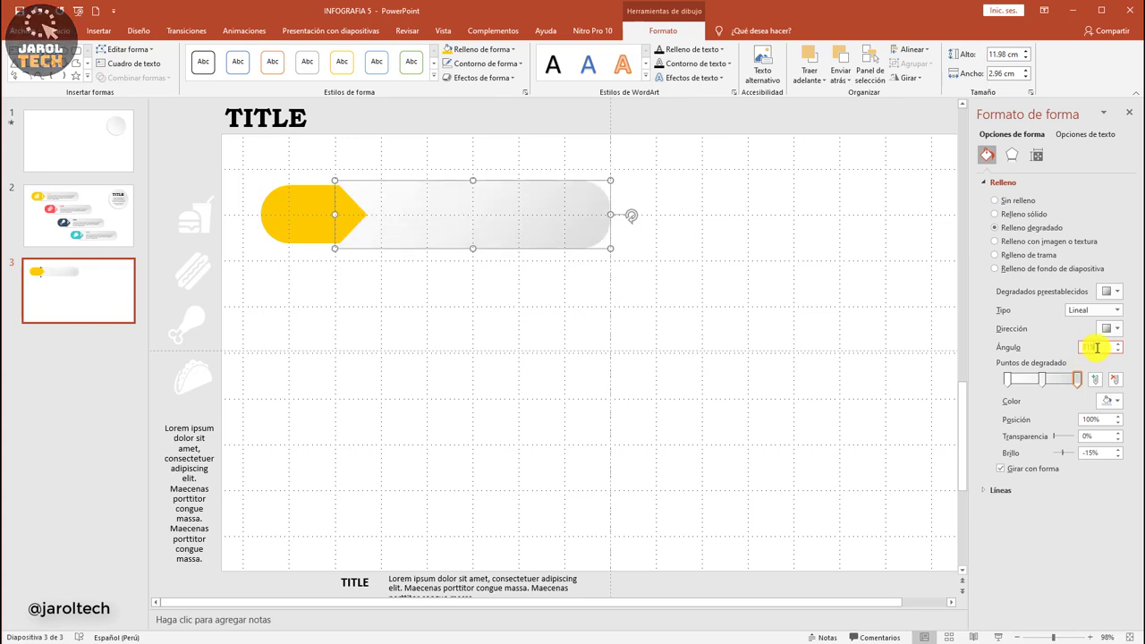
pyautogui.click(1003, 183)
# Give the banner a gradient line and remove the 83% and 74% stops
pyautogui.click(1006, 199)
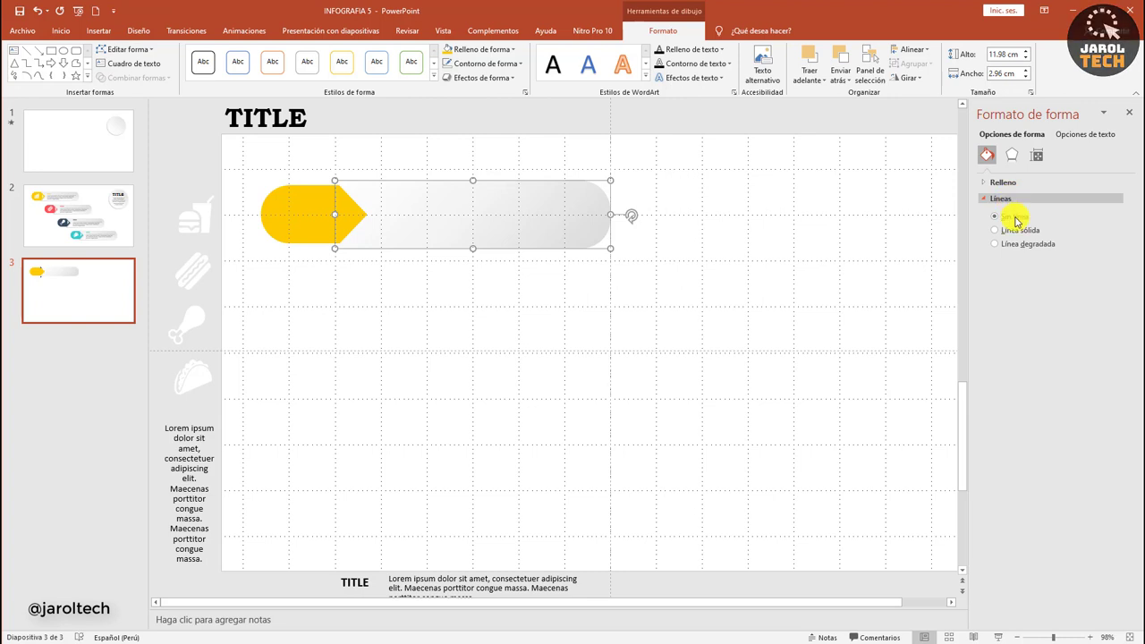
pyautogui.click(1024, 243)
pyautogui.click(1064, 356)
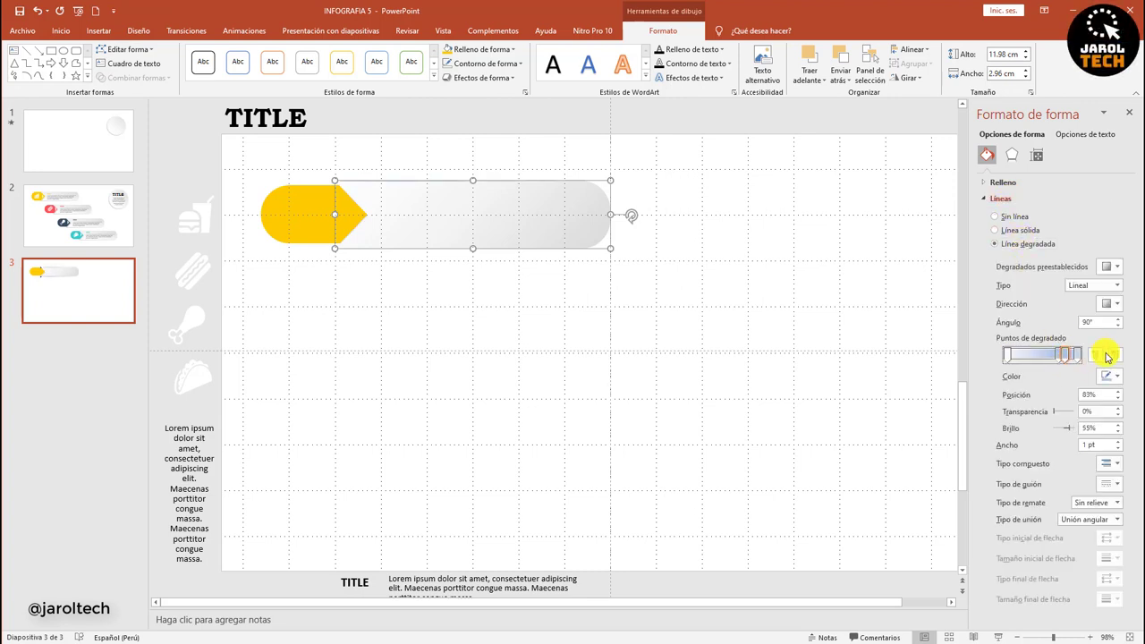
pyautogui.click(1117, 356)
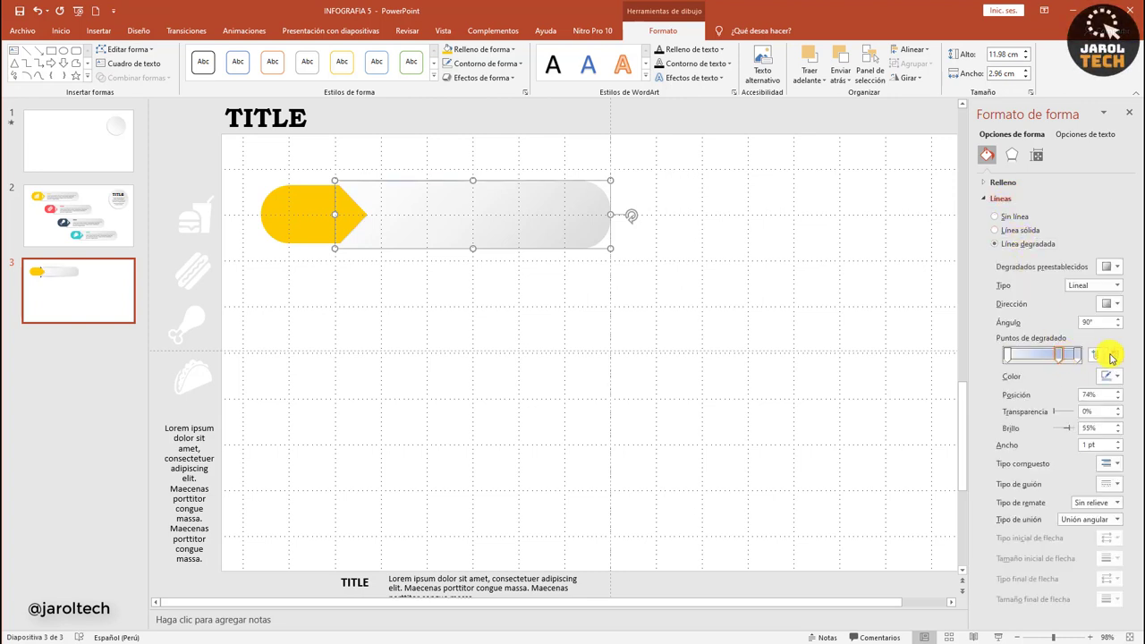
pyautogui.click(1113, 356)
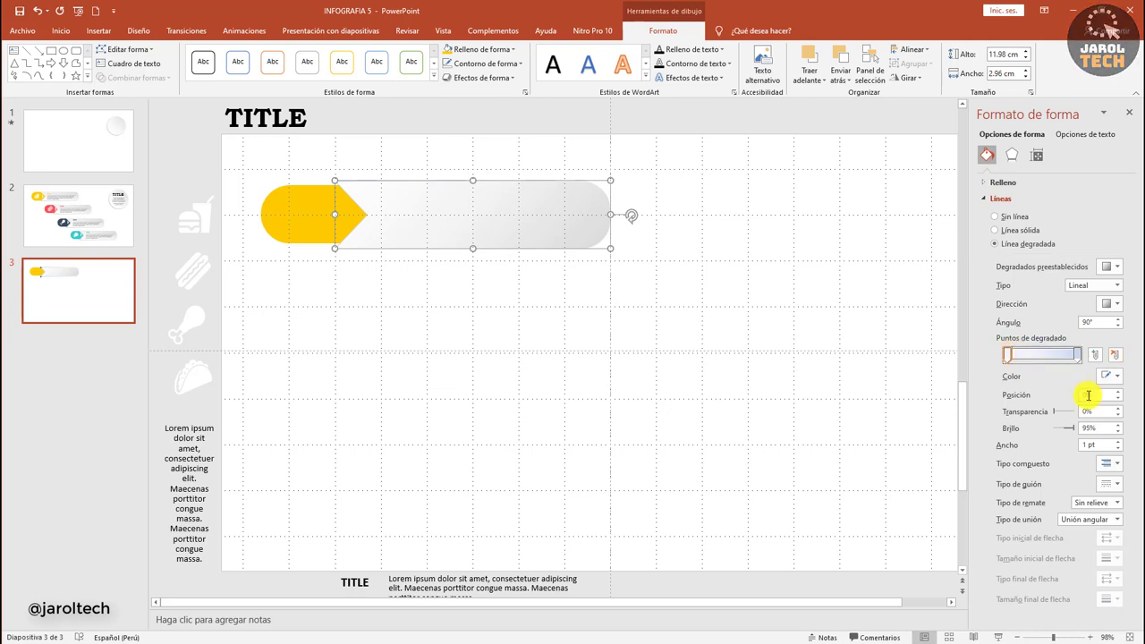
# Recolour the first and last outline stops and set the outline angle to 135°
pyautogui.click(1107, 380)
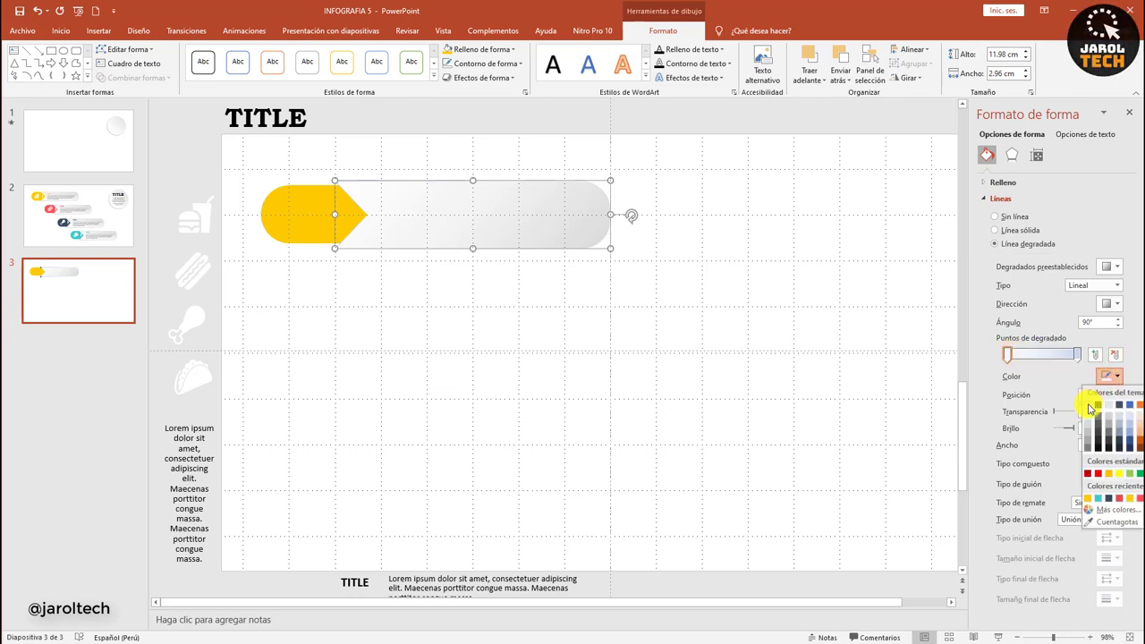
pyautogui.click(1089, 408)
pyautogui.click(1078, 356)
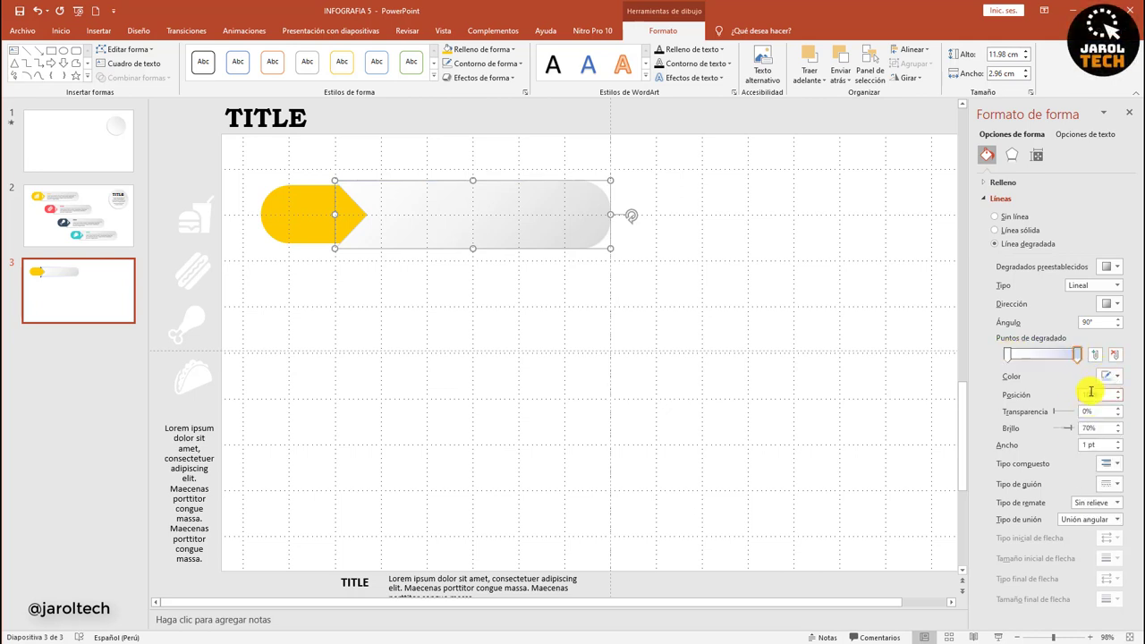
pyautogui.click(1109, 378)
pyautogui.click(1093, 413)
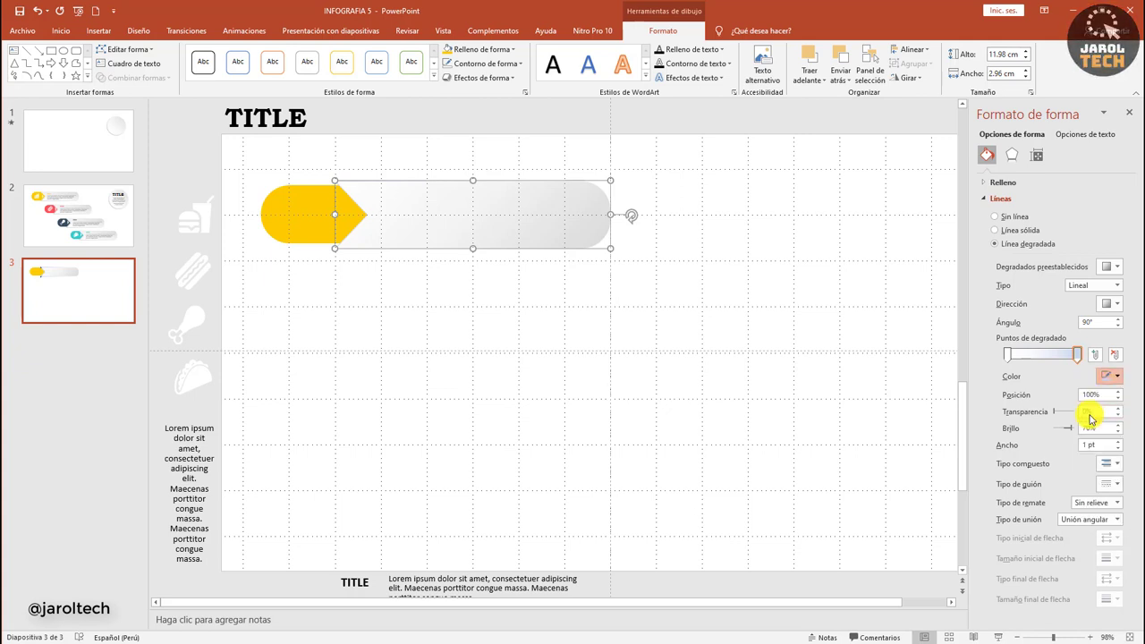
pyautogui.click(1090, 323)
pyautogui.write('135')
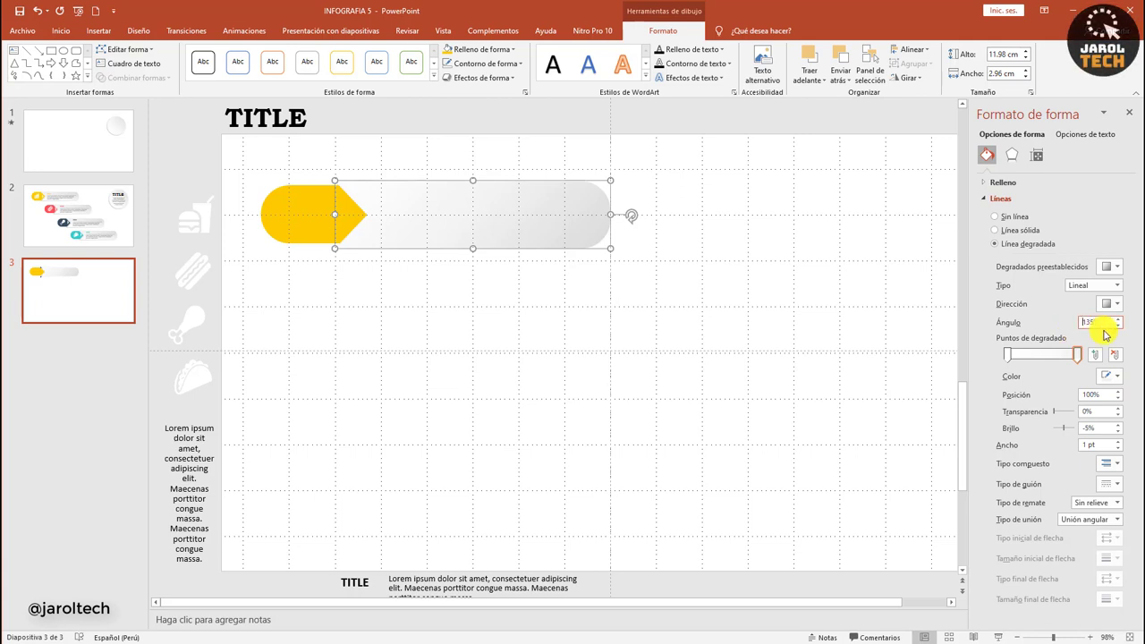
pyautogui.click(1018, 198)
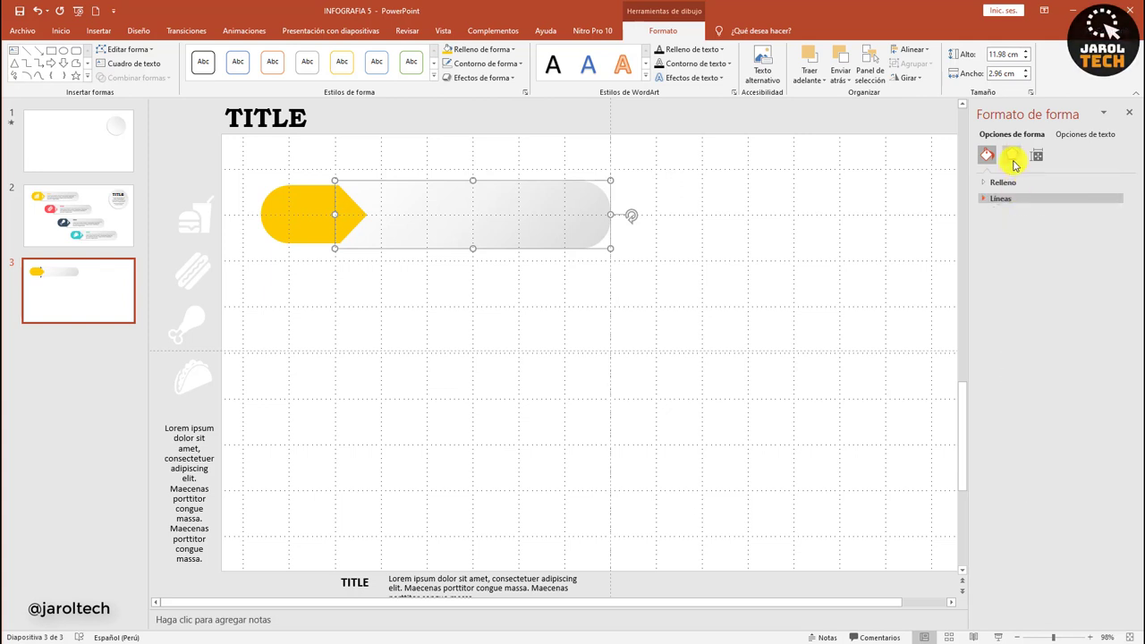
# Set the banner's shadow to 60% transparency, 20 pt blur and a 135° angle
pyautogui.click(1012, 159)
pyautogui.click(1016, 182)
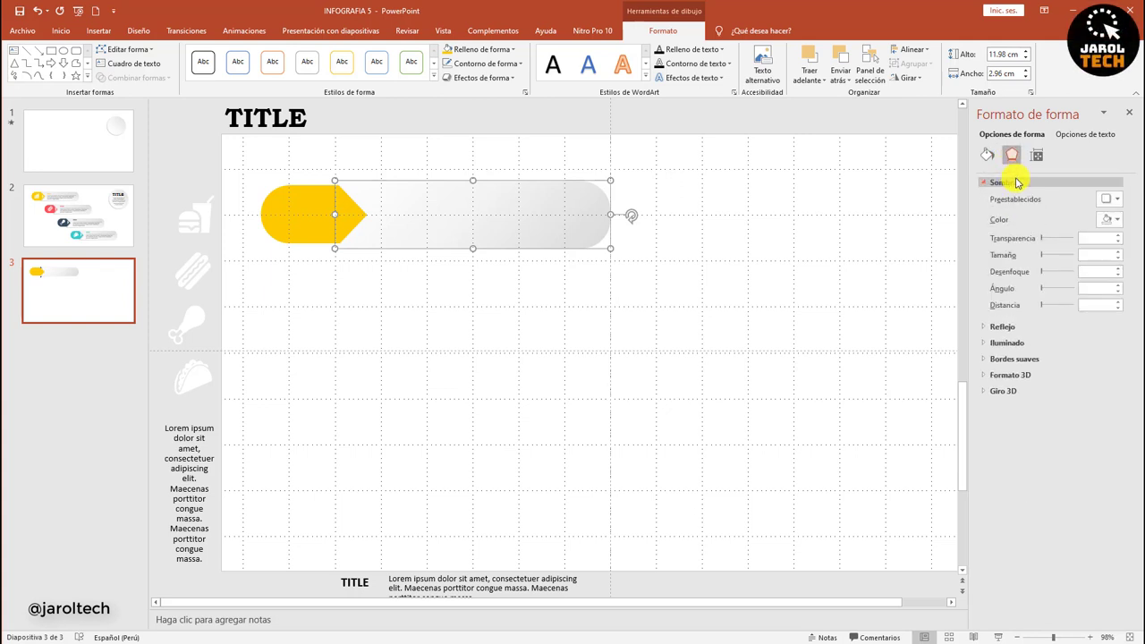
pyautogui.click(1097, 239)
pyautogui.write('60')
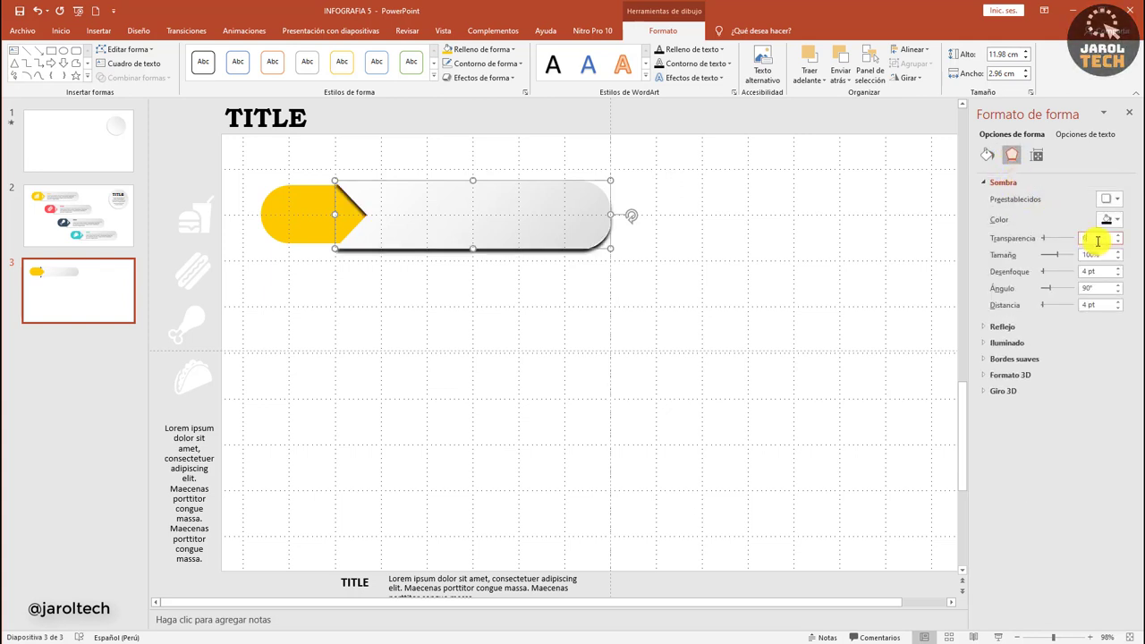
pyautogui.press('Return')
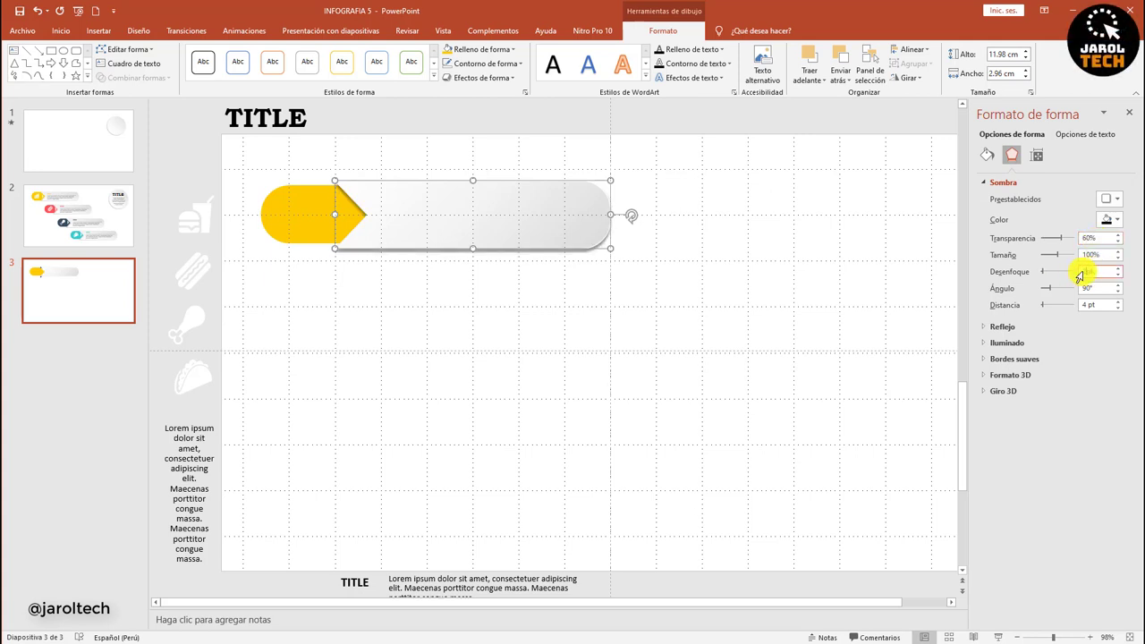
pyautogui.press('Return')
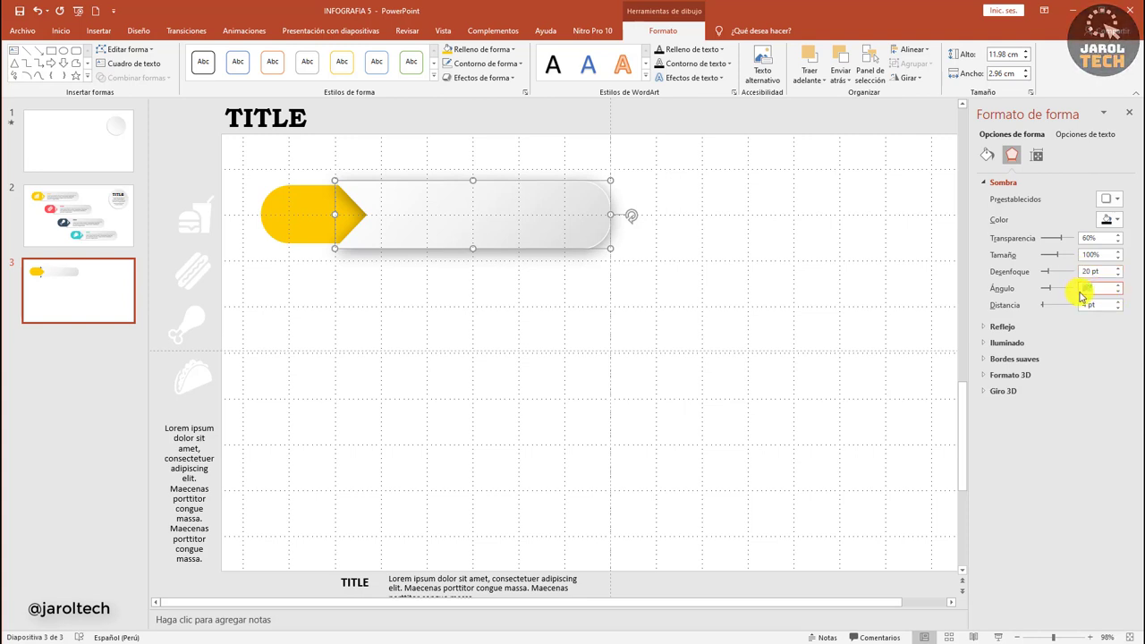
pyautogui.write('90')
pyautogui.press('Return')
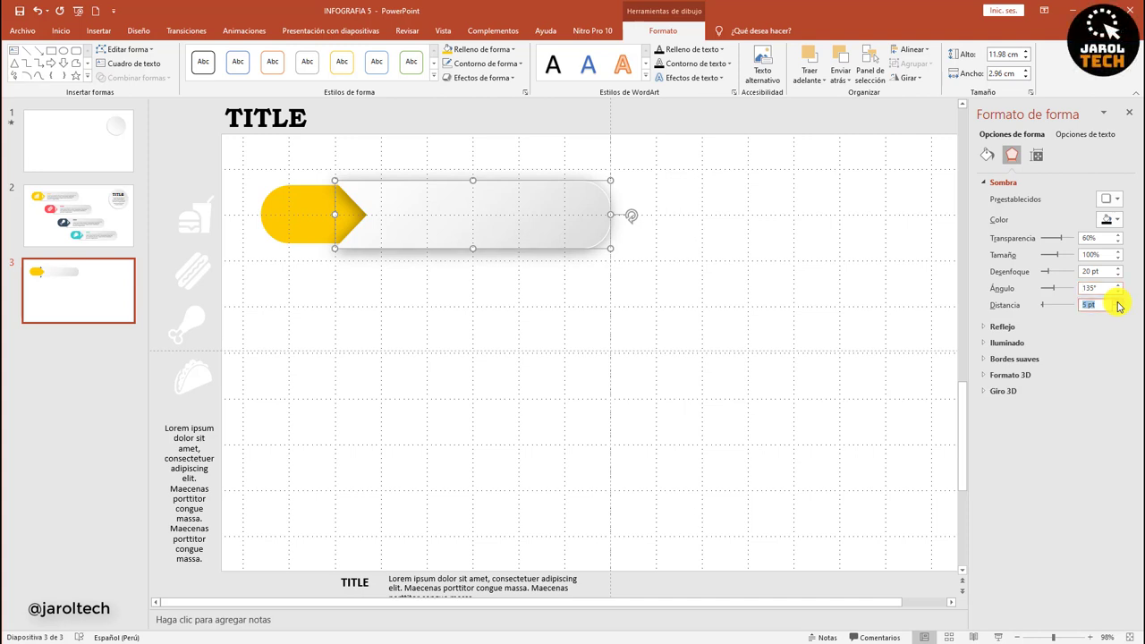
pyautogui.click(994, 182)
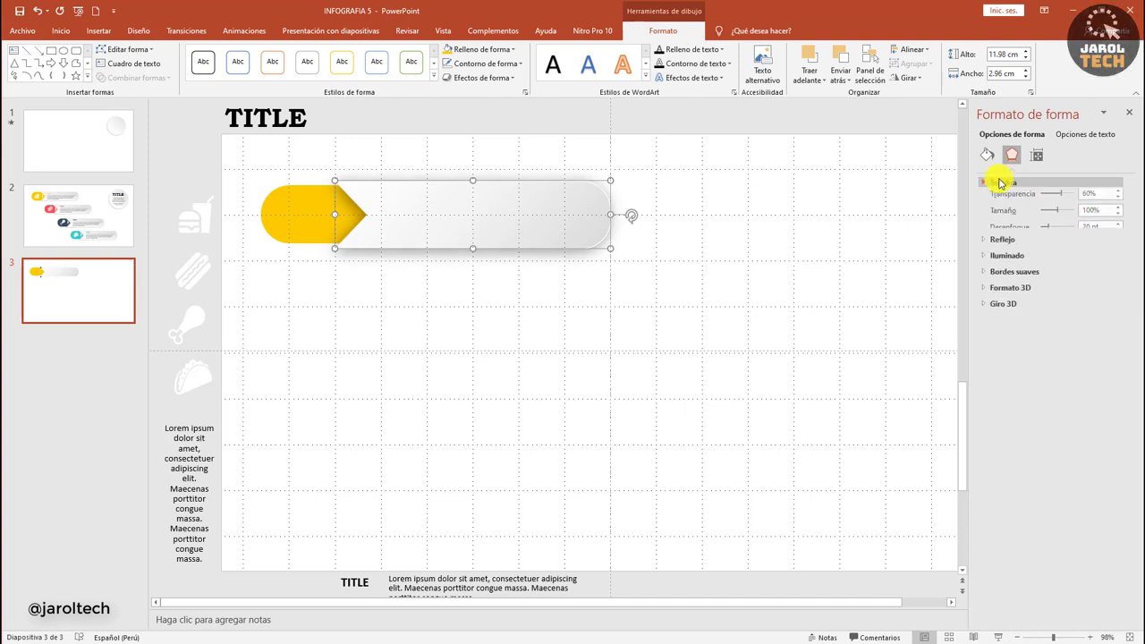
pyautogui.click(1129, 114)
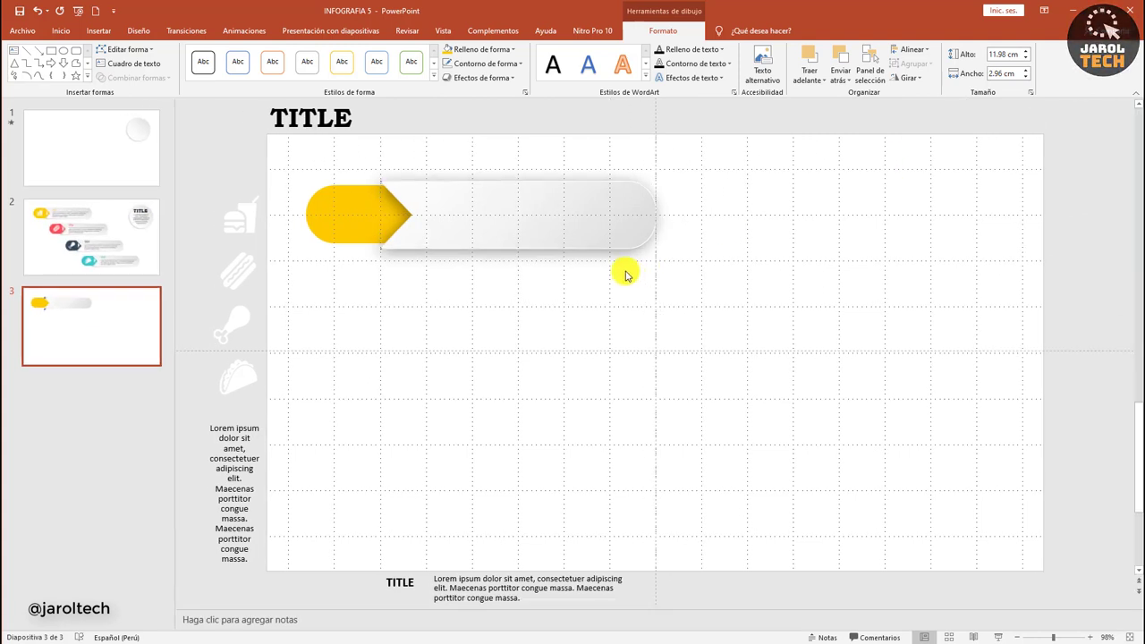
# Move the TITLE text box onto the grey bar, bring it forward and set it top-left
pyautogui.click(483, 284)
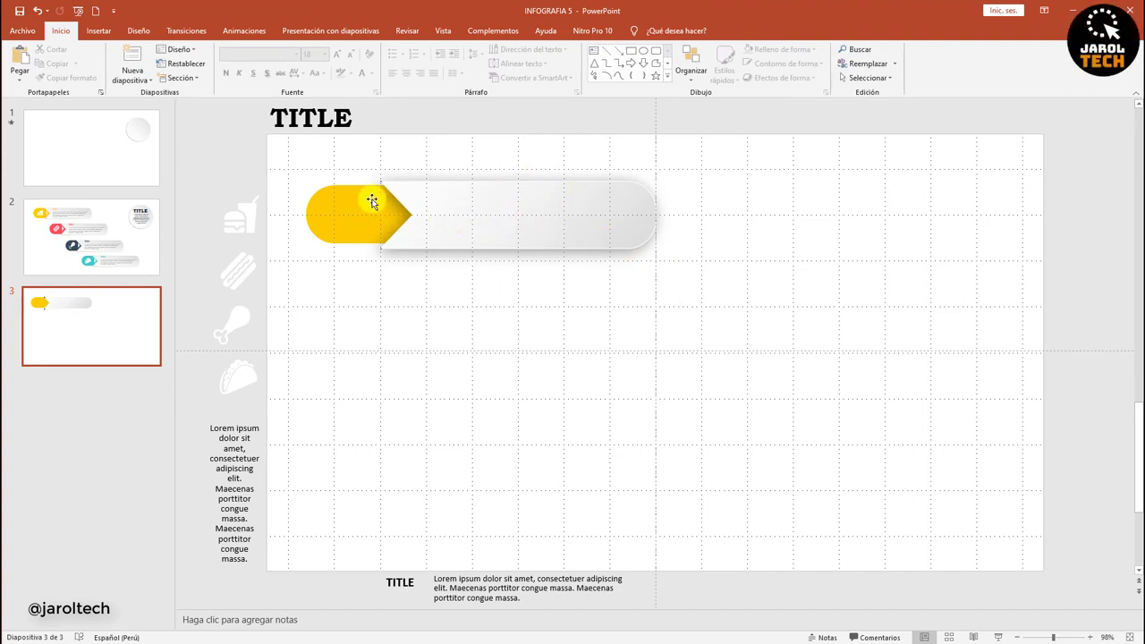
pyautogui.moveTo(402, 586); pyautogui.dragTo(459, 193)
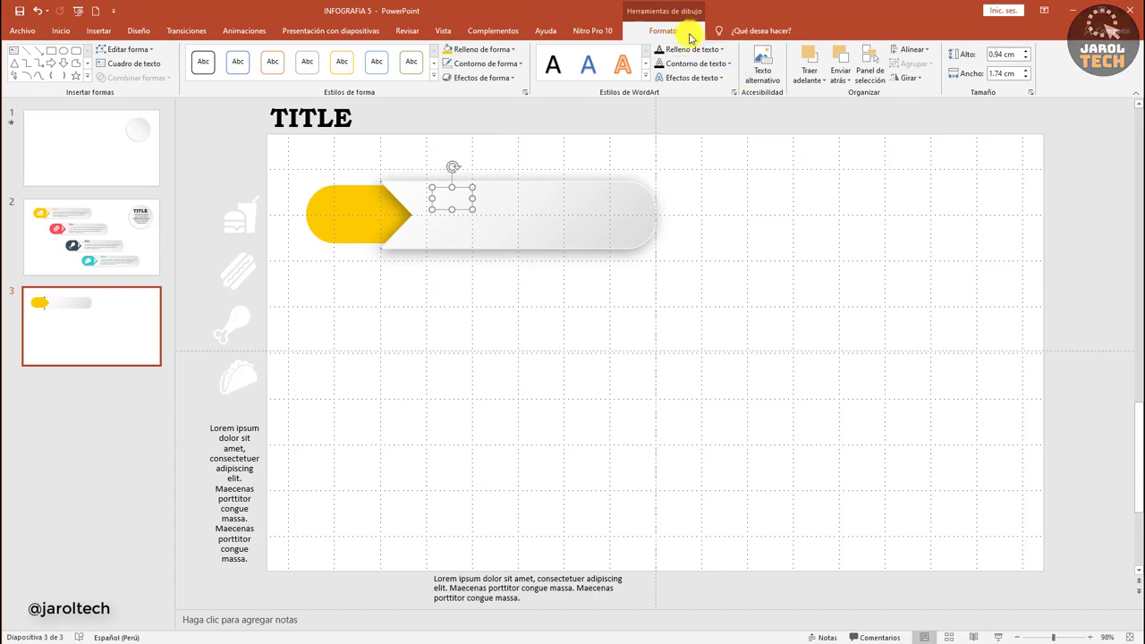
pyautogui.click(808, 80)
pyautogui.click(832, 112)
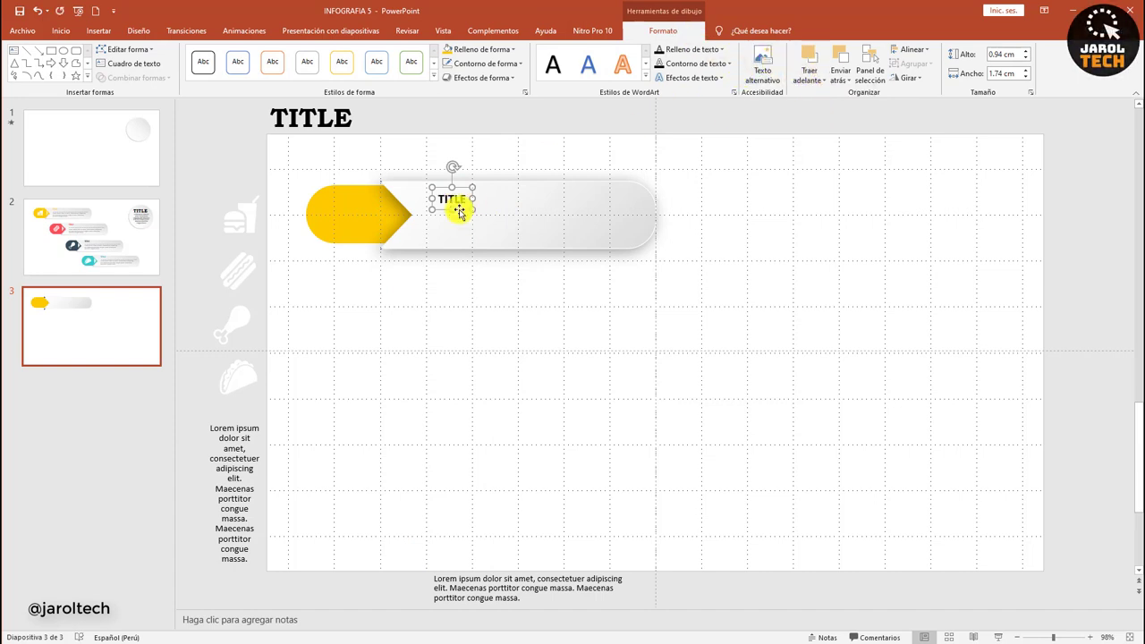
pyautogui.moveTo(465, 191); pyautogui.dragTo(453, 182)
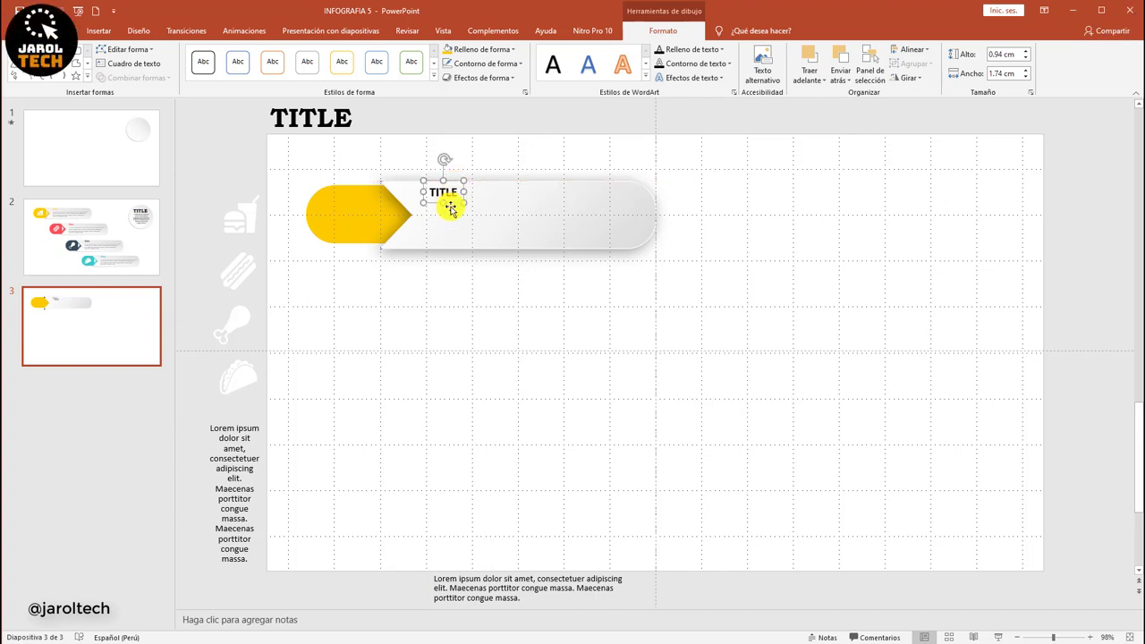
pyautogui.click(452, 282)
# Draw a straight 8.76 cm line under TITLE across the grey banner
pyautogui.click(99, 30)
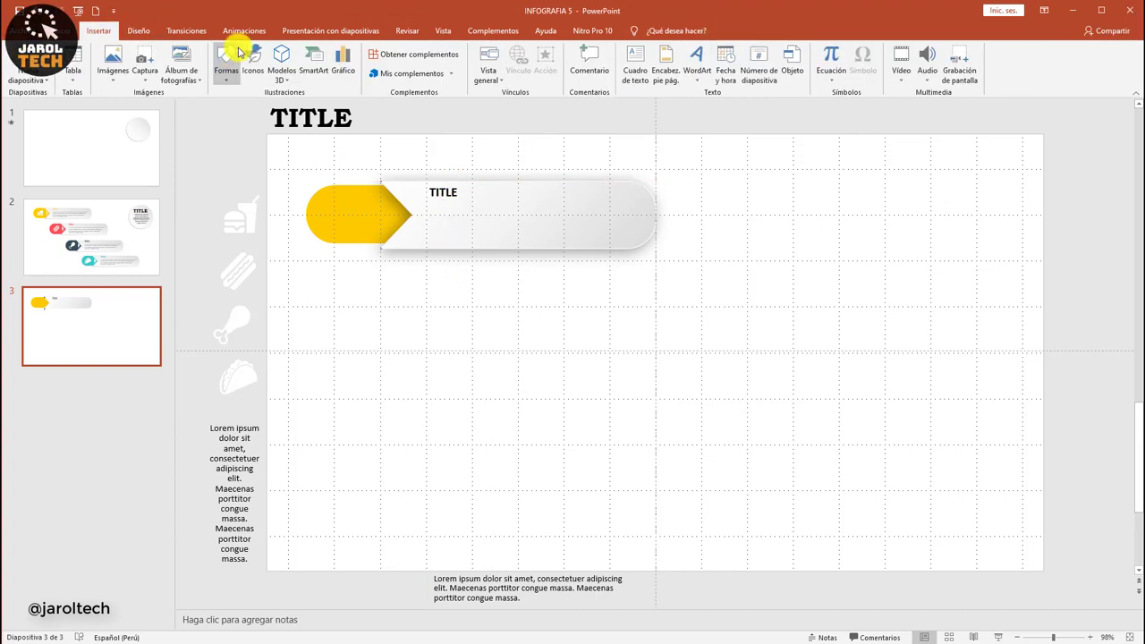
pyautogui.click(226, 65)
pyautogui.click(234, 106)
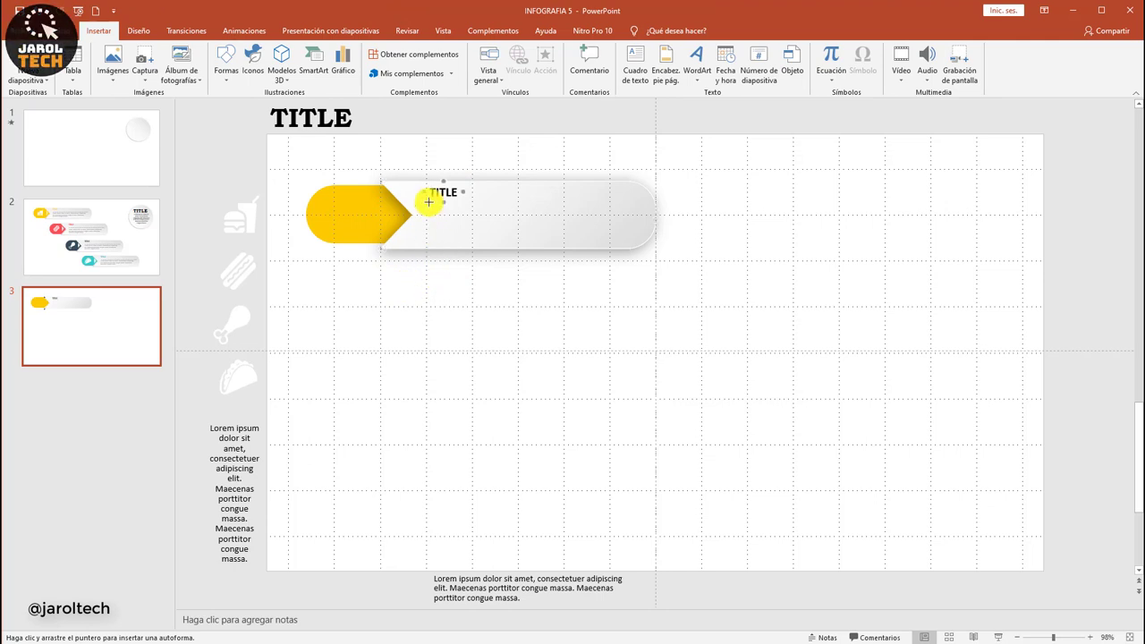
pyautogui.moveTo(427, 204); pyautogui.dragTo(531, 206)
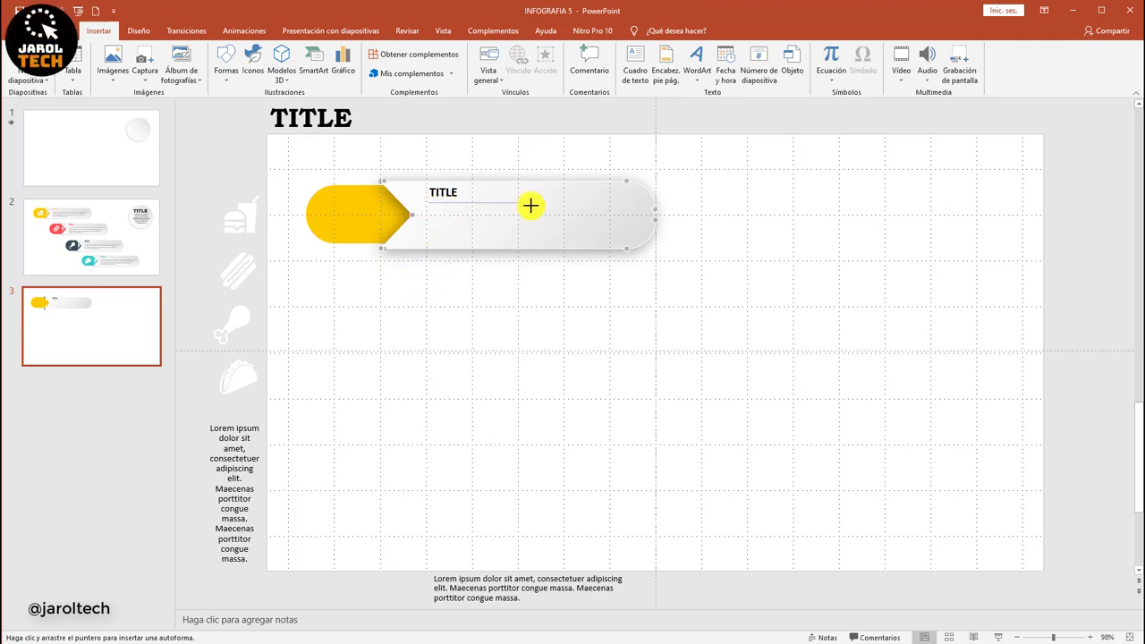
pyautogui.moveTo(629, 205); pyautogui.dragTo(629, 203)
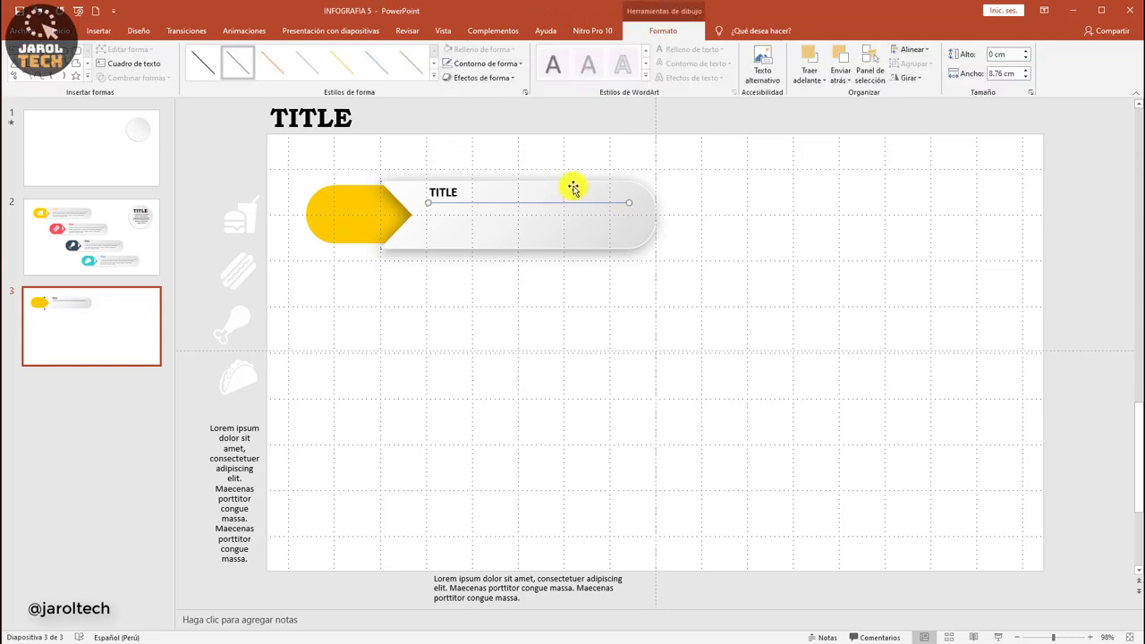
# Make the line grey, 1½ pt thick and dashed
pyautogui.click(488, 65)
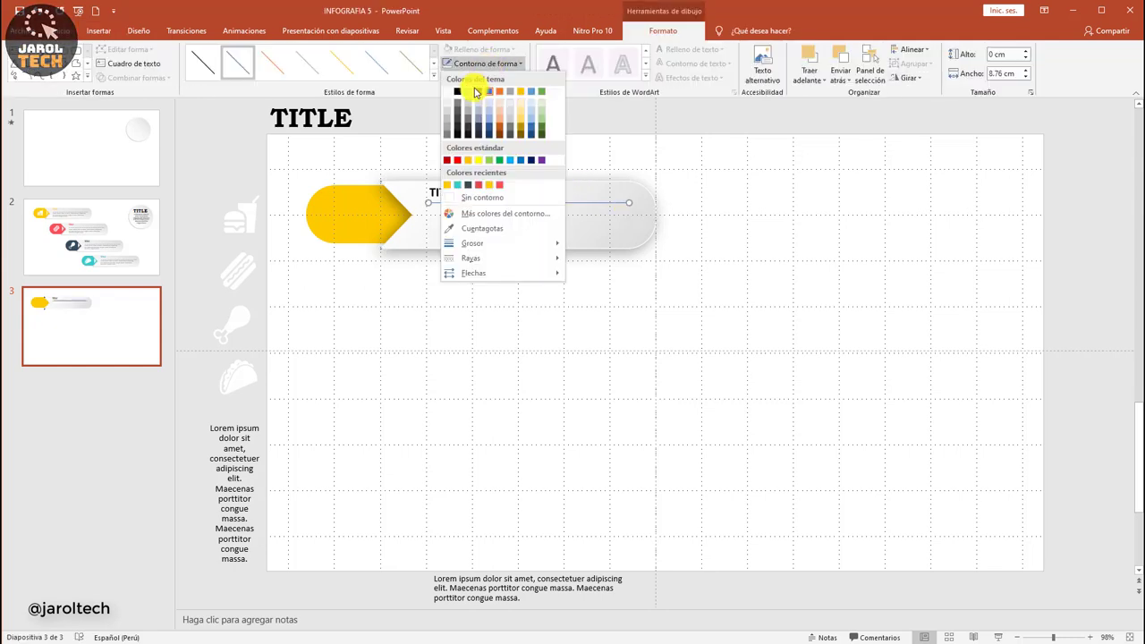
pyautogui.click(447, 126)
pyautogui.click(464, 63)
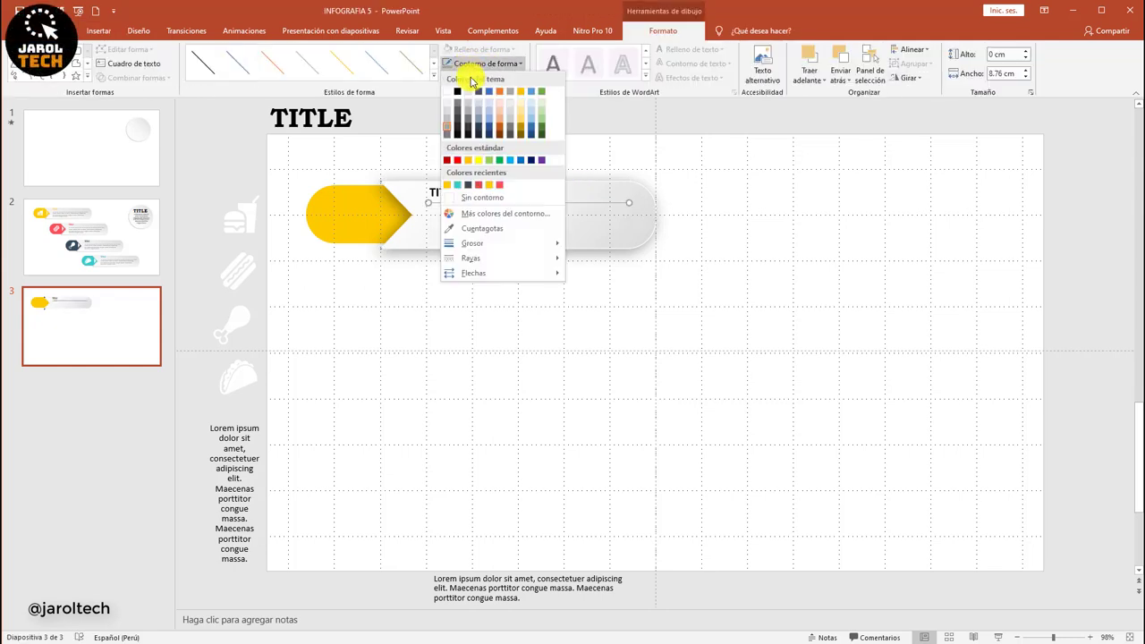
pyautogui.moveTo(478, 244)
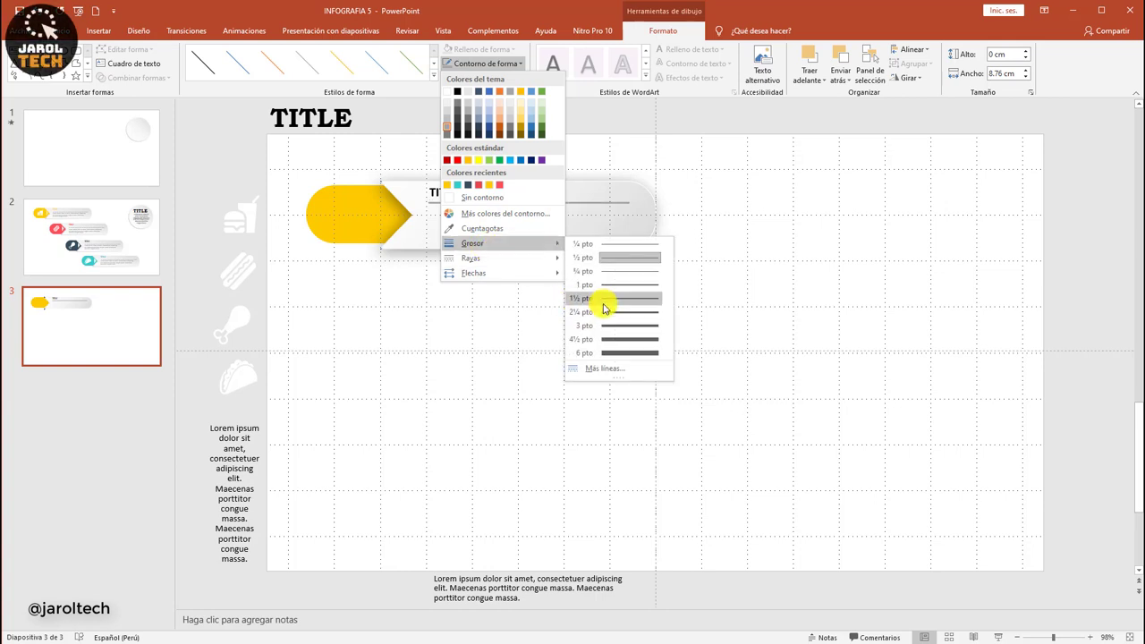
pyautogui.click(604, 306)
pyautogui.click(477, 64)
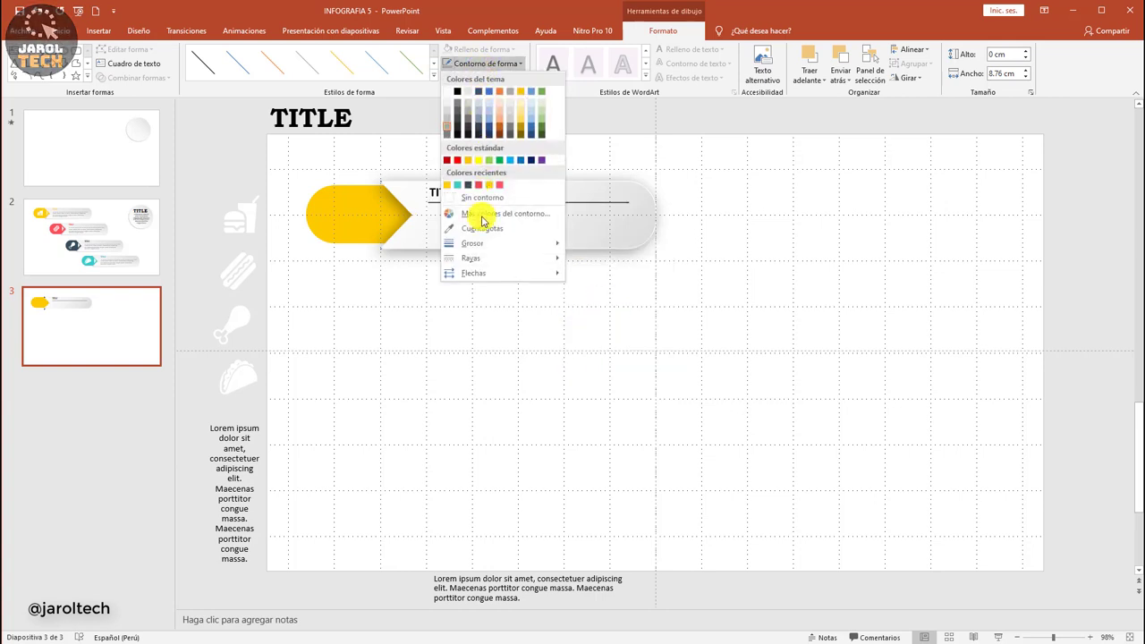
pyautogui.moveTo(486, 258)
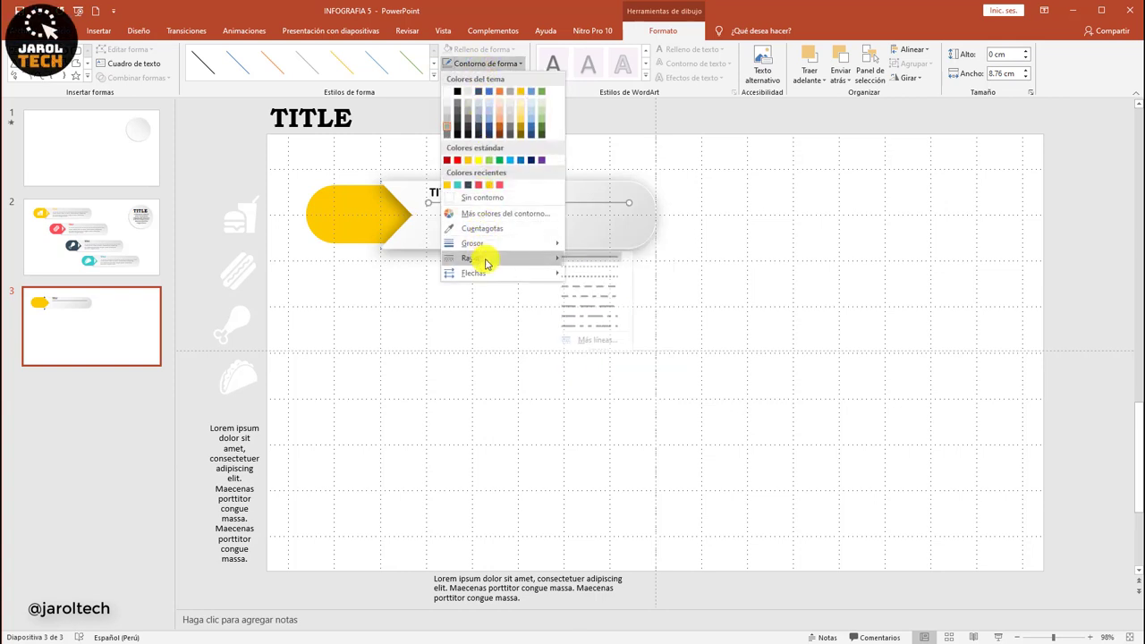
pyautogui.click(595, 286)
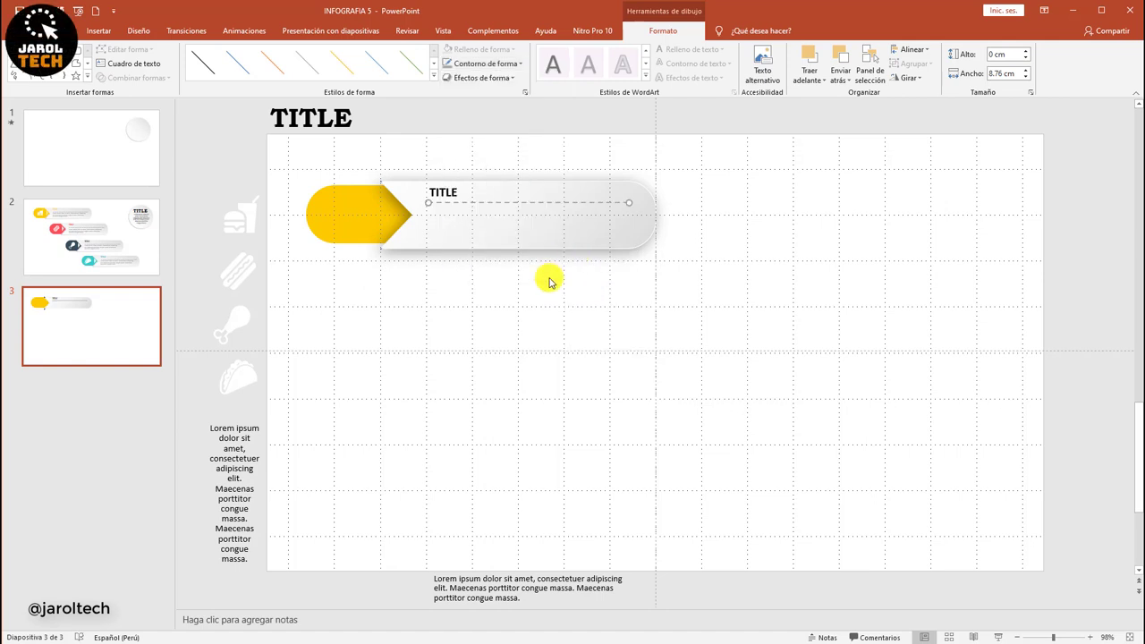
pyautogui.click(549, 282)
# Move the bottom Lorem ipsum paragraph into the banner just below the dashed line
pyautogui.click(491, 575)
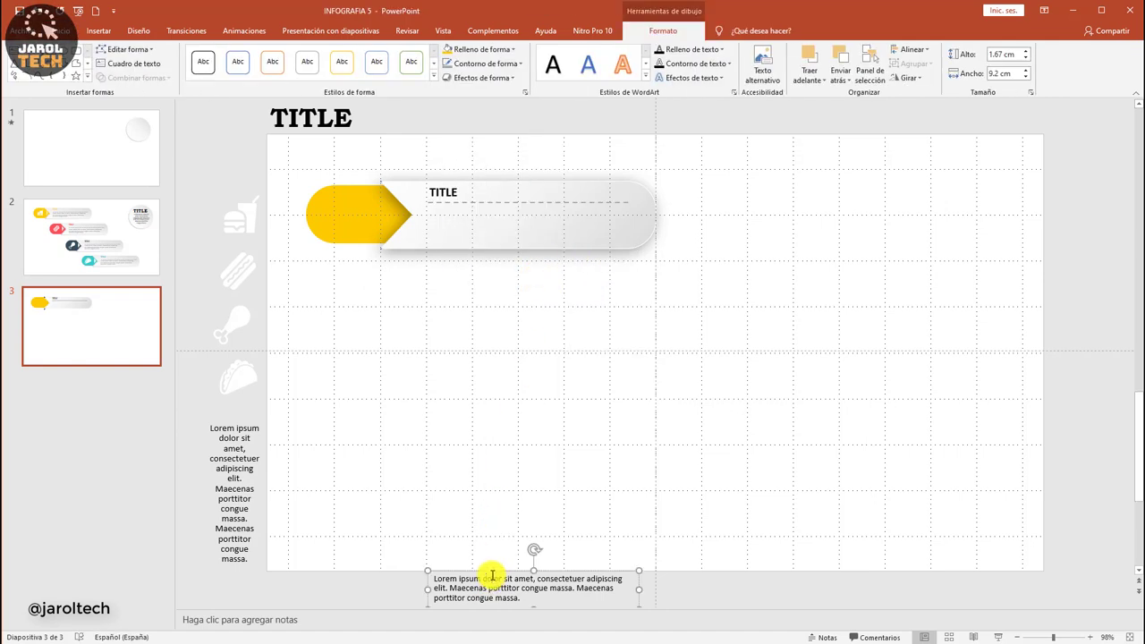
pyautogui.moveTo(492, 575); pyautogui.dragTo(491, 208)
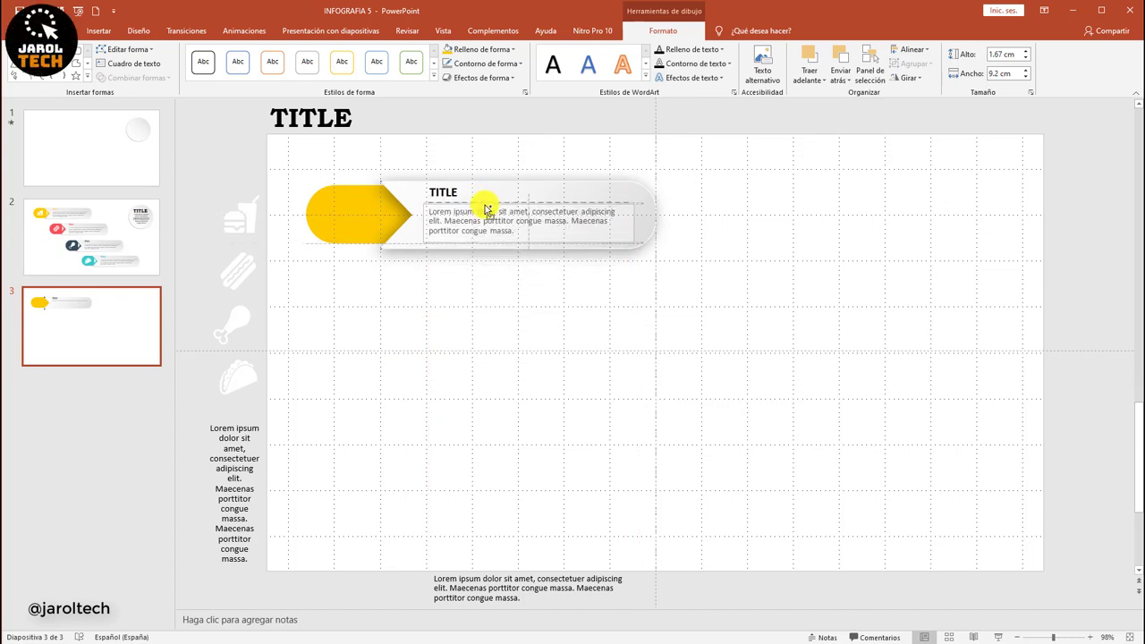
pyautogui.moveTo(490, 208); pyautogui.dragTo(488, 207)
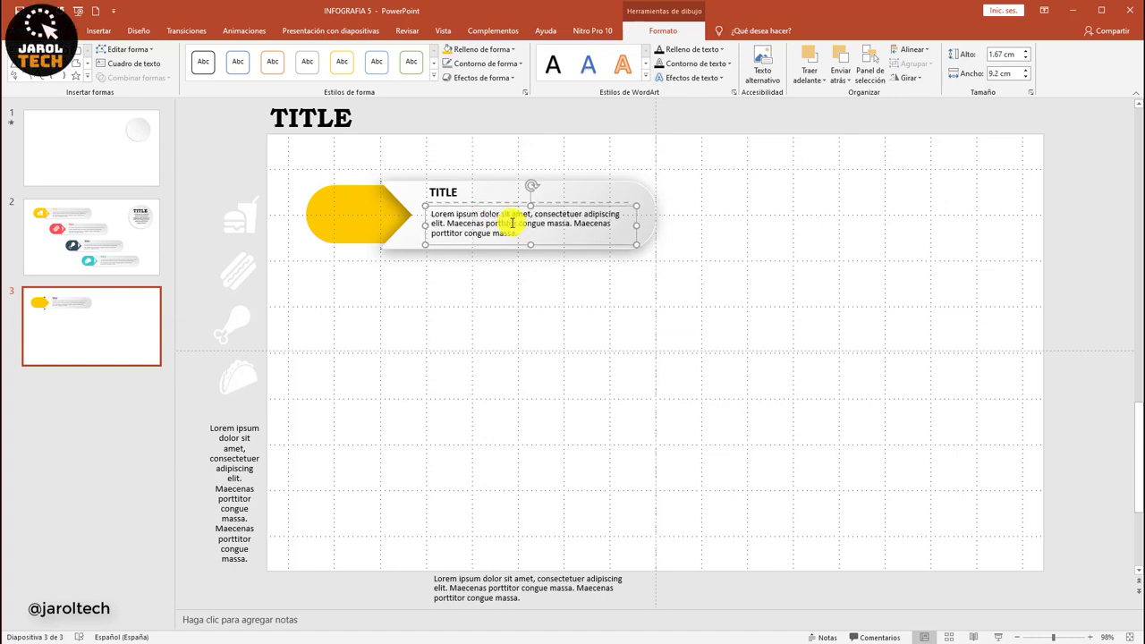
pyautogui.click(545, 151)
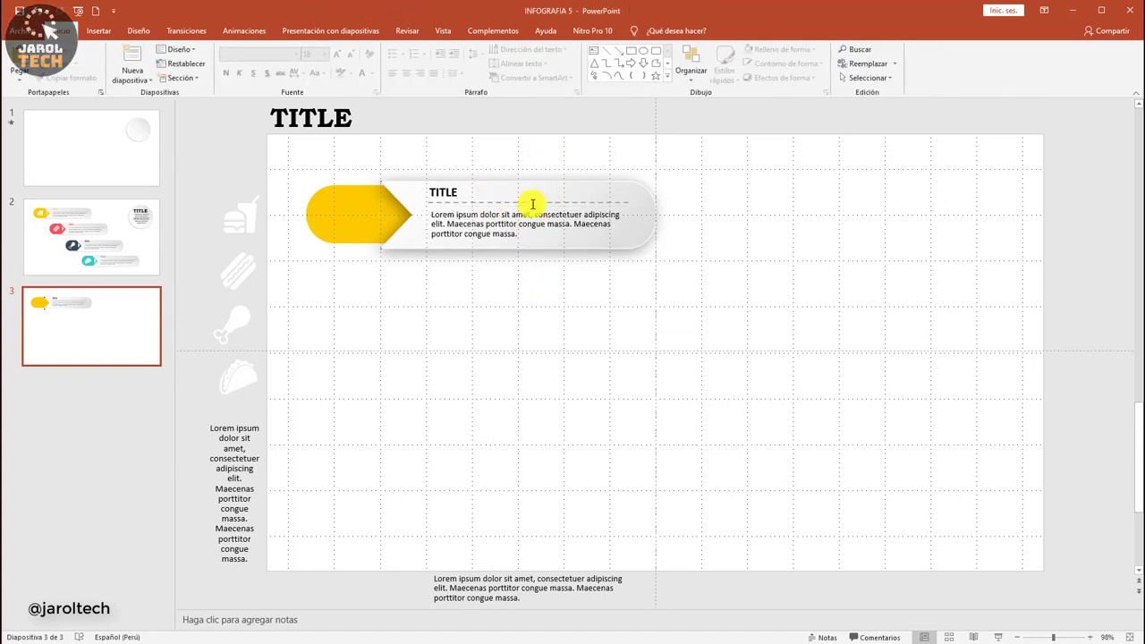
# Place the burger icon on the banner's yellow arrow
pyautogui.click(242, 215)
pyautogui.moveTo(237, 217)
pyautogui.mouseDown()
pyautogui.moveTo(352, 209)
pyautogui.moveTo(345, 217)
pyautogui.mouseUp()
pyautogui.click(491, 280)
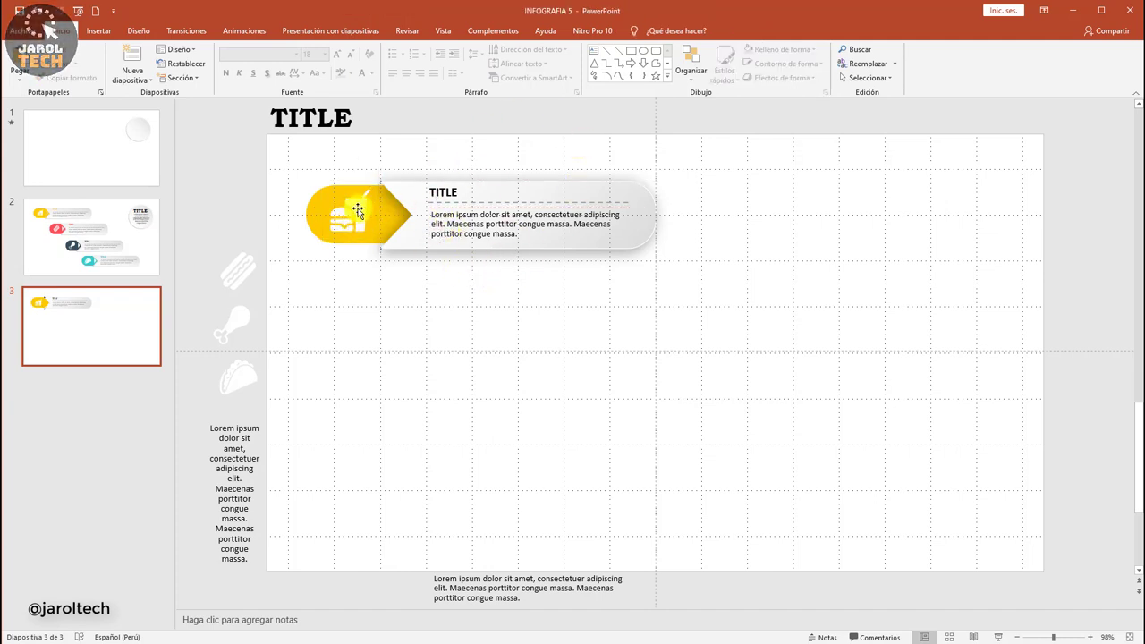
# Draw a small triangle with no outline and a new fill colour
pyautogui.click(99, 30)
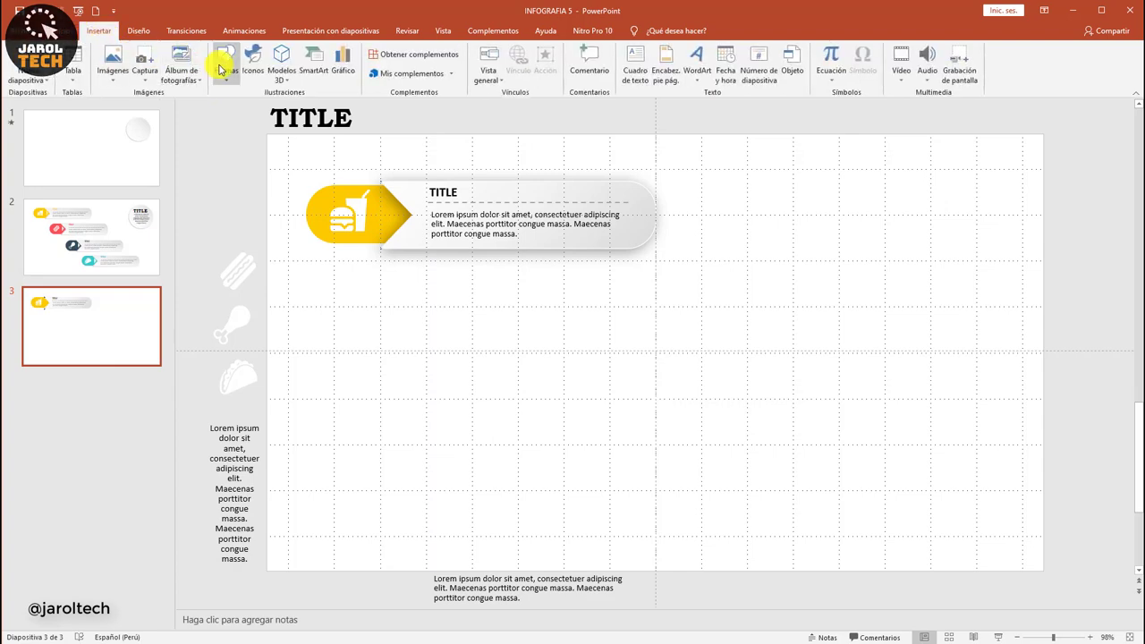
pyautogui.click(227, 69)
pyautogui.click(295, 106)
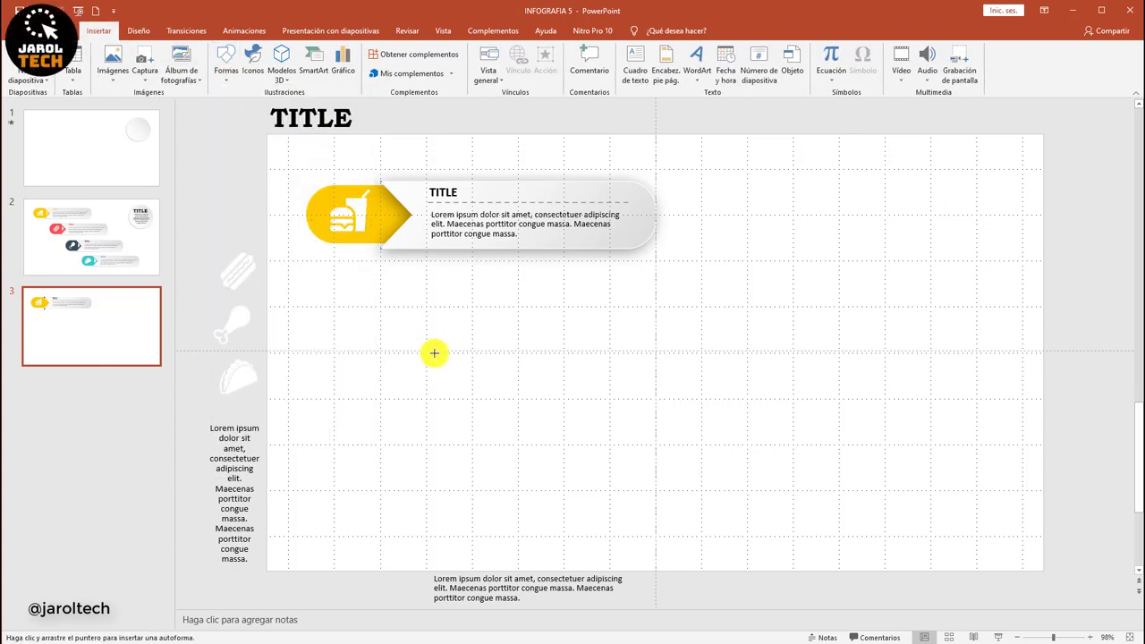
pyautogui.moveTo(429, 354)
pyautogui.mouseDown()
pyautogui.moveTo(462, 329)
pyautogui.moveTo(465, 347)
pyautogui.mouseUp()
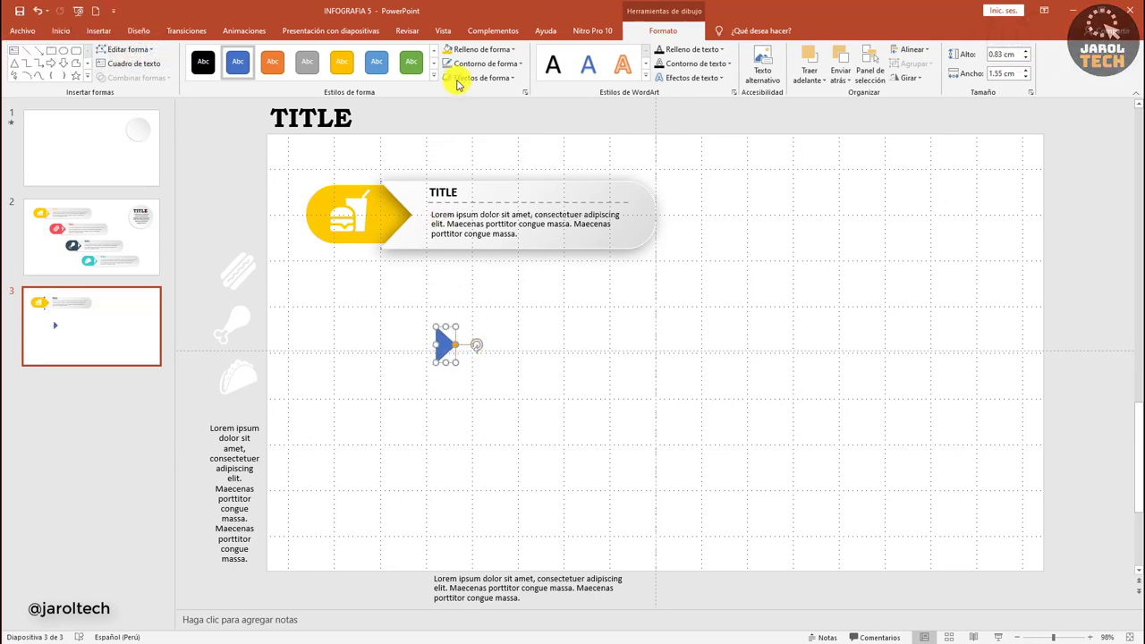
pyautogui.click(481, 63)
pyautogui.click(460, 198)
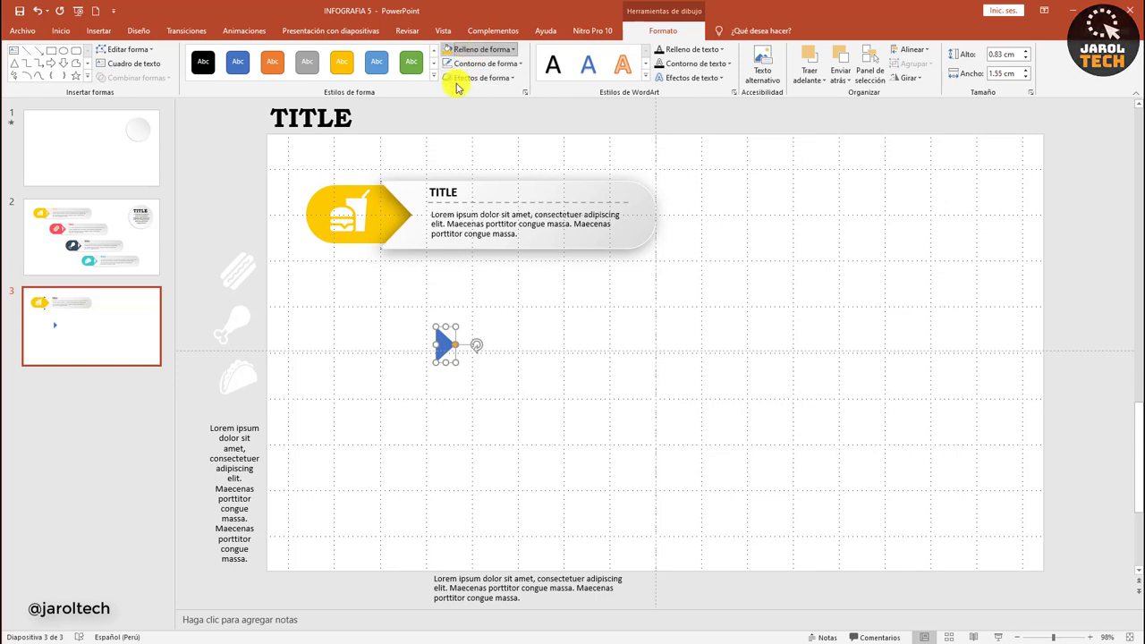
pyautogui.click(481, 50)
pyautogui.click(444, 107)
# Move the triangle to the pointed tip of the first banner's yellow arrow
pyautogui.moveTo(443, 345); pyautogui.dragTo(392, 212)
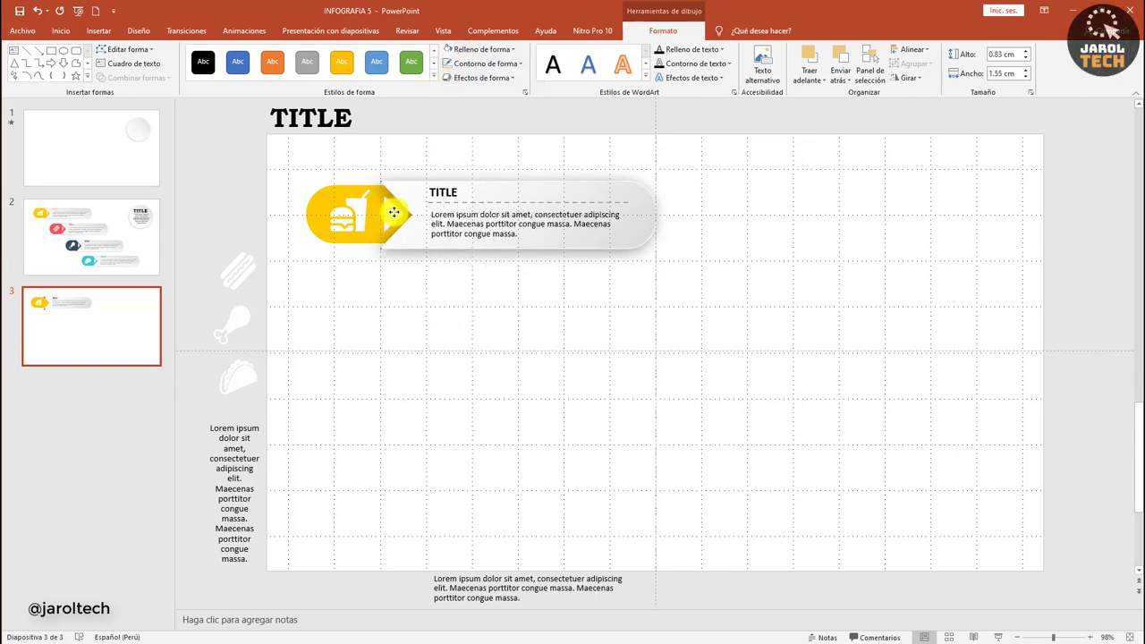
pyautogui.click(505, 321)
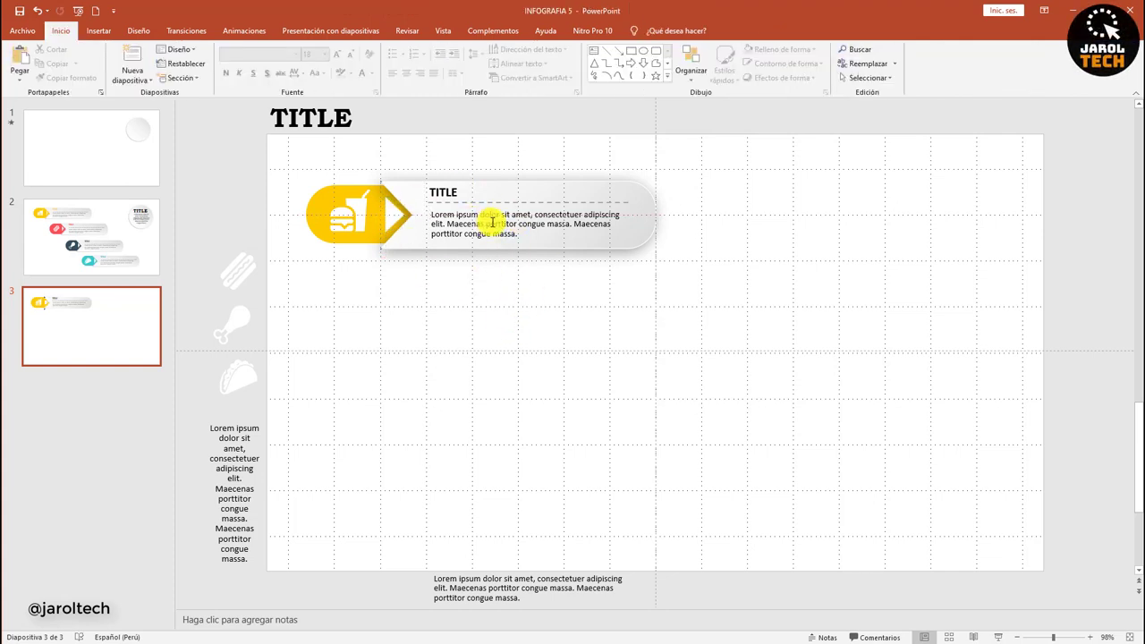
pyautogui.click(348, 210)
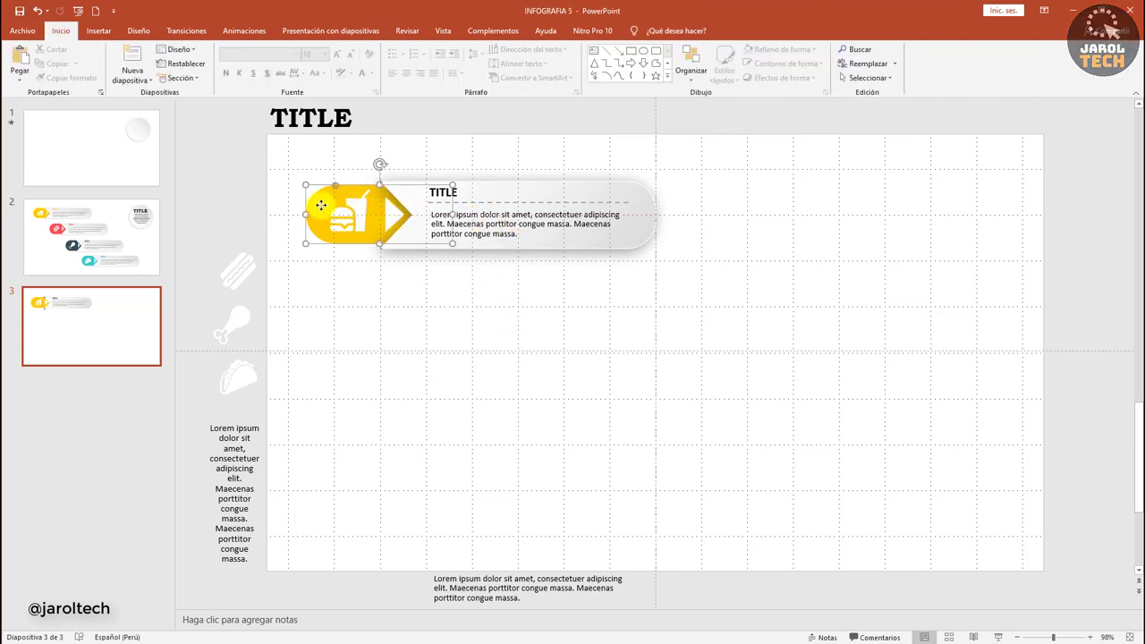
# Group the icon shape, triangle, text banner and TITLE box into one banner object
pyautogui.keyDown('shift'); pyautogui.click(395, 223); pyautogui.keyUp('shift')
pyautogui.keyDown('shift'); pyautogui.click(506, 217); pyautogui.keyUp('shift')
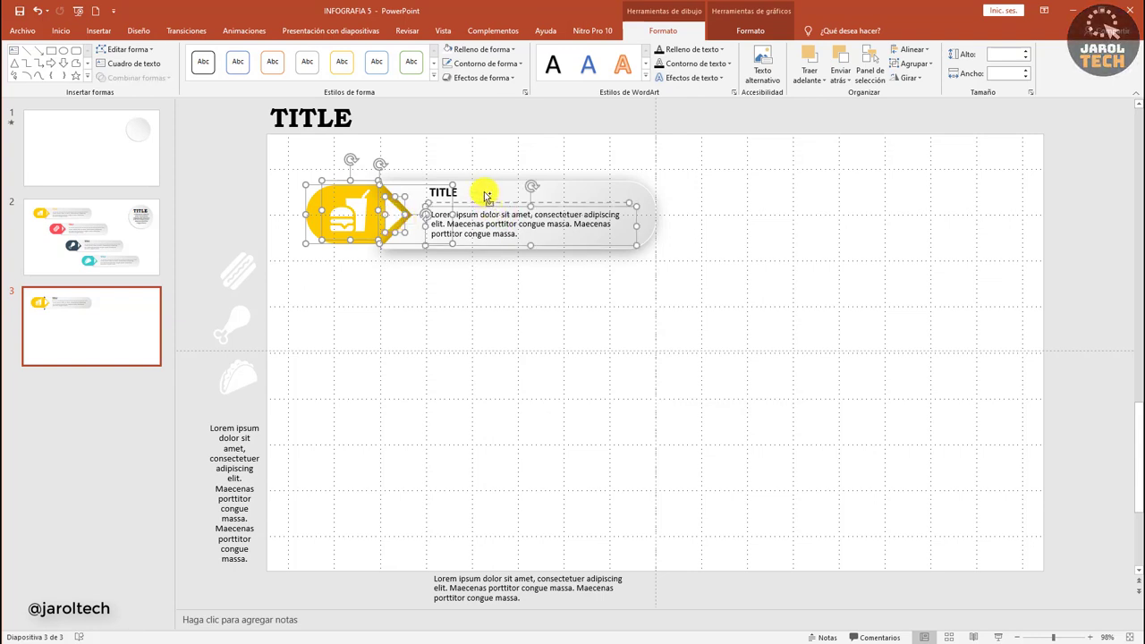
pyautogui.keyDown('shift'); pyautogui.click(441, 191); pyautogui.keyUp('shift')
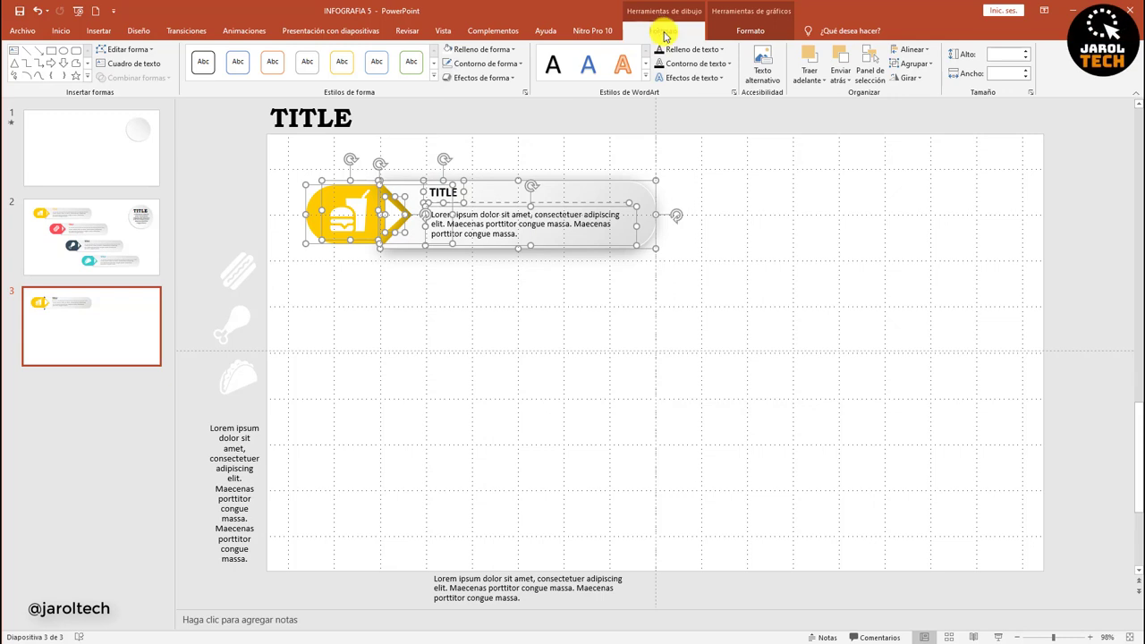
pyautogui.click(912, 63)
pyautogui.click(916, 83)
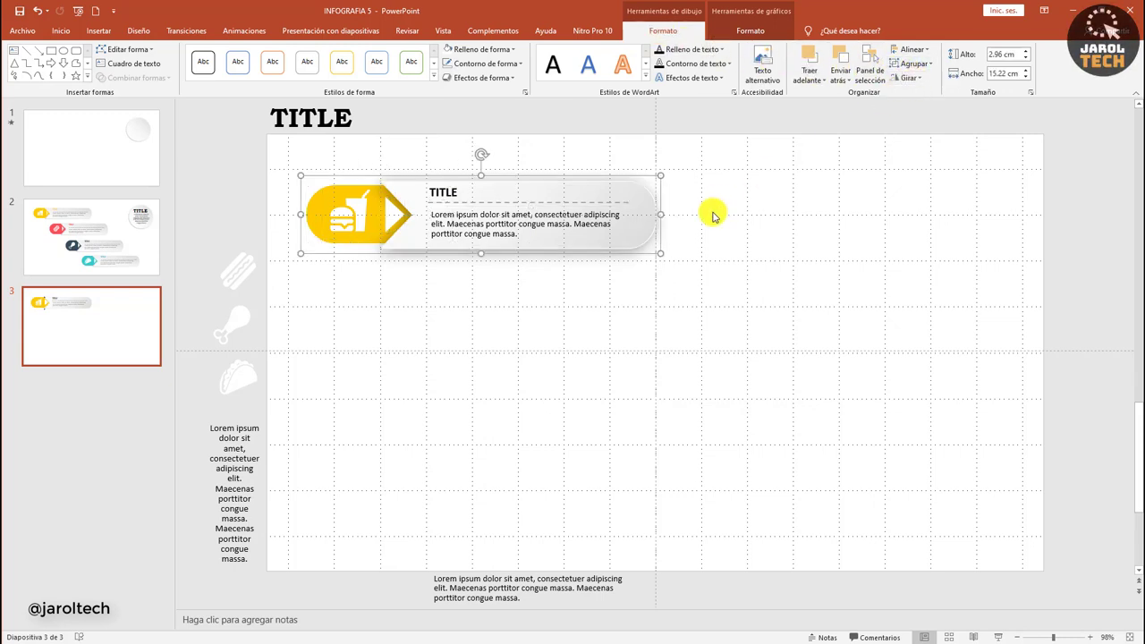
pyautogui.click(700, 235)
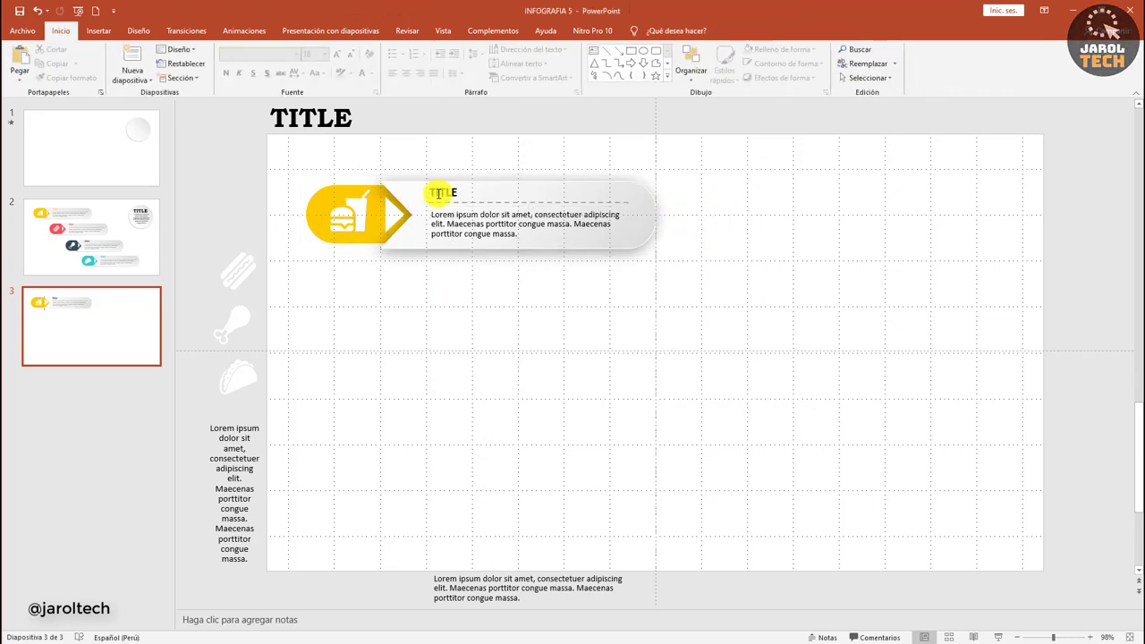
# Duplicate the banner group three times, each copy stepping down and to the right
pyautogui.click(433, 180)
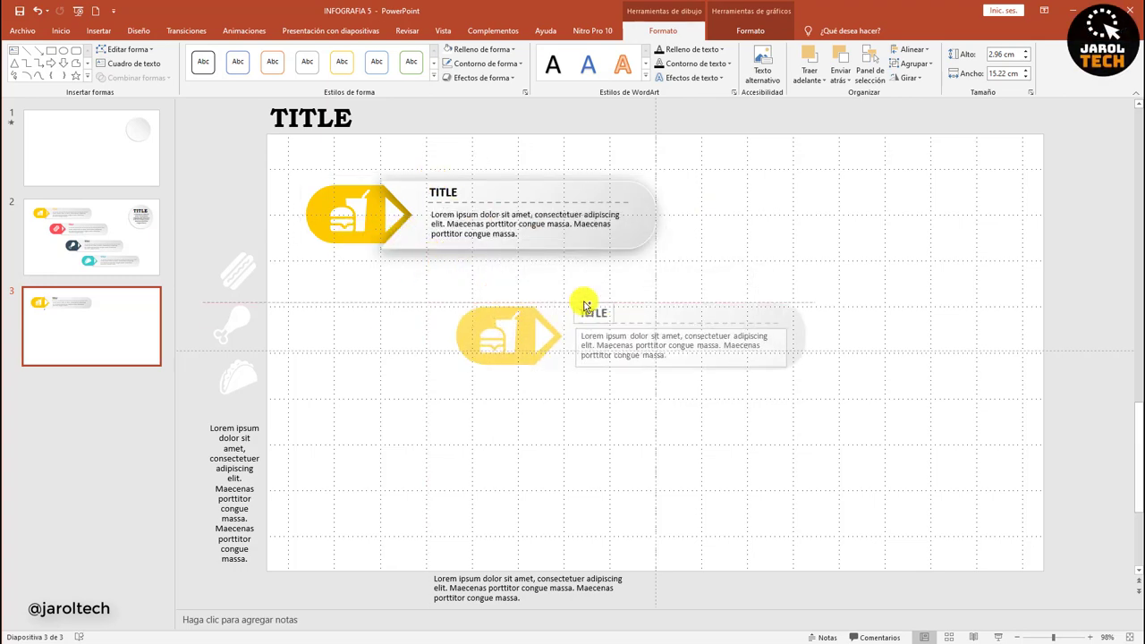
pyautogui.keyDown('ctrl'); pyautogui.moveTo(432, 179); pyautogui.dragTo(587, 306); pyautogui.keyUp('ctrl')
pyautogui.moveTo(730, 304)
pyautogui.mouseDown()
pyautogui.moveTo(670, 265)
pyautogui.moveTo(765, 360)
pyautogui.mouseUp()
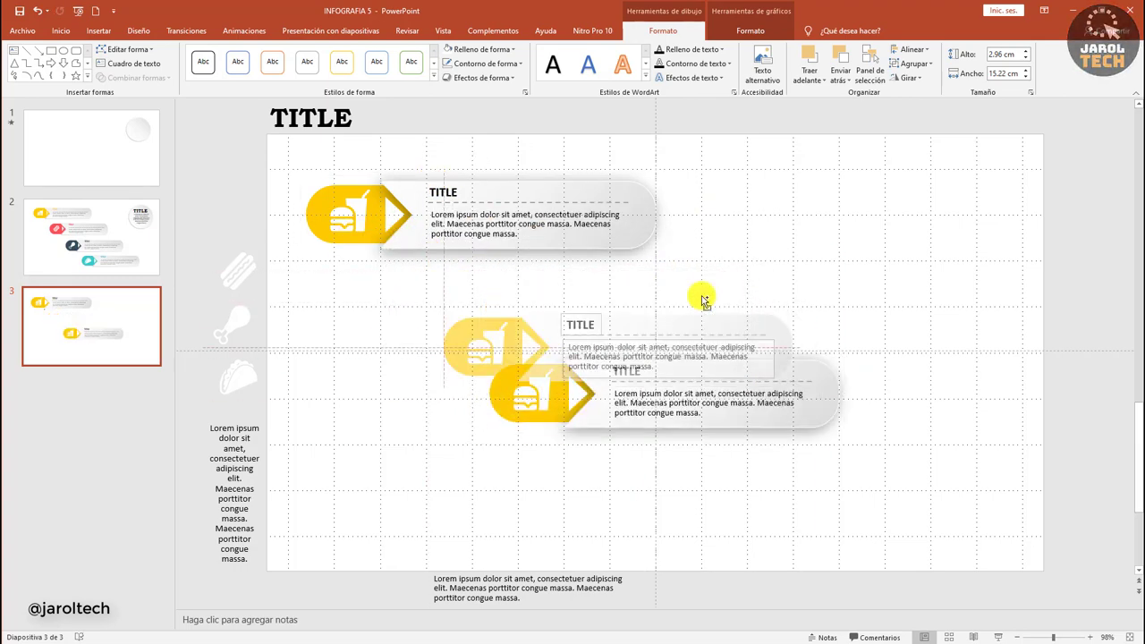
pyautogui.moveTo(673, 265); pyautogui.dragTo(672, 263)
pyautogui.moveTo(790, 353)
pyautogui.keyDown('ctrl'); pyautogui.mouseDown()
pyautogui.moveTo(879, 454)
pyautogui.moveTo(879, 445)
pyautogui.mouseUp(); pyautogui.keyUp('ctrl')
pyautogui.click(960, 424)
pyautogui.hotkey('ctrl', 'z')
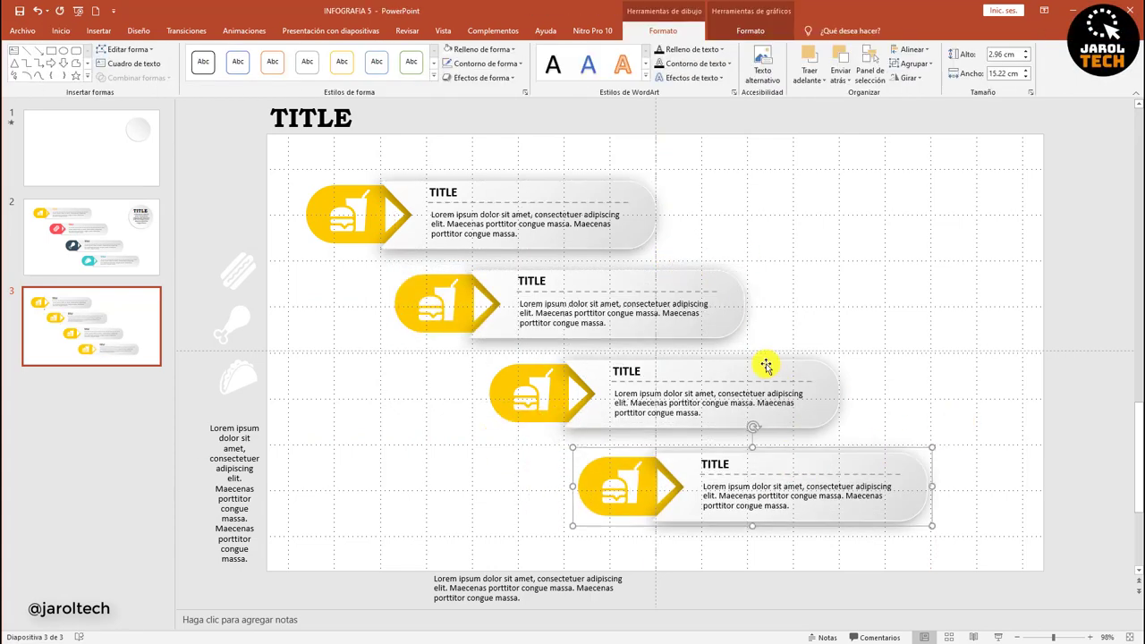
pyautogui.hotkey('ctrl', 'z')
pyautogui.press('Escape')
# Fill the second banner's icon shape red and the third banner's dark navy
pyautogui.click(412, 292)
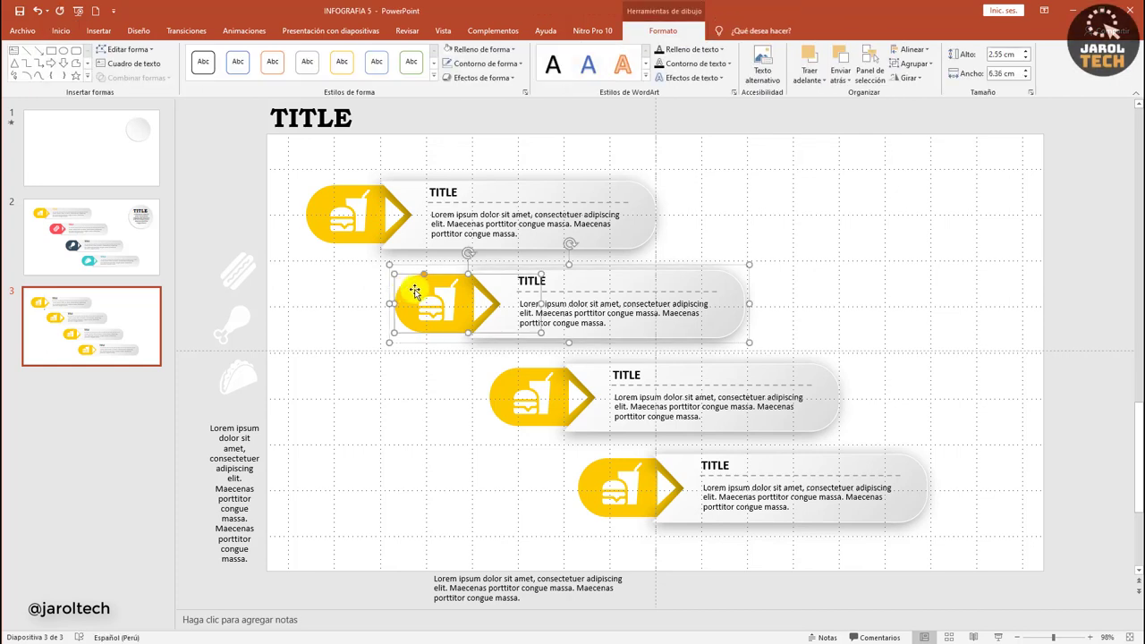
pyautogui.click(480, 51)
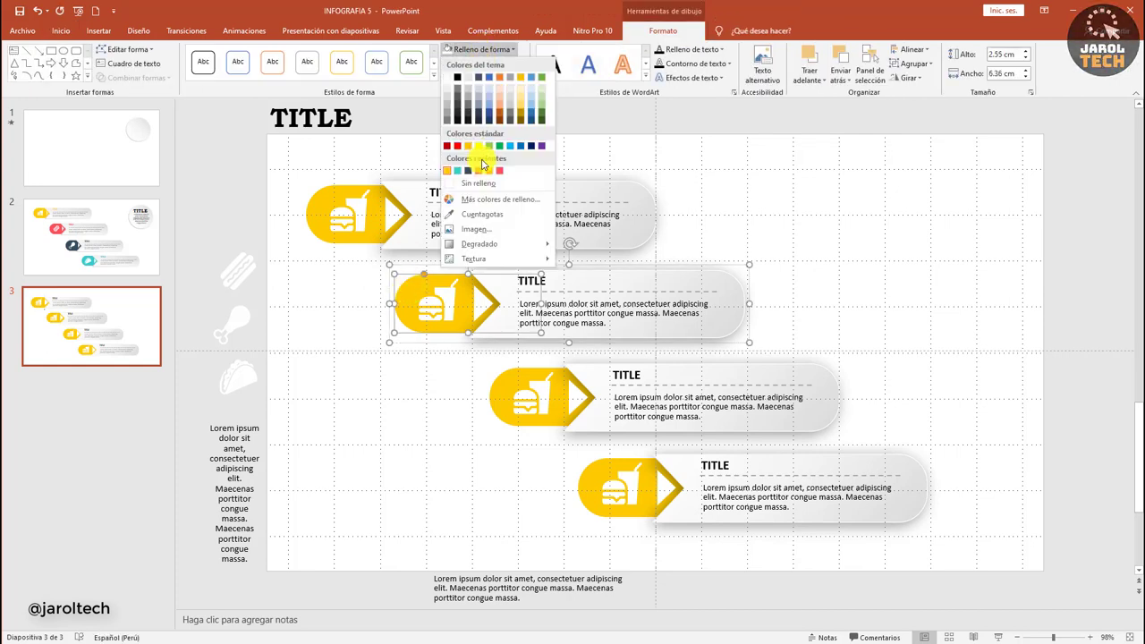
pyautogui.click(500, 170)
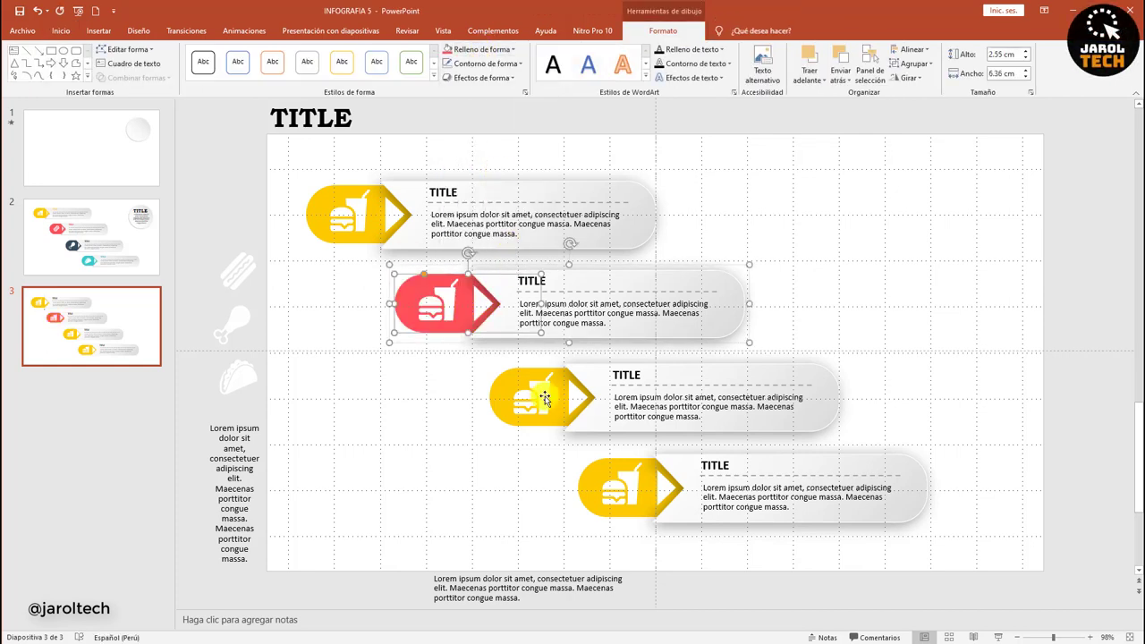
pyautogui.click(506, 384)
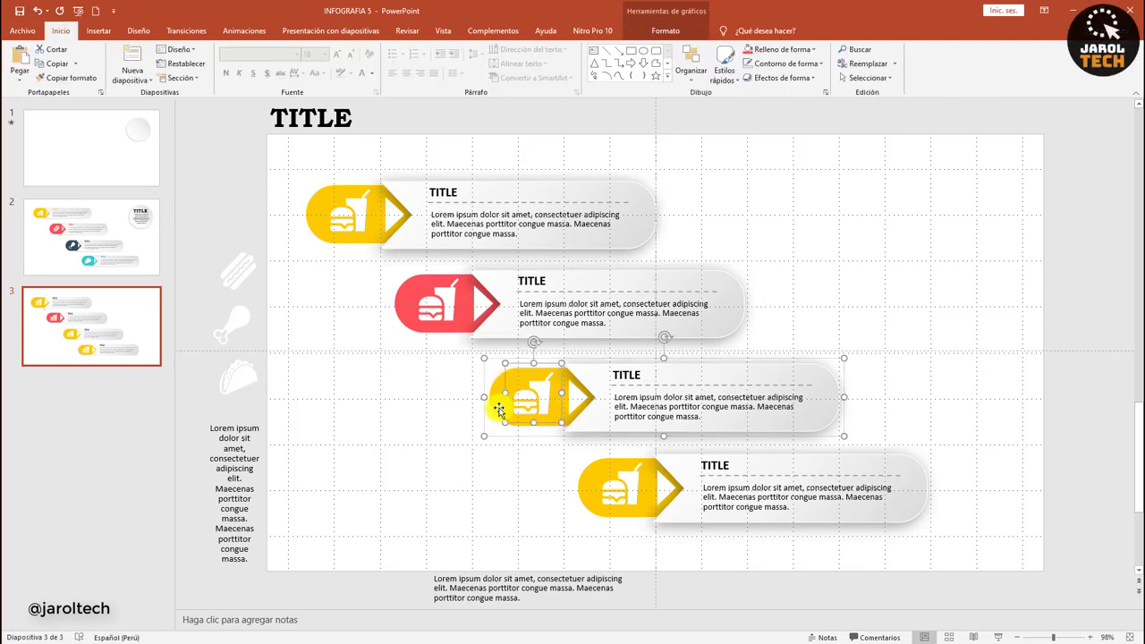
pyautogui.click(499, 409)
pyautogui.click(663, 30)
pyautogui.click(483, 49)
pyautogui.click(484, 77)
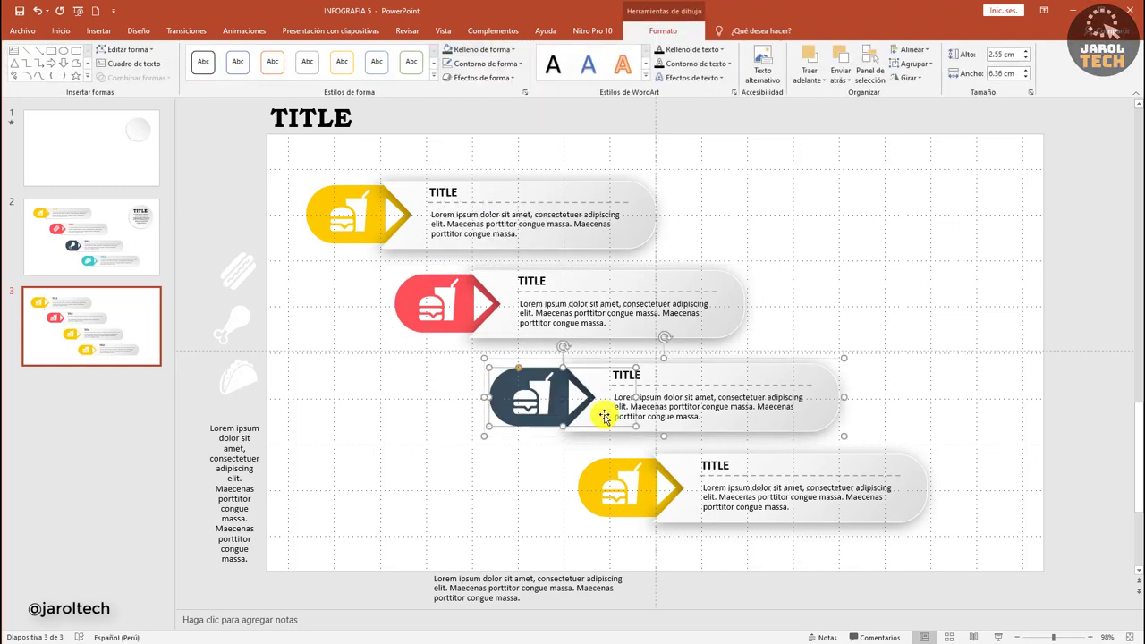
# Fill the fourth banner's icon shape teal
pyautogui.click(608, 474)
pyautogui.click(597, 478)
pyautogui.click(662, 31)
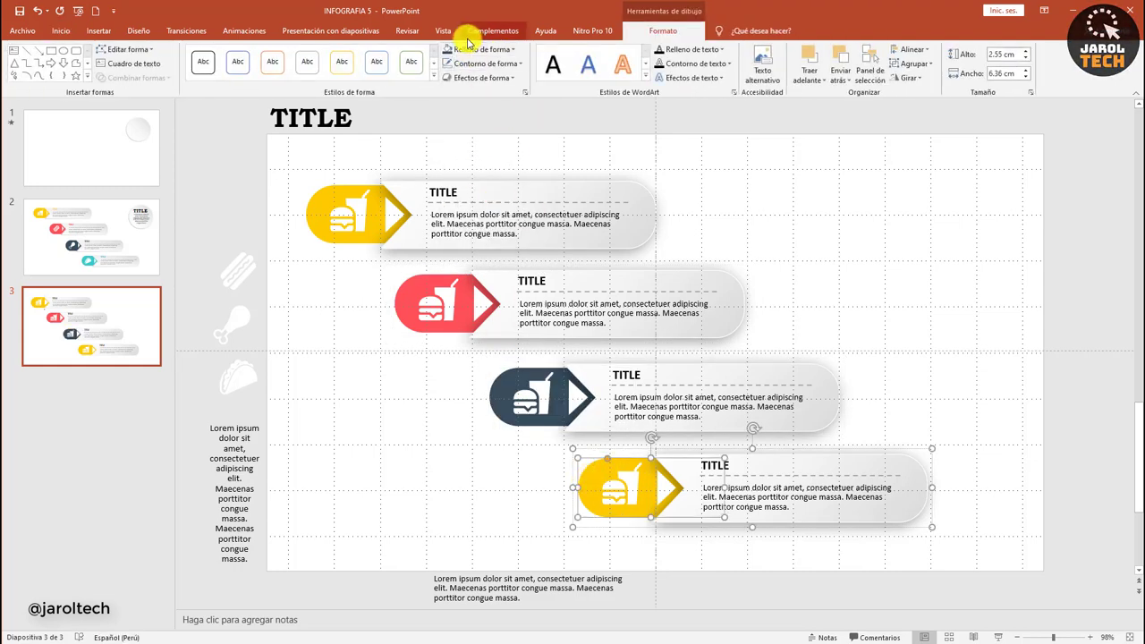
pyautogui.click(483, 49)
pyautogui.click(483, 172)
pyautogui.click(451, 191)
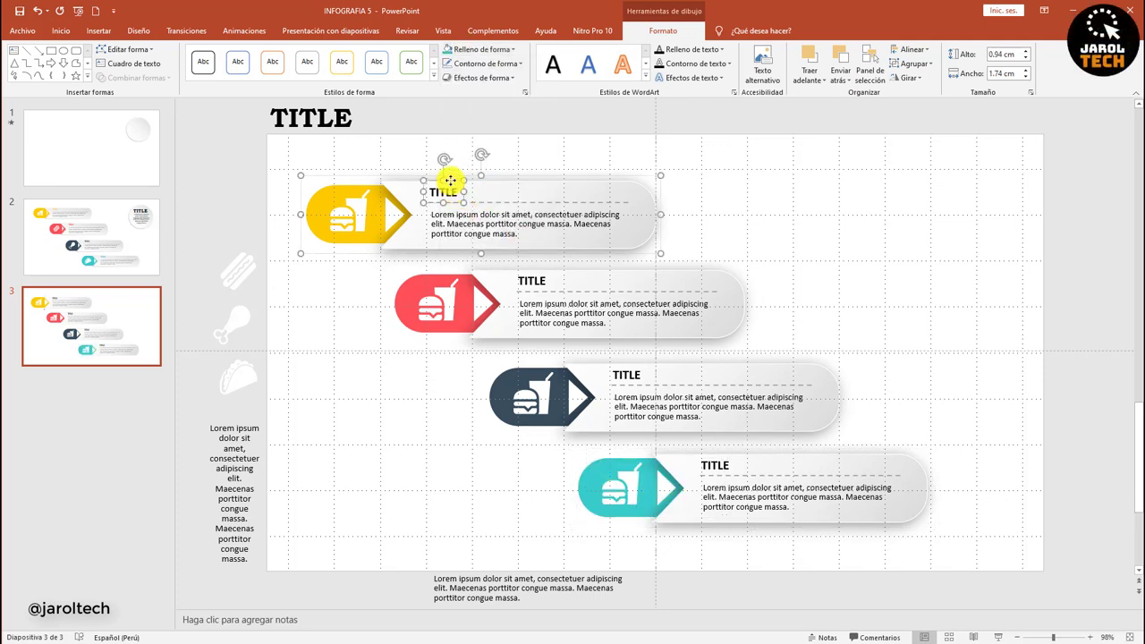
# Colour the first banner's TITLE text yellow and the second banner's red
pyautogui.click(721, 49)
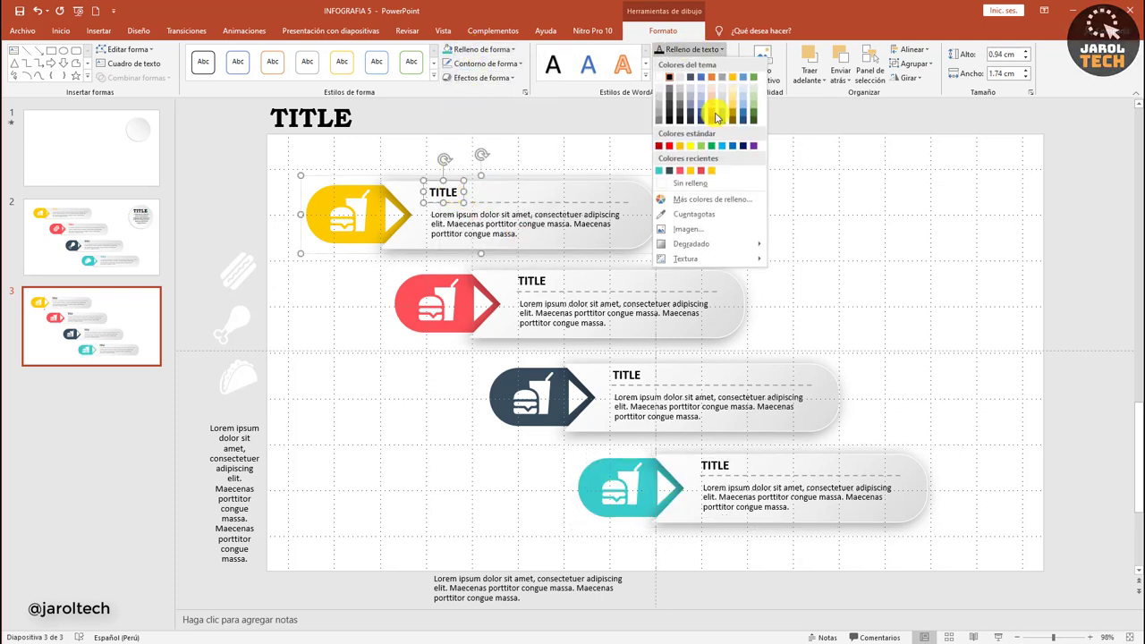
pyautogui.click(690, 176)
pyautogui.click(543, 275)
pyautogui.click(543, 274)
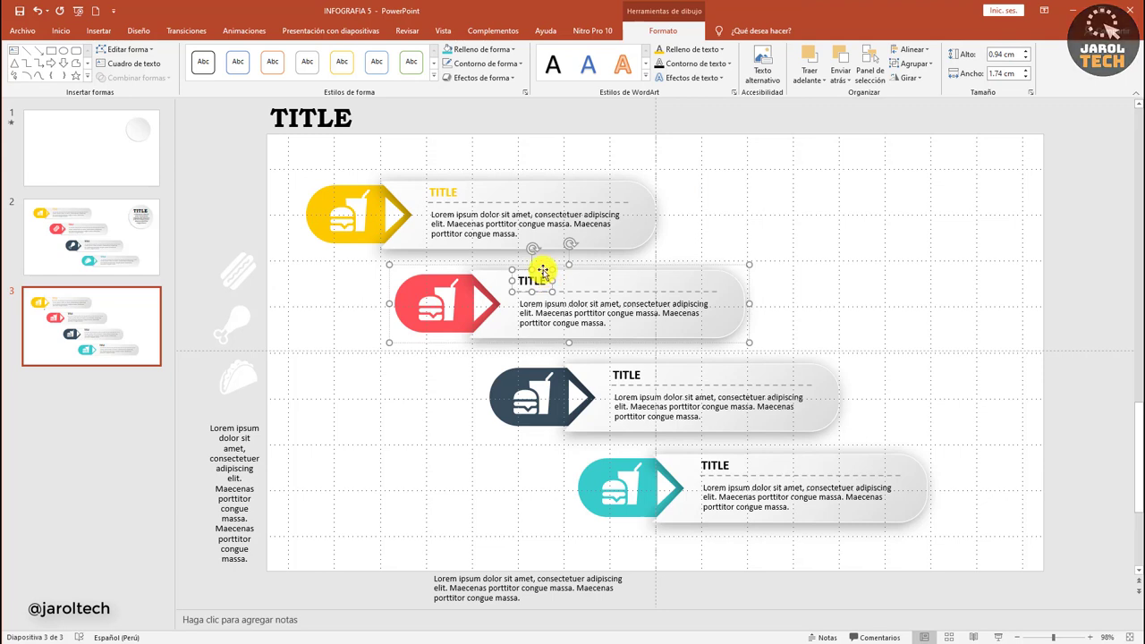
pyautogui.click(720, 49)
pyautogui.click(701, 176)
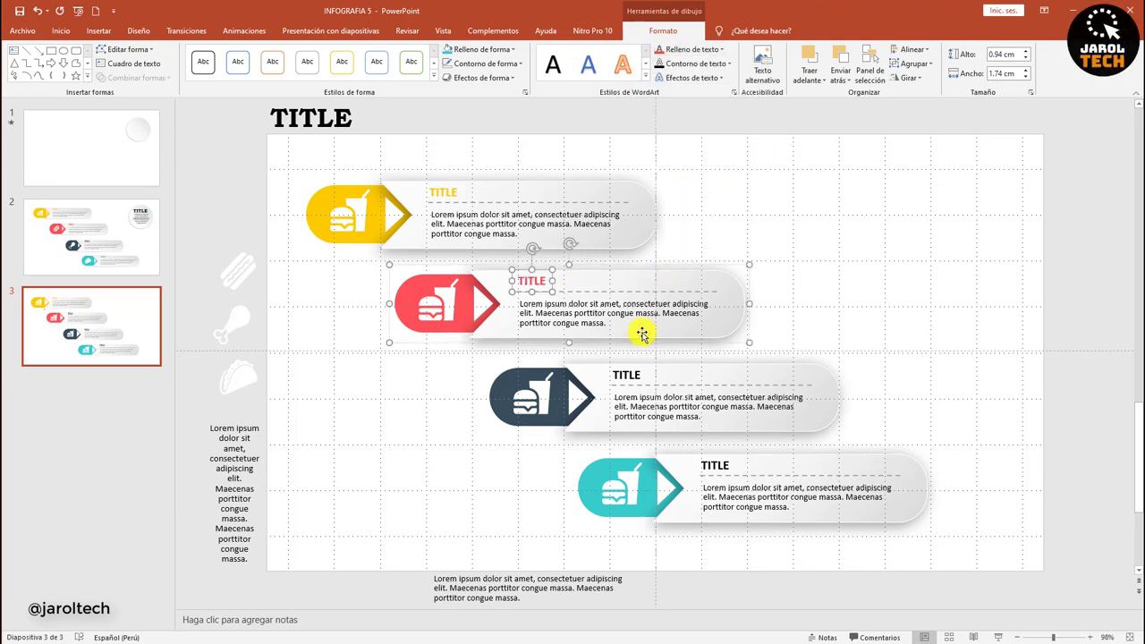
# Colour the third banner's TITLE text dark navy and the fourth banner's teal
pyautogui.click(632, 376)
pyautogui.click(629, 374)
pyautogui.click(720, 50)
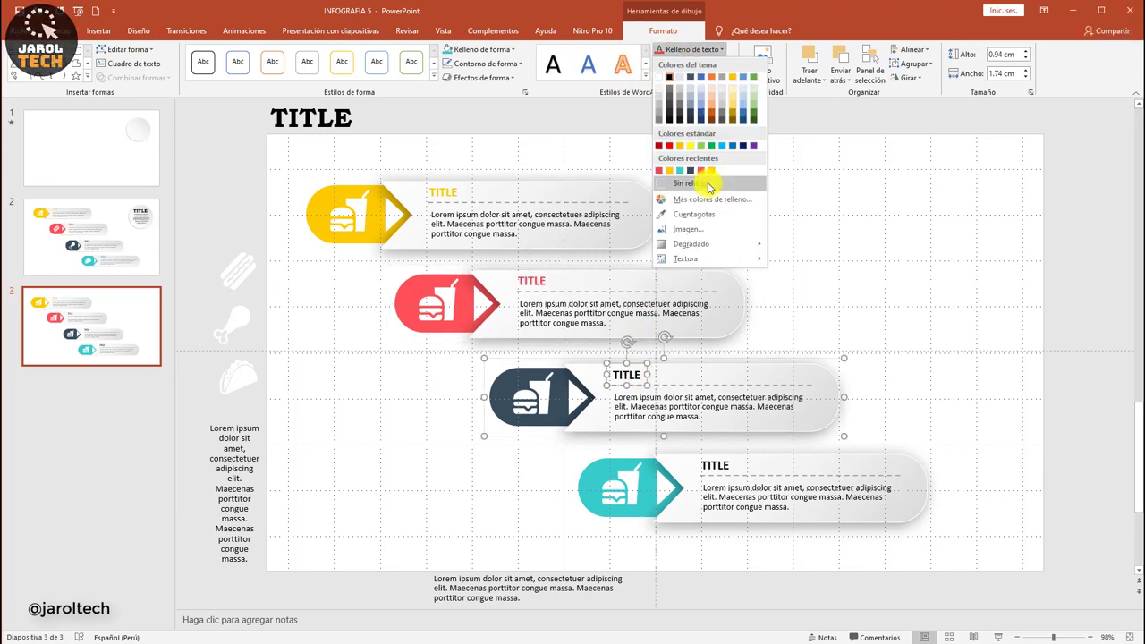
pyautogui.click(690, 170)
pyautogui.click(715, 465)
pyautogui.click(716, 464)
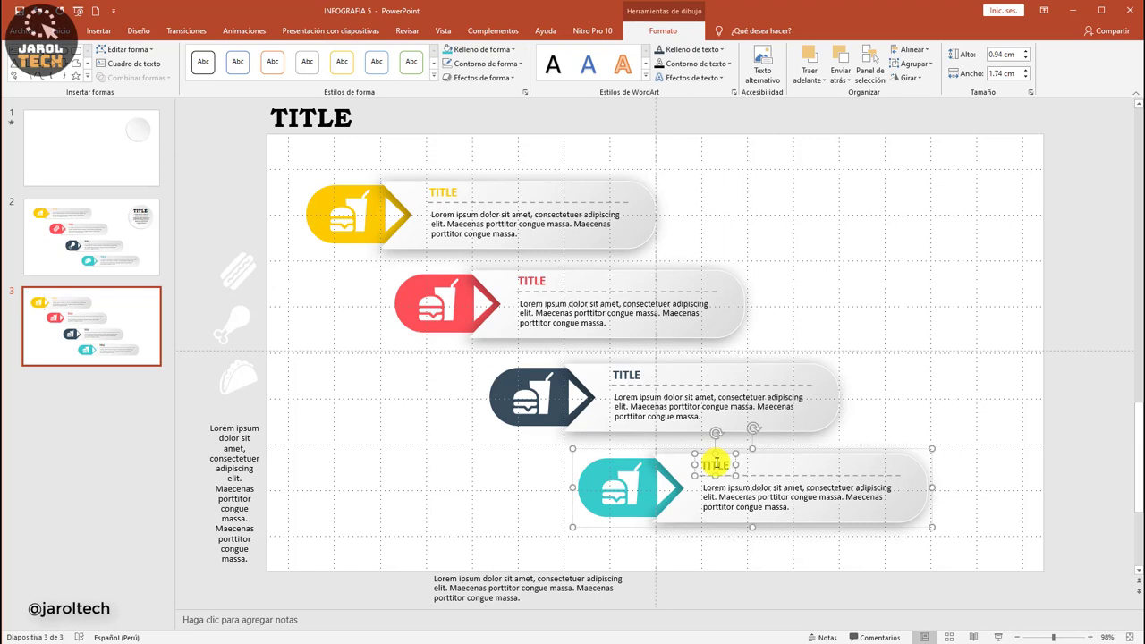
pyautogui.click(704, 50)
pyautogui.click(697, 171)
pyautogui.click(869, 214)
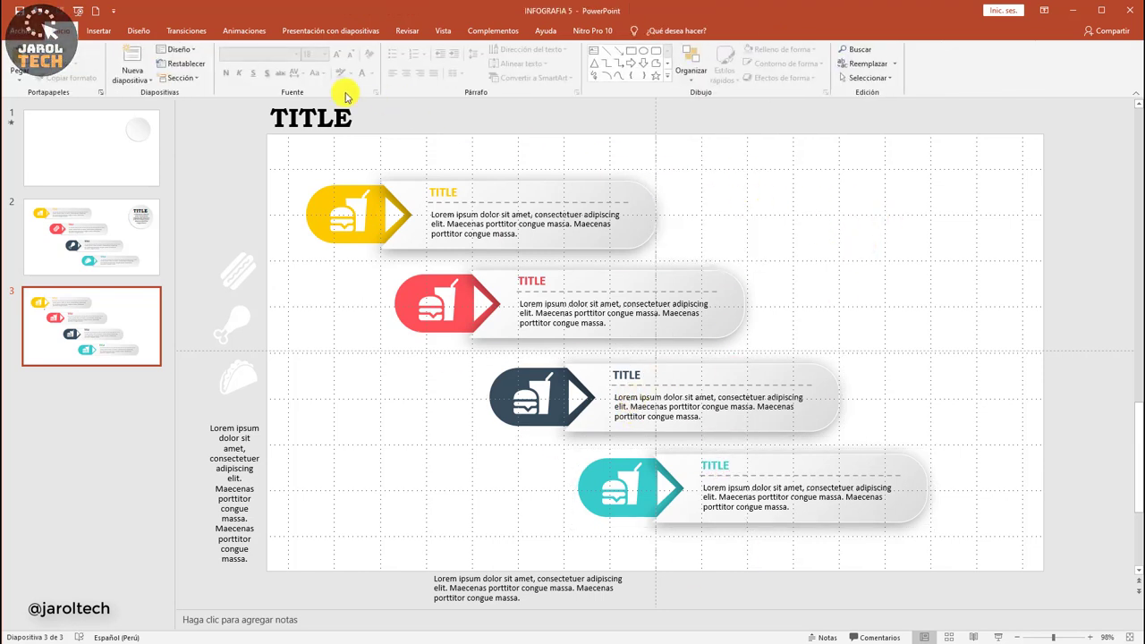
# Draw a flowchart-connector circle at the upper right and enlarge it to 6.04 × 6.04 cm
pyautogui.click(100, 30)
pyautogui.click(224, 63)
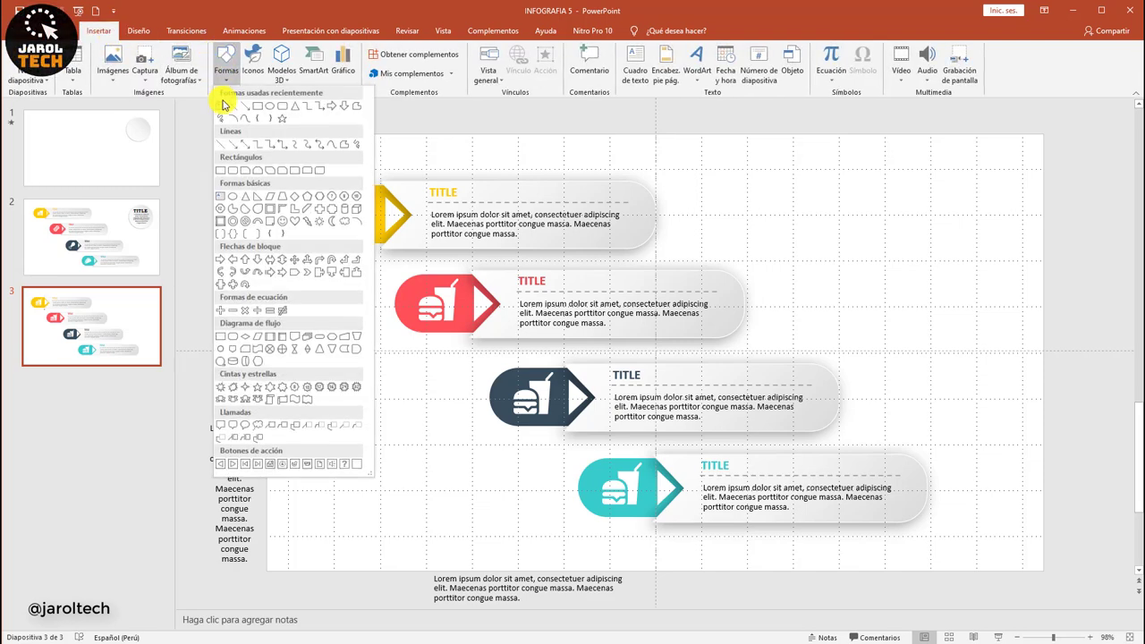
pyautogui.click(222, 352)
pyautogui.moveTo(828, 180)
pyautogui.mouseDown()
pyautogui.moveTo(949, 268)
pyautogui.moveTo(969, 233)
pyautogui.moveTo(954, 235)
pyautogui.mouseUp()
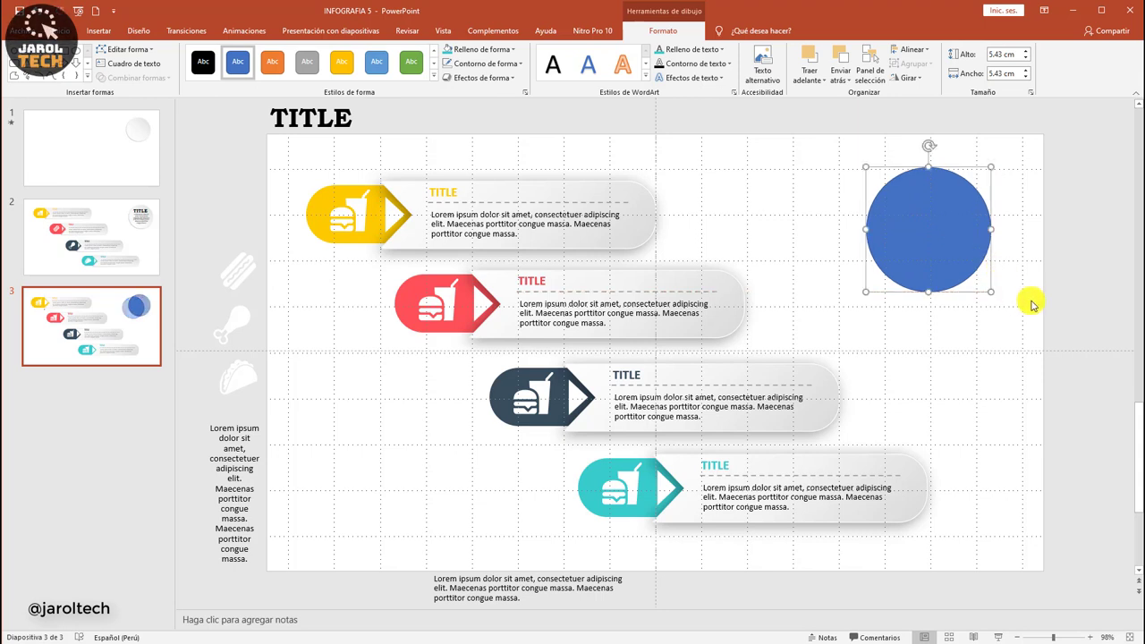
pyautogui.moveTo(860, 293); pyautogui.dragTo(851, 305)
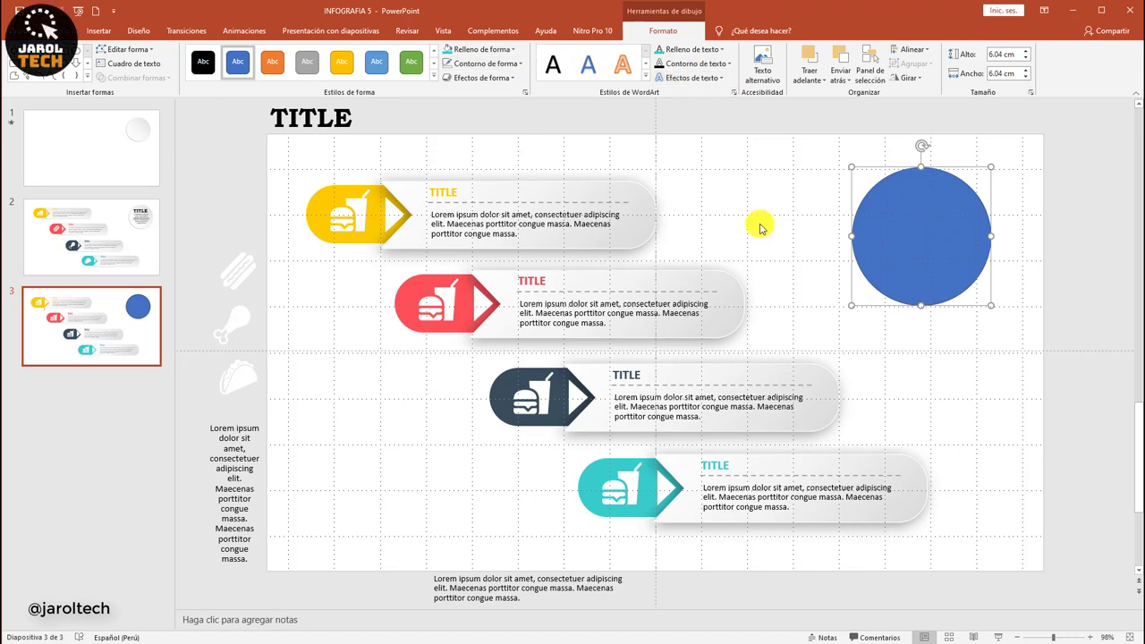
# Give the circle a gradient fill in Formato de forma
pyautogui.rightClick(914, 237)
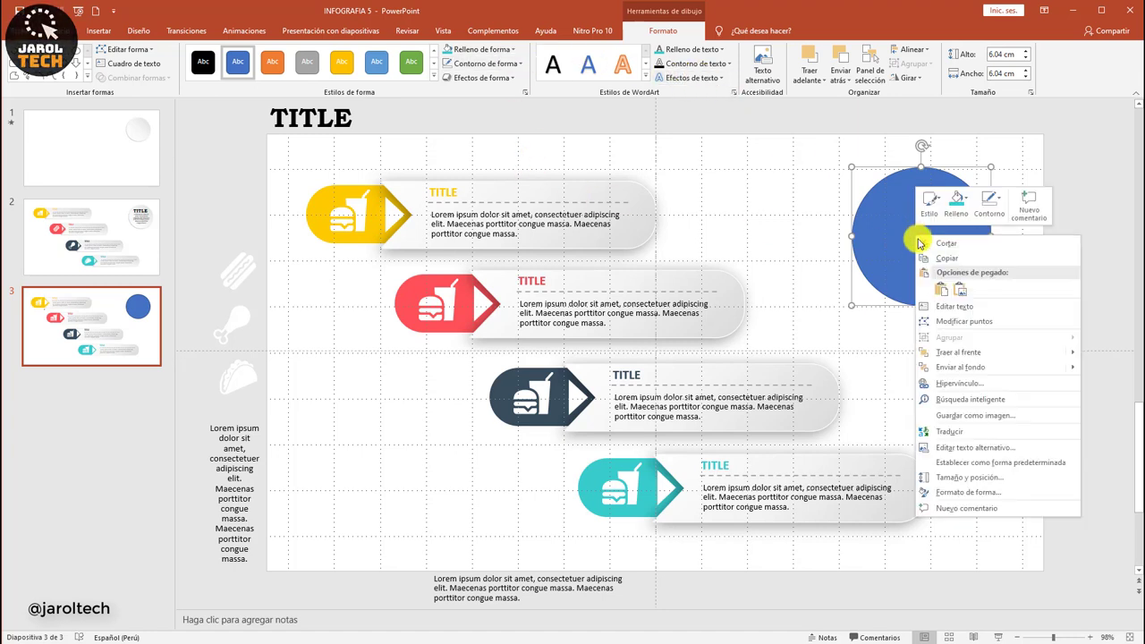
pyautogui.click(981, 490)
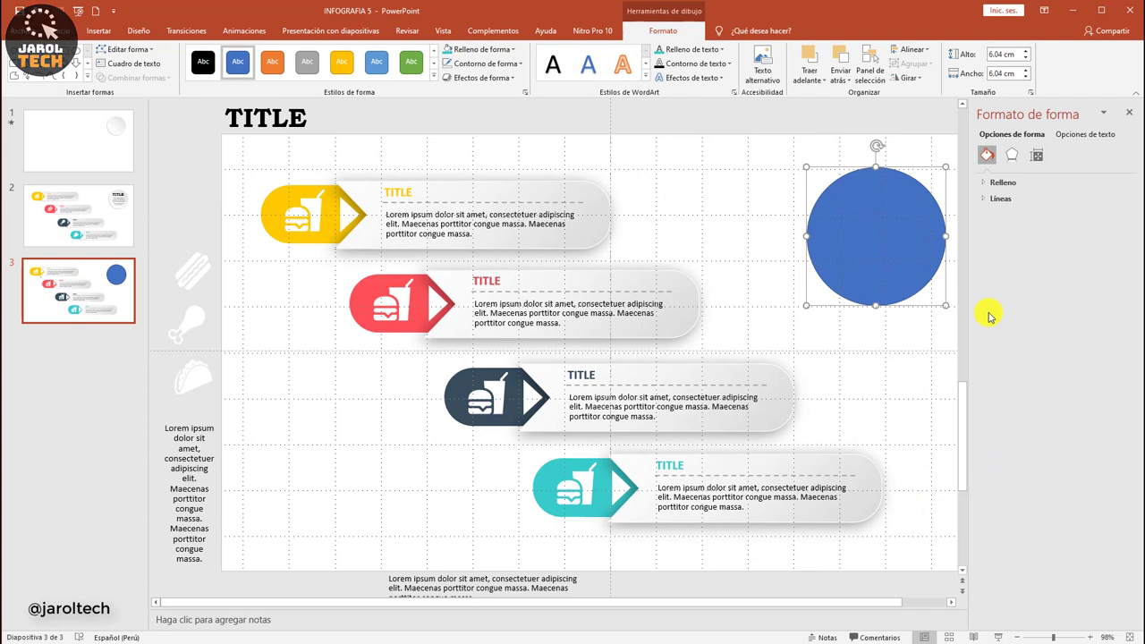
pyautogui.click(1000, 182)
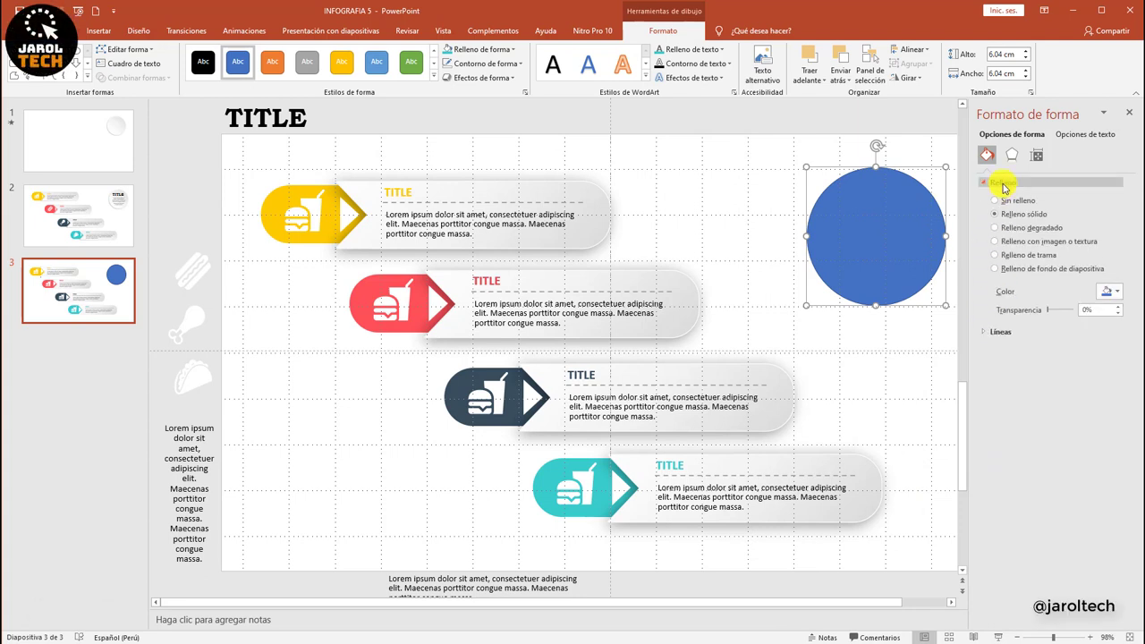
pyautogui.click(1032, 229)
pyautogui.write('315')
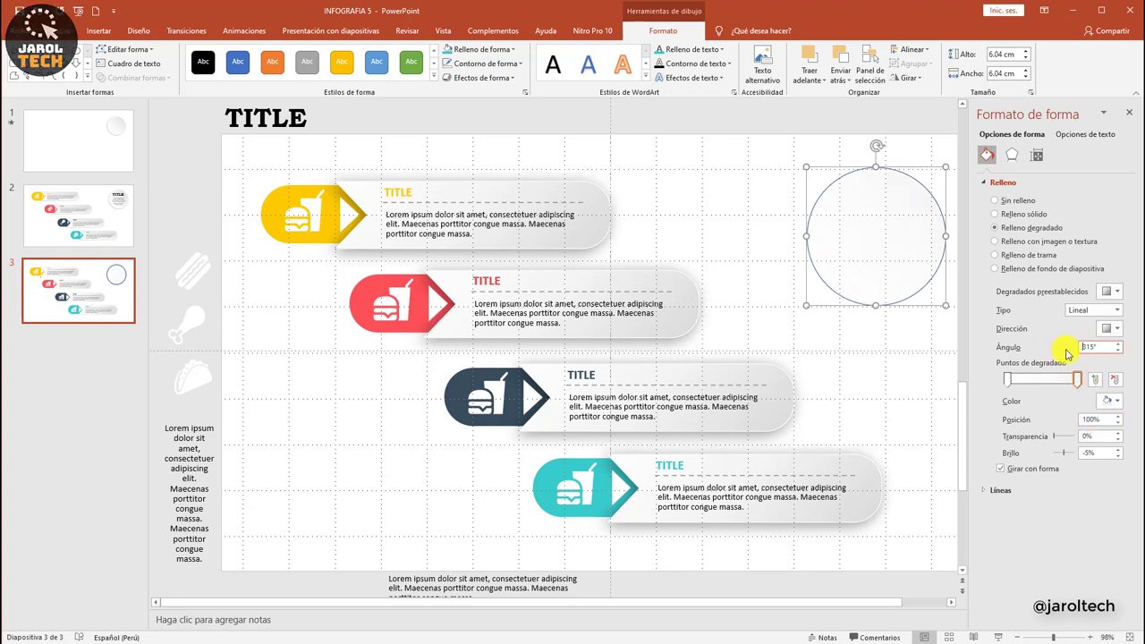
# Make the circle's outline a gradient line and set colours for both gradient stops
pyautogui.click(1008, 491)
pyautogui.click(1003, 183)
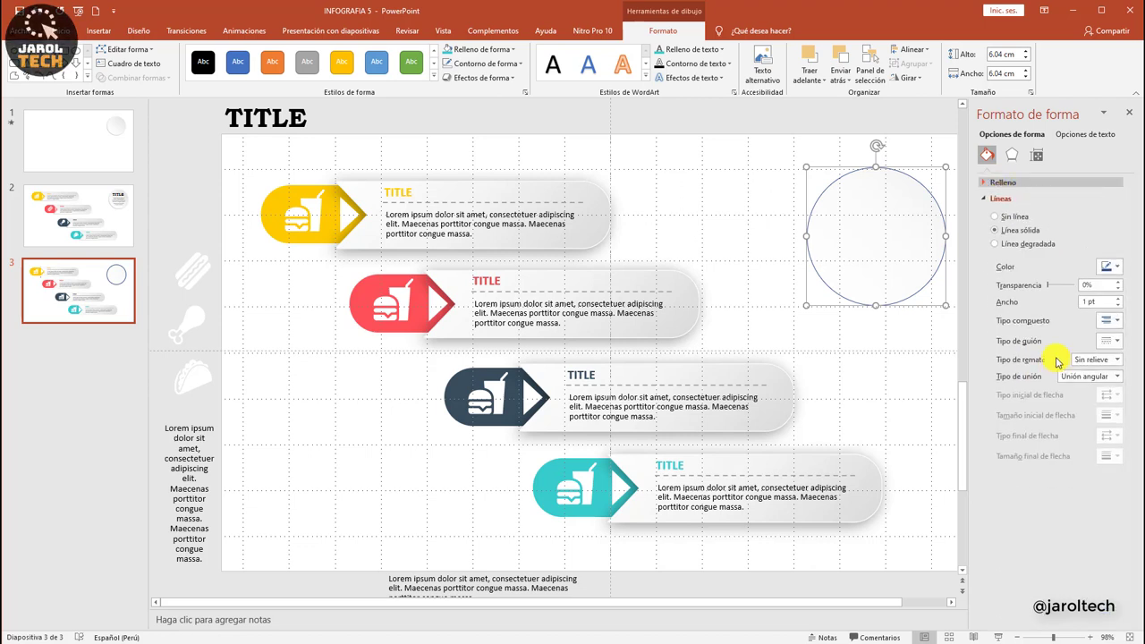
pyautogui.click(1029, 244)
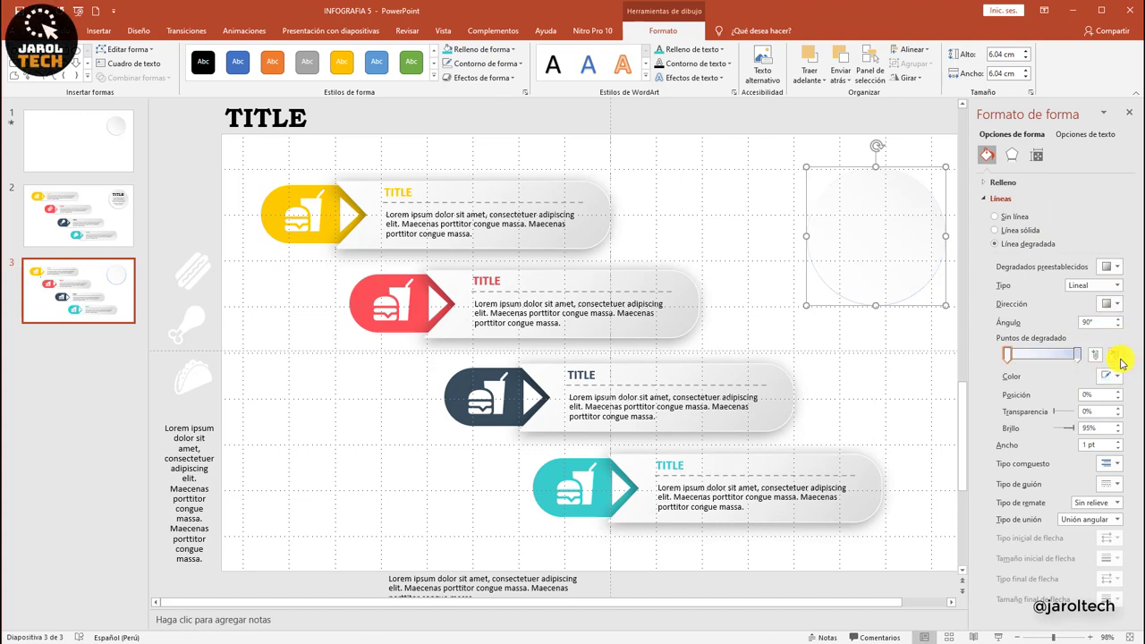
pyautogui.click(1109, 376)
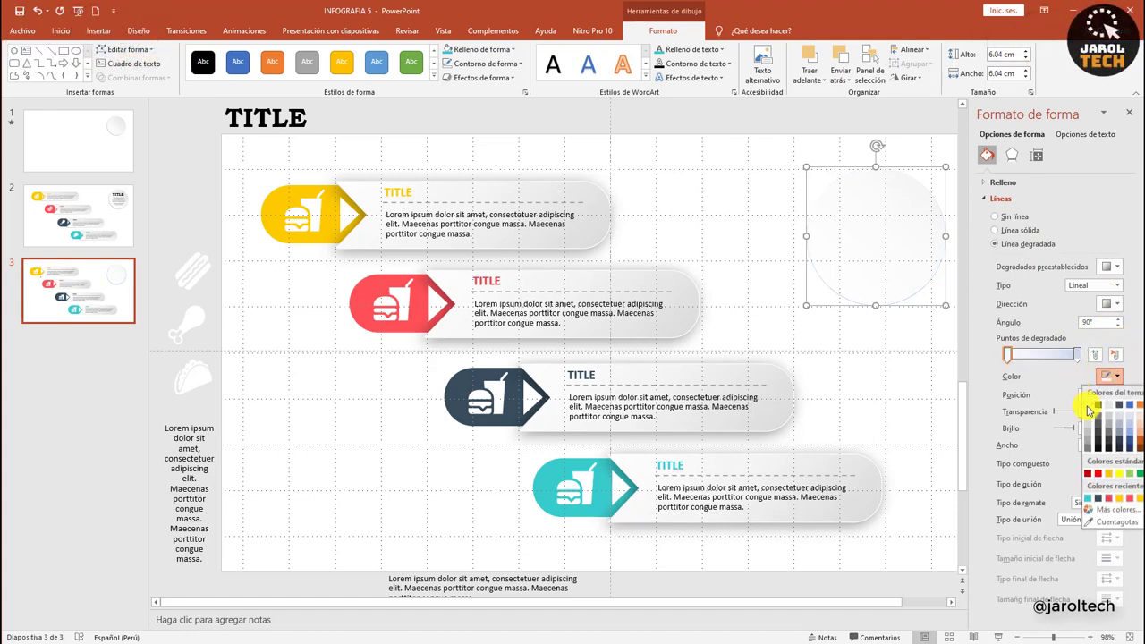
pyautogui.click(1091, 410)
pyautogui.click(1078, 355)
pyautogui.click(1109, 376)
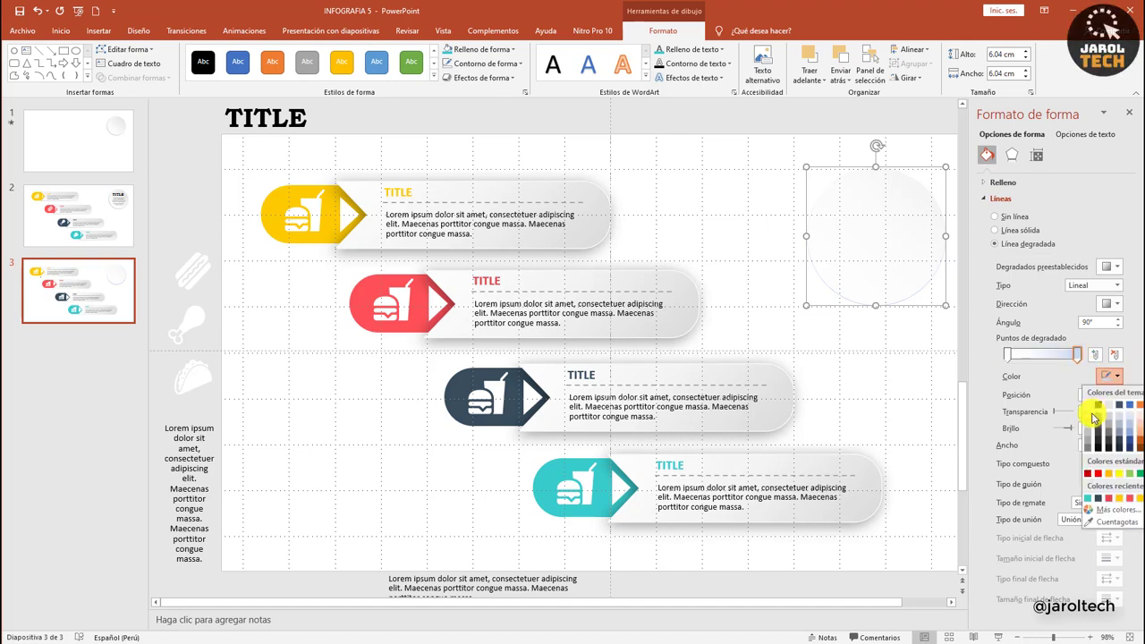
pyautogui.click(1091, 419)
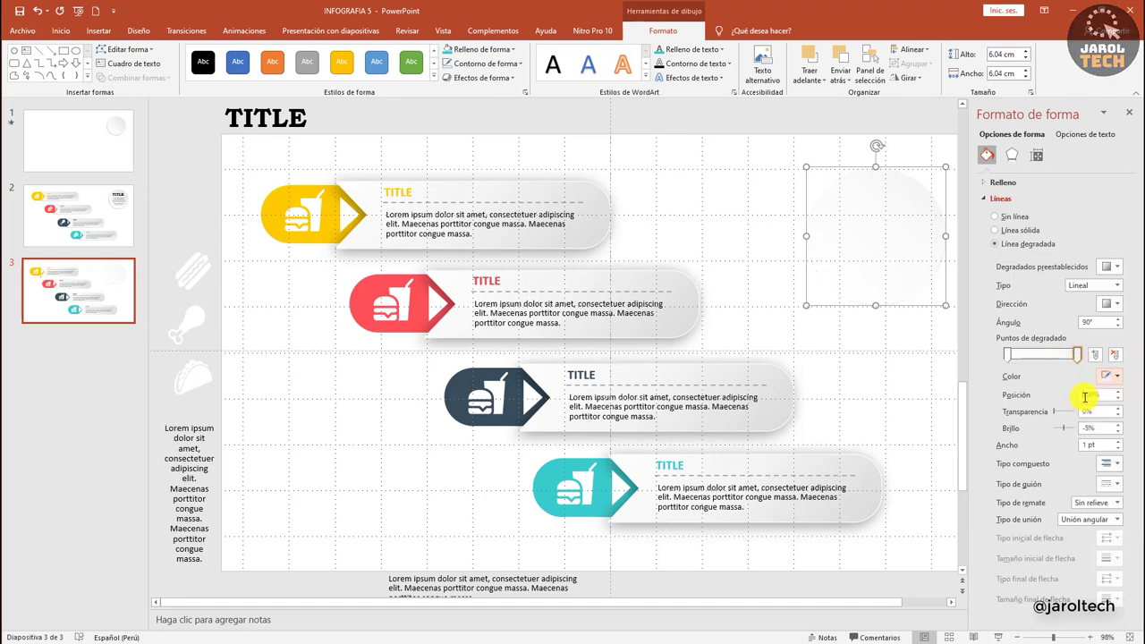
pyautogui.doubleClick(1090, 395)
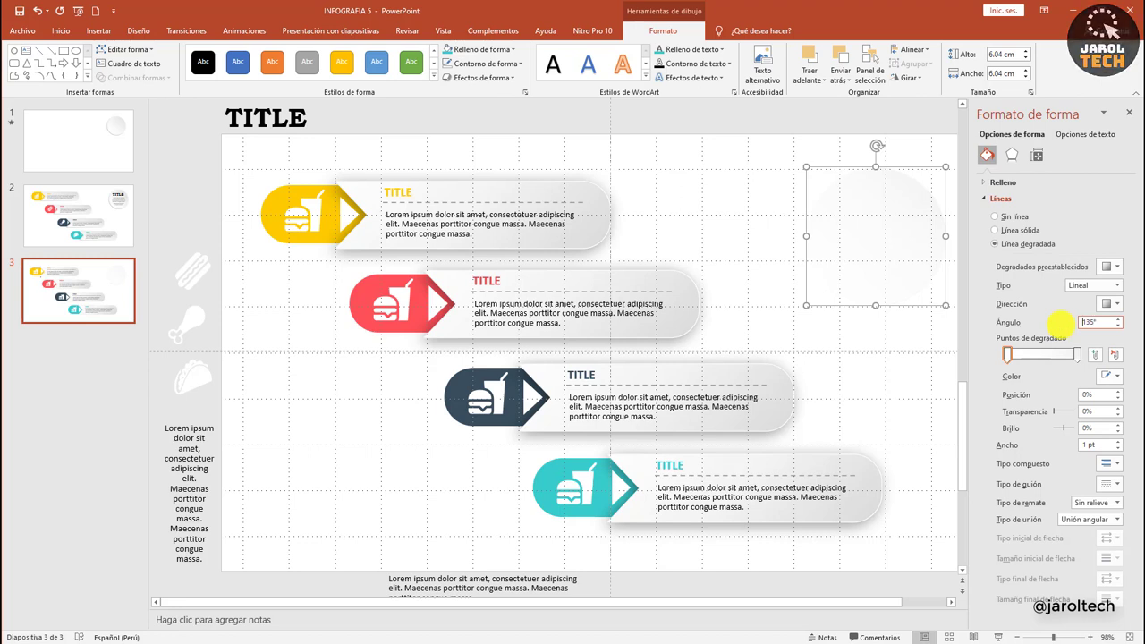
pyautogui.click(1006, 198)
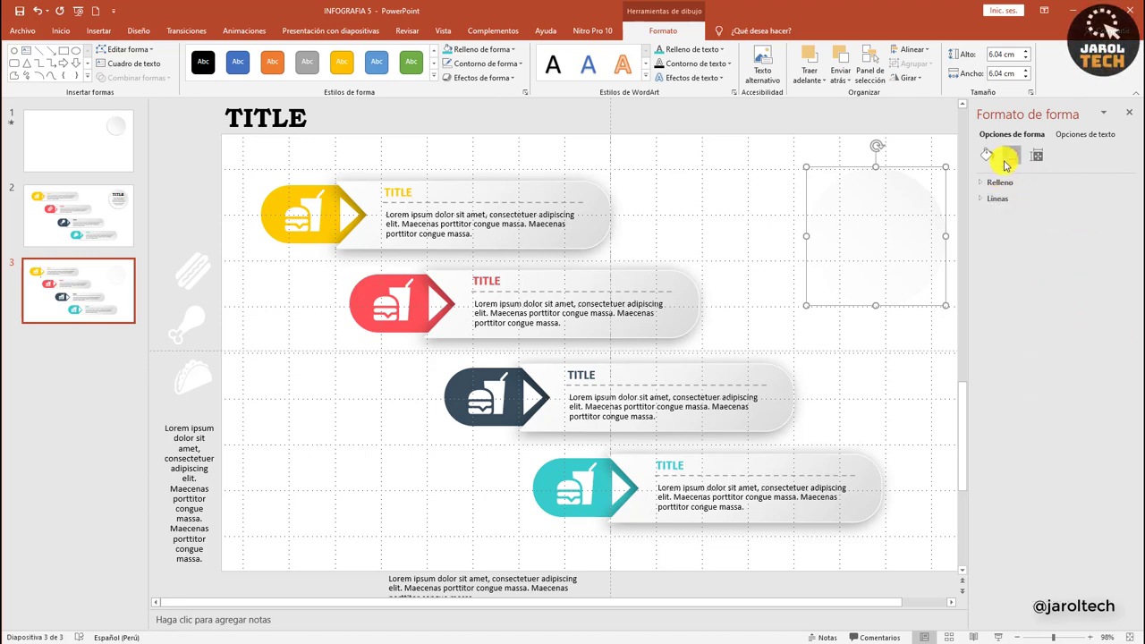
# Add a drop shadow to the circle with 60% transparency, 40 pt blur and 135° angle
pyautogui.click(1011, 155)
pyautogui.click(1022, 185)
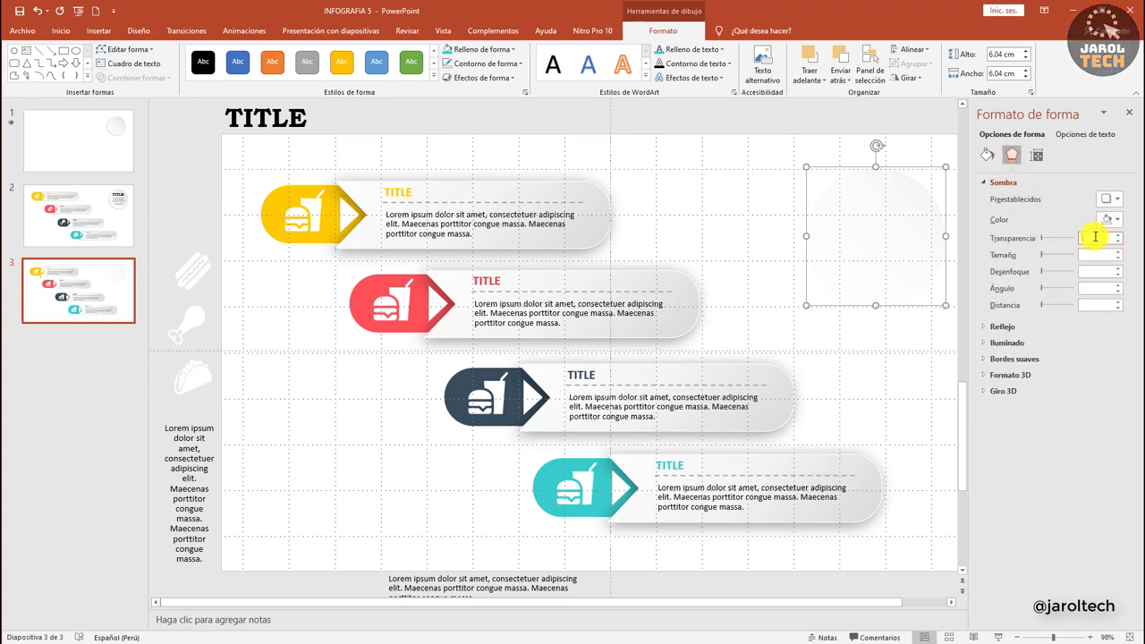
pyautogui.doubleClick(1094, 237)
pyautogui.write('60')
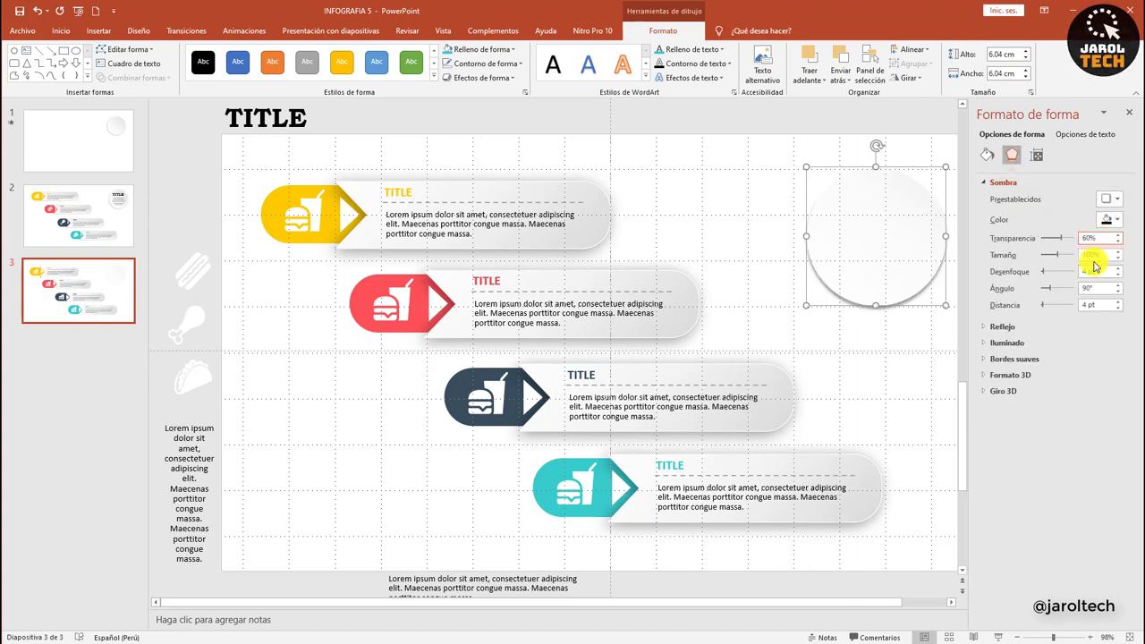
pyautogui.write('30')
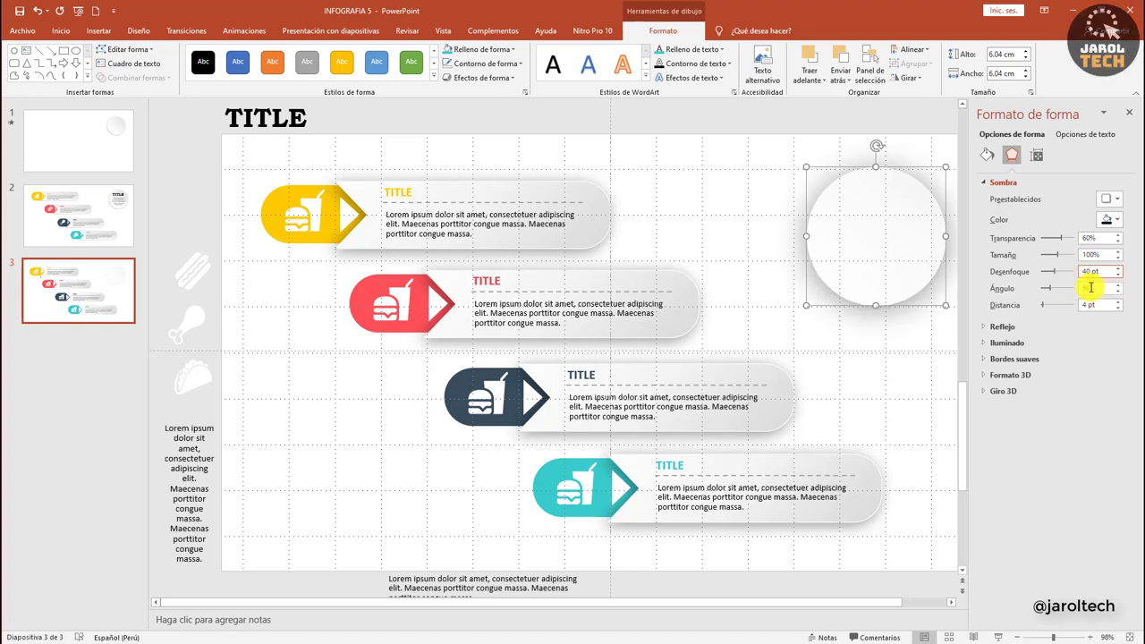
pyautogui.write('4')
pyautogui.write('135')
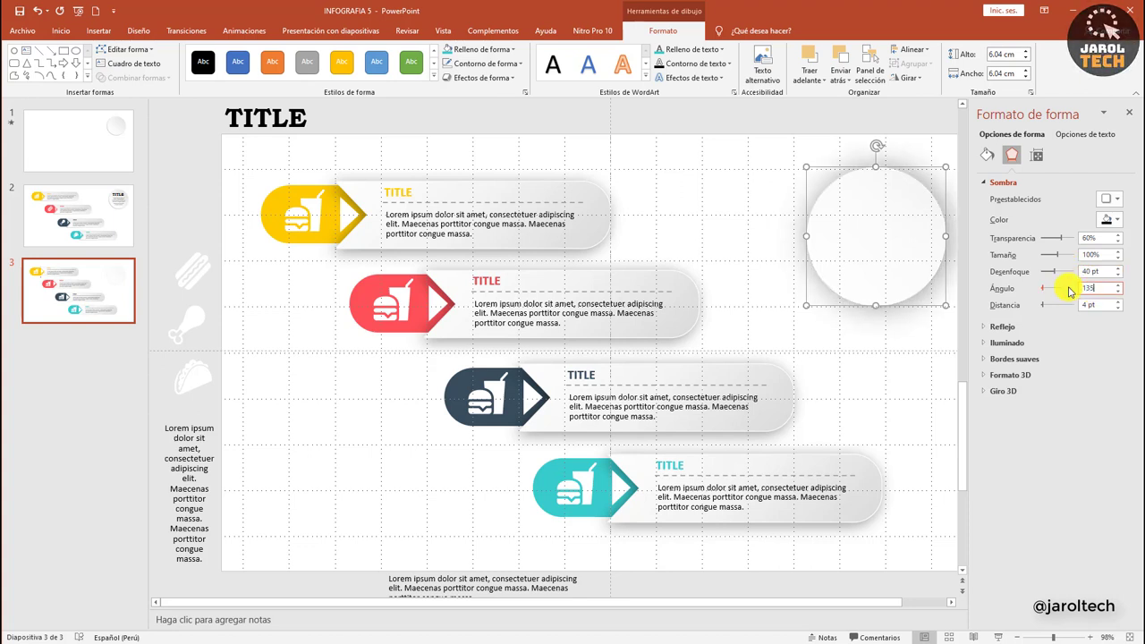
pyautogui.press('Return')
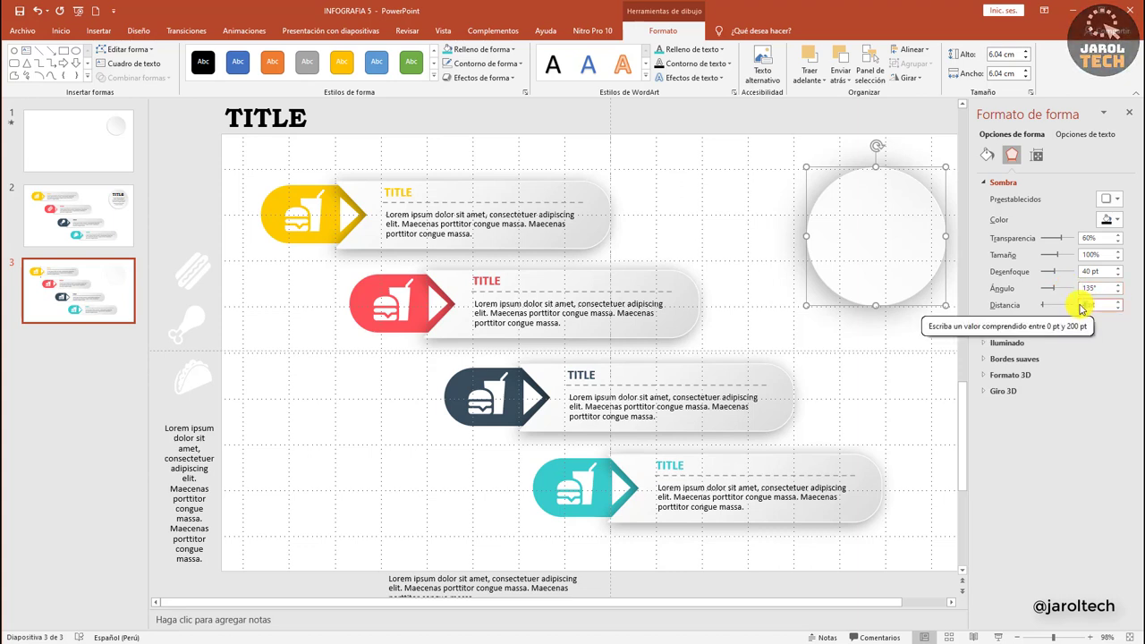
pyautogui.press('Return')
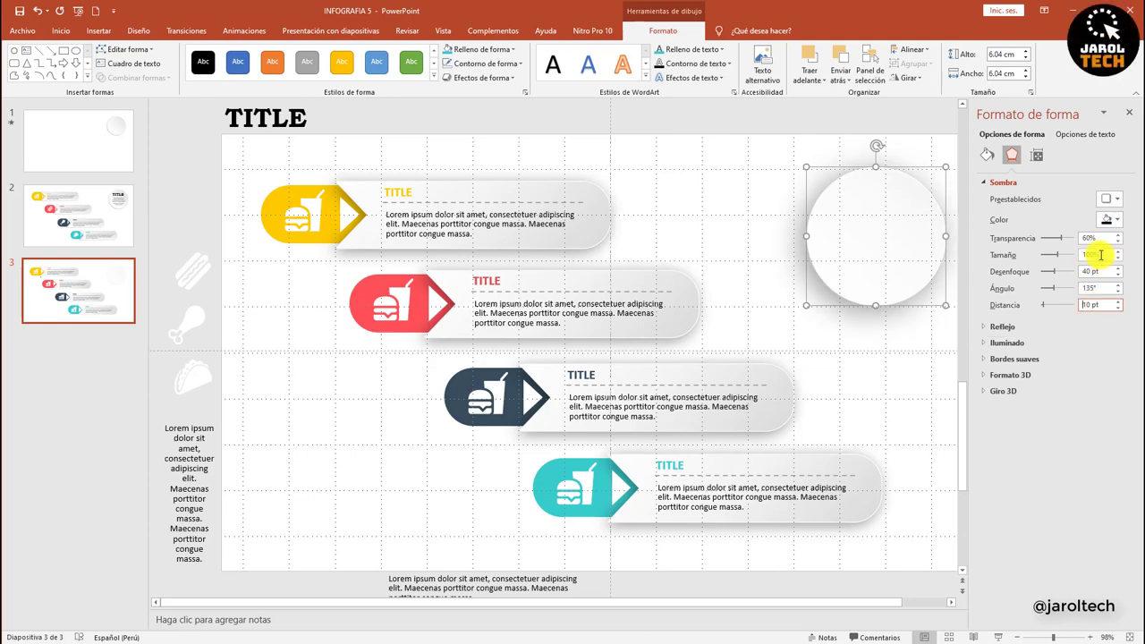
pyautogui.click(1128, 116)
pyautogui.click(1017, 251)
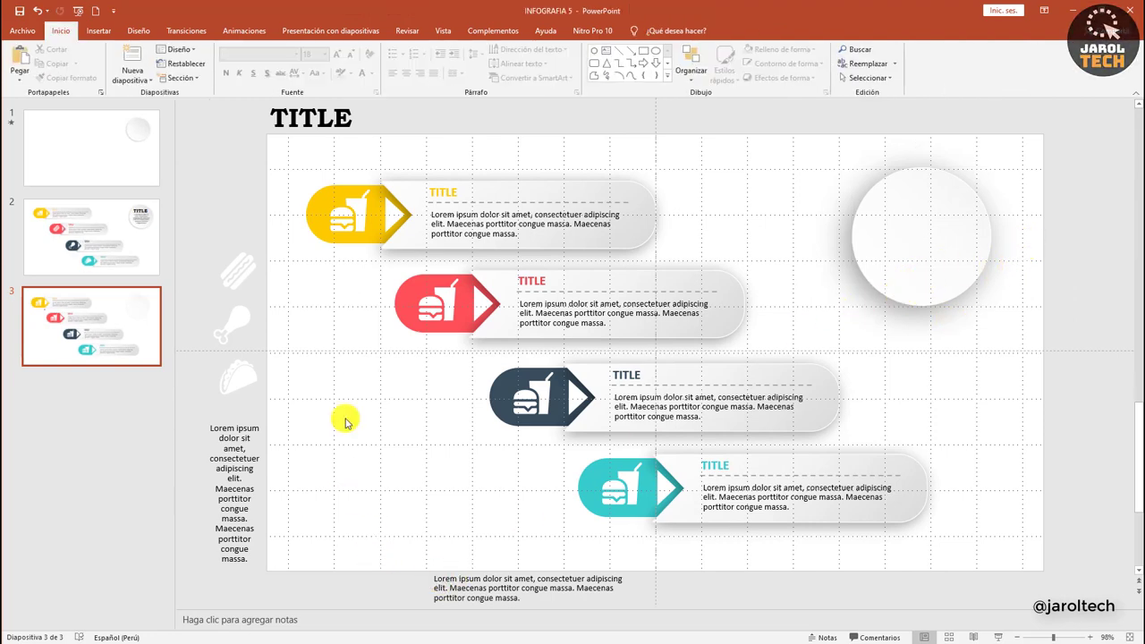
# Move the TITLE text box onto the circle, in front of it, near the top
pyautogui.moveTo(352, 115); pyautogui.dragTo(960, 197)
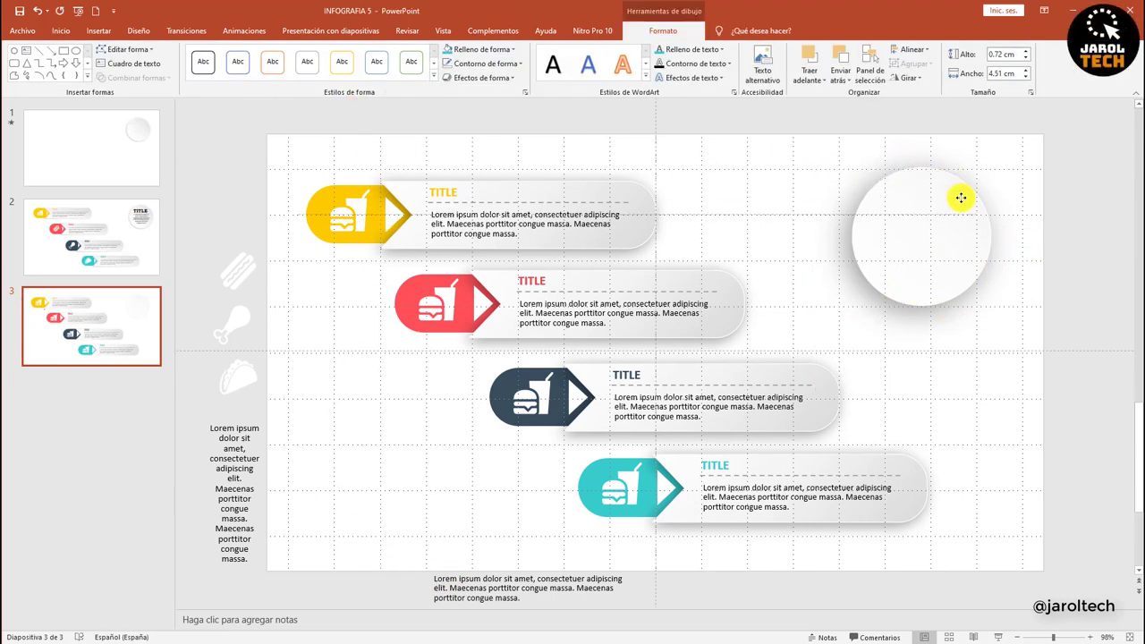
pyautogui.scroll(-1, 969, 211)
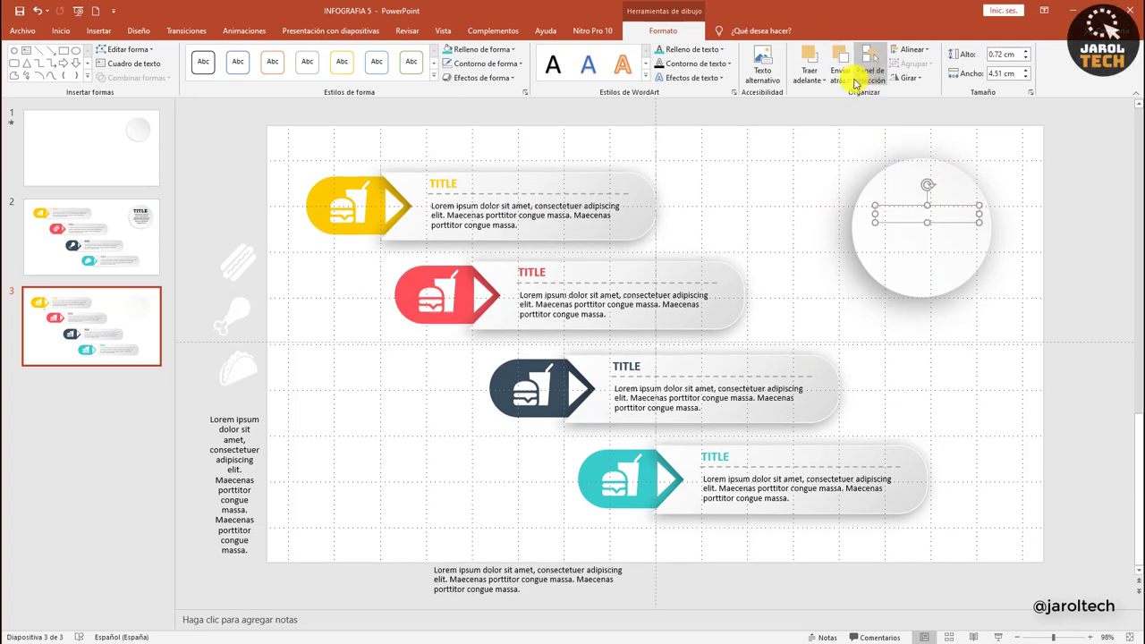
pyautogui.click(825, 84)
pyautogui.click(815, 110)
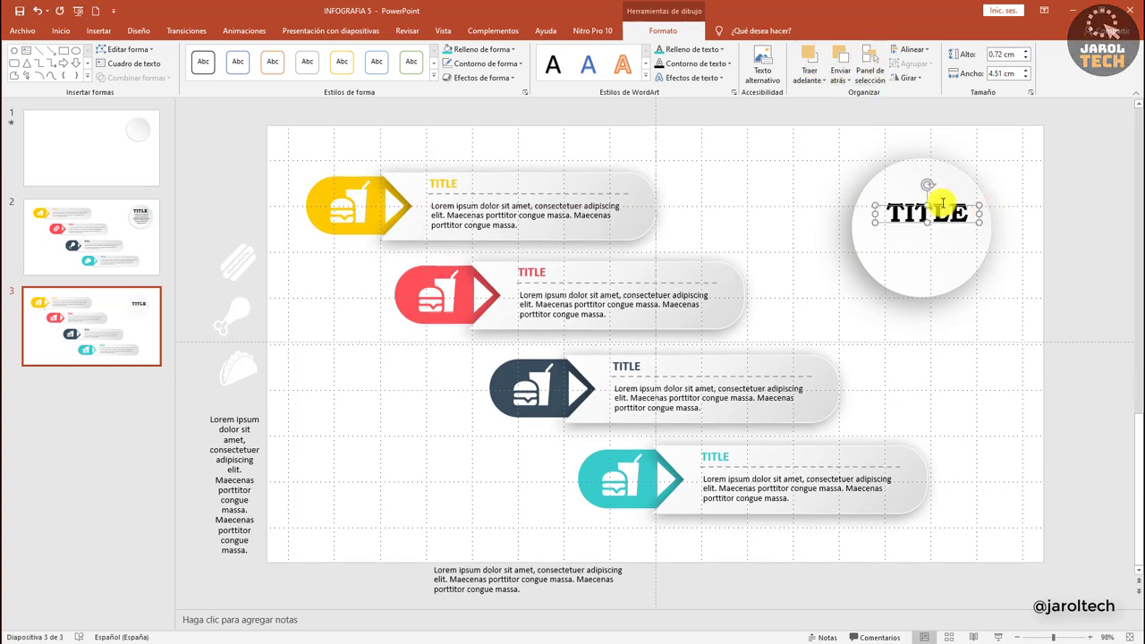
pyautogui.moveTo(947, 207); pyautogui.dragTo(944, 192)
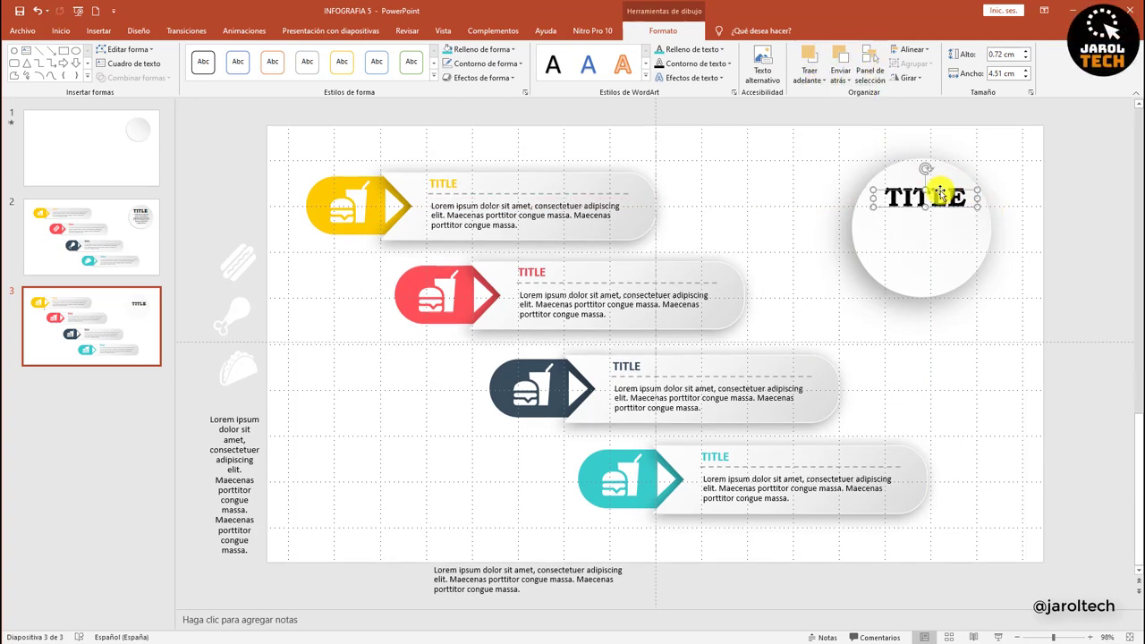
# Place the left Lorem ipsum paragraph in front of the circle under TITLE, widened and aligned
pyautogui.click(241, 412)
pyautogui.moveTo(218, 413); pyautogui.dragTo(906, 222)
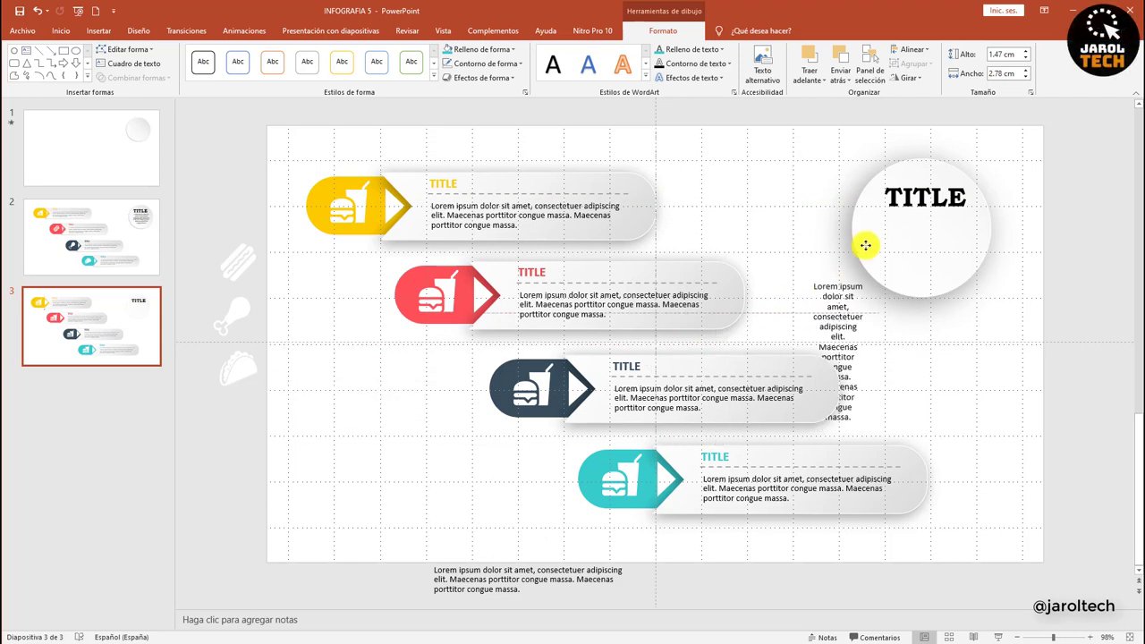
pyautogui.click(810, 79)
pyautogui.click(831, 106)
pyautogui.moveTo(963, 248)
pyautogui.mouseDown()
pyautogui.moveTo(1010, 247)
pyautogui.moveTo(943, 204)
pyautogui.mouseUp()
pyautogui.hotkey('ctrl', 'z')
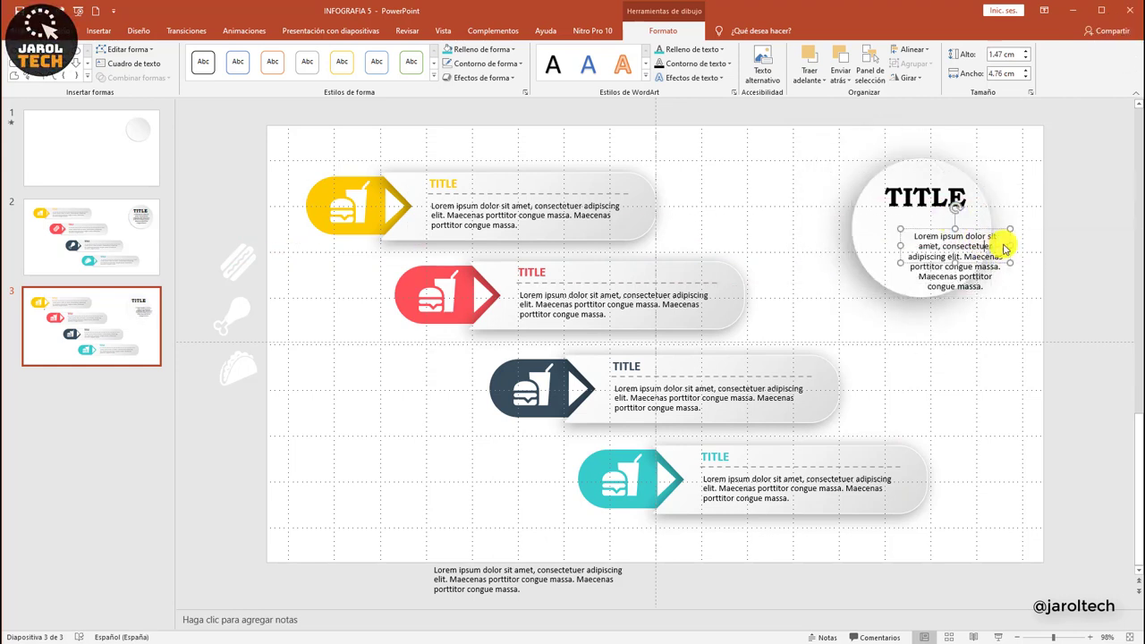
pyautogui.moveTo(990, 233); pyautogui.dragTo(928, 235)
pyautogui.click(1003, 247)
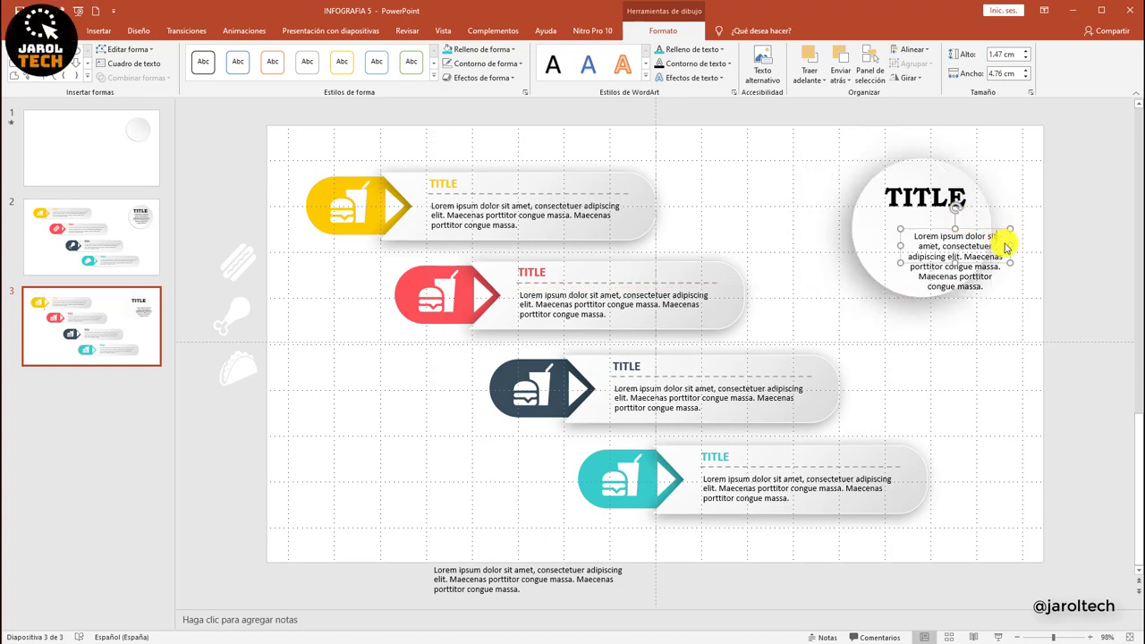
pyautogui.moveTo(1002, 233); pyautogui.dragTo(965, 211)
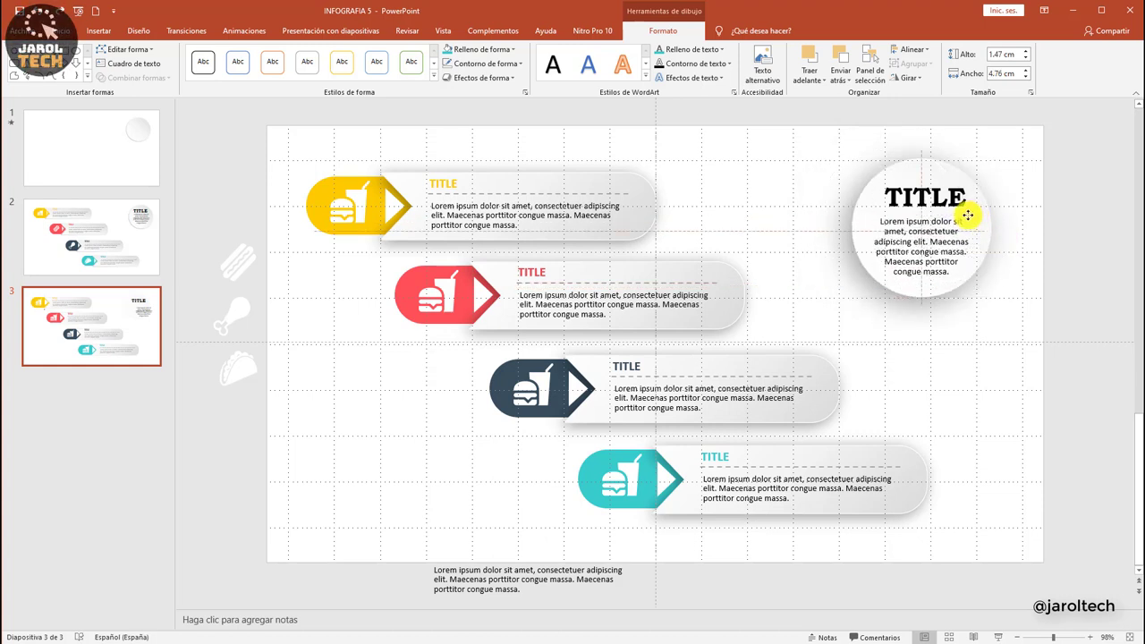
pyautogui.click(954, 185)
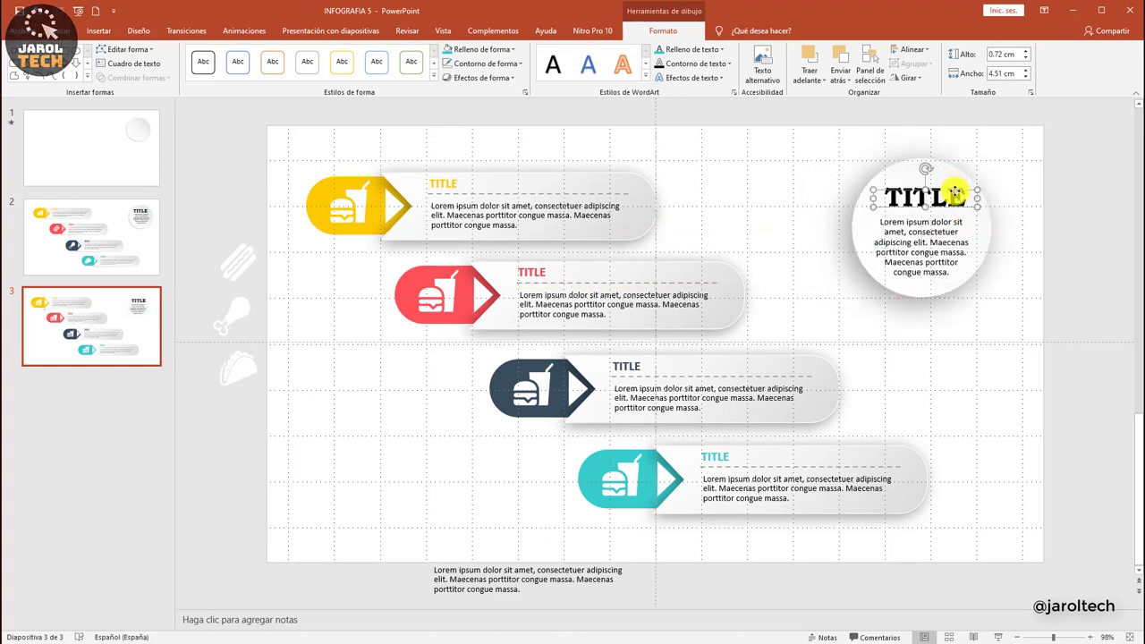
pyautogui.click(1019, 218)
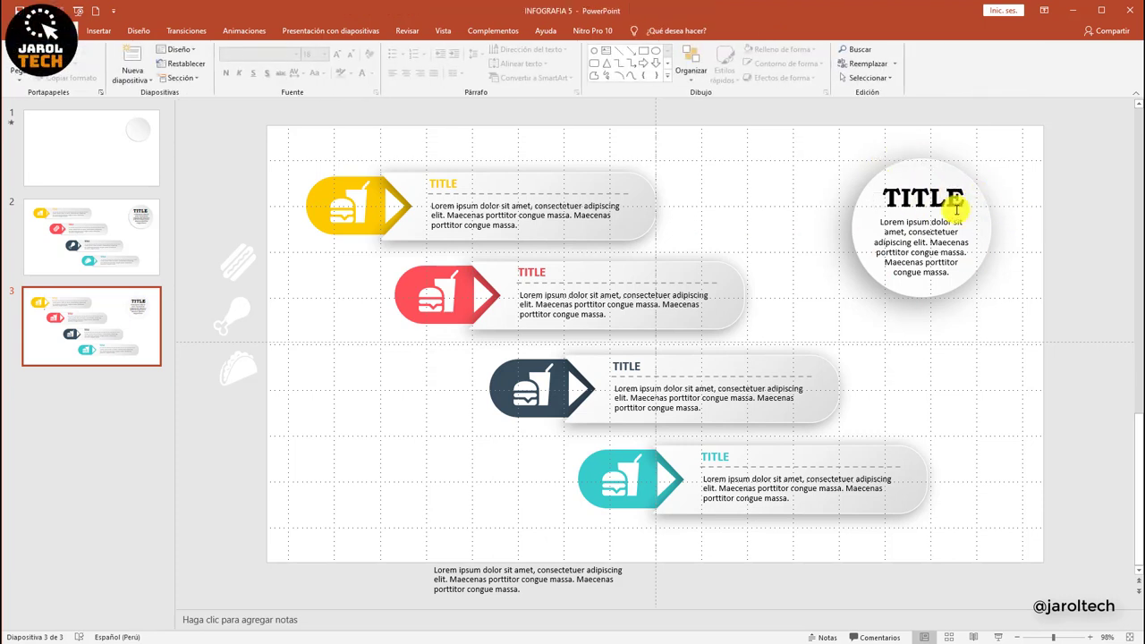
# Delete the burger icons from the red, navy and teal badges
pyautogui.click(441, 295)
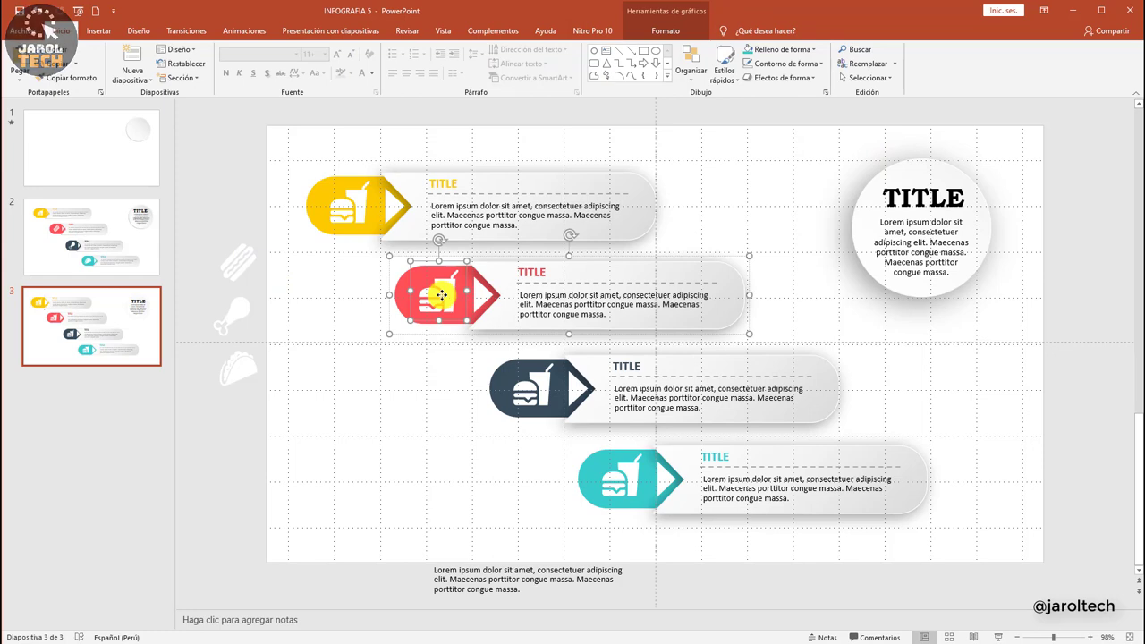
pyautogui.press('Delete')
pyautogui.doubleClick(528, 391)
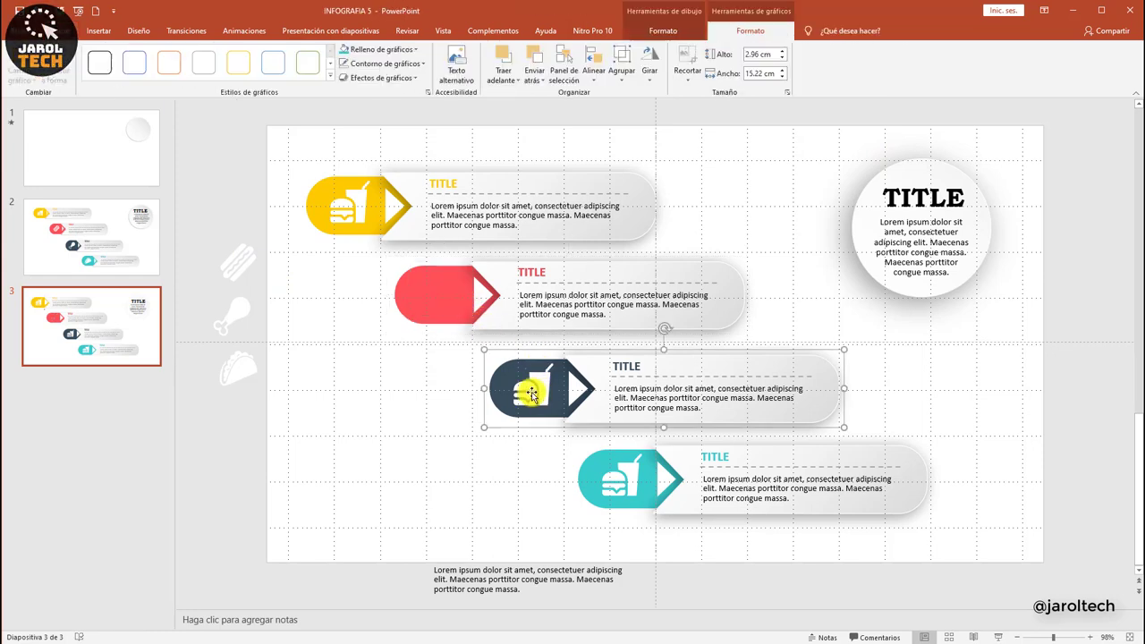
pyautogui.press('Delete')
pyautogui.click(615, 479)
pyautogui.click(616, 479)
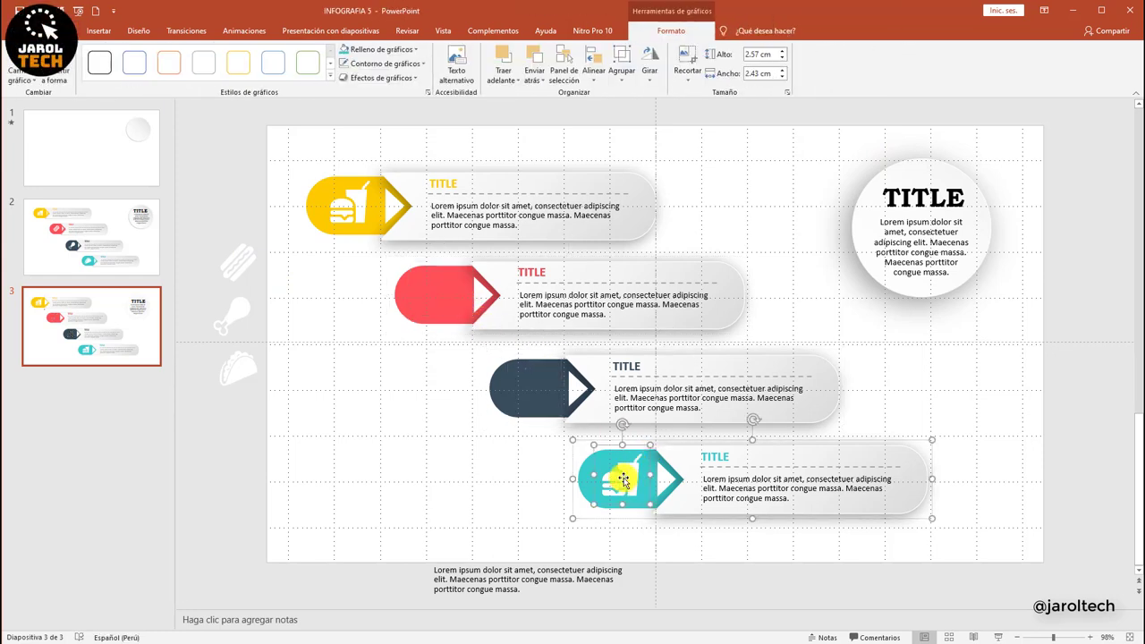
pyautogui.press('Delete')
# Move the hot-dog icon onto the red badge and bring it to the front
pyautogui.click(238, 263)
pyautogui.moveTo(243, 265); pyautogui.dragTo(454, 294)
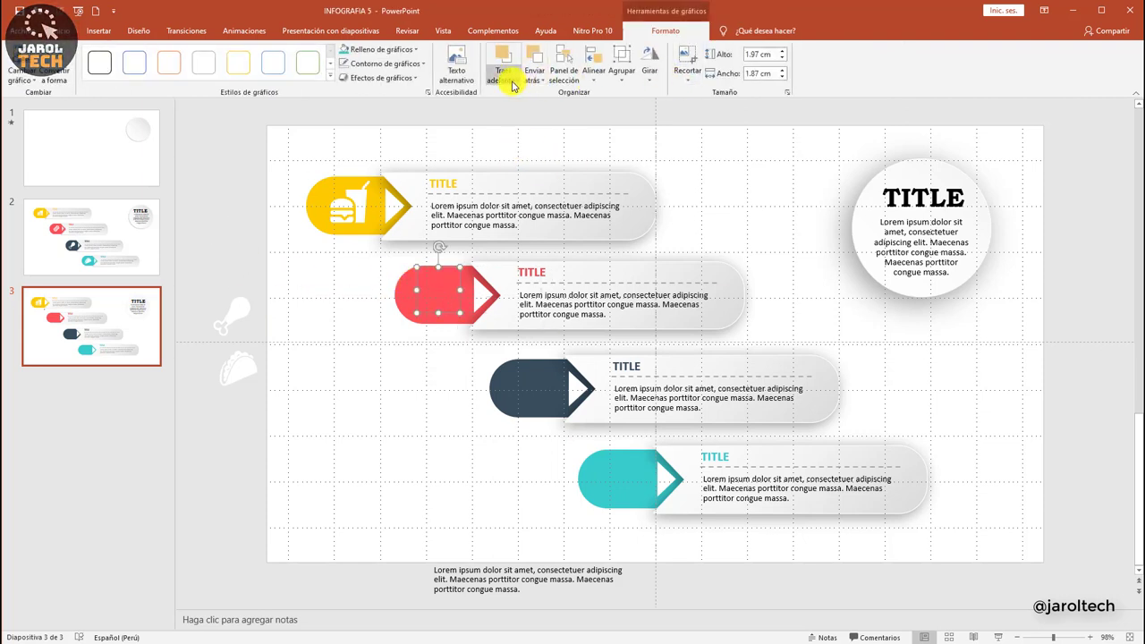
pyautogui.click(513, 85)
pyautogui.click(518, 108)
# Bring the drumstick and taco icons to the front and place them on the navy and teal badges
pyautogui.click(246, 313)
pyautogui.keyDown('shift'); pyautogui.click(244, 362); pyautogui.keyUp('shift')
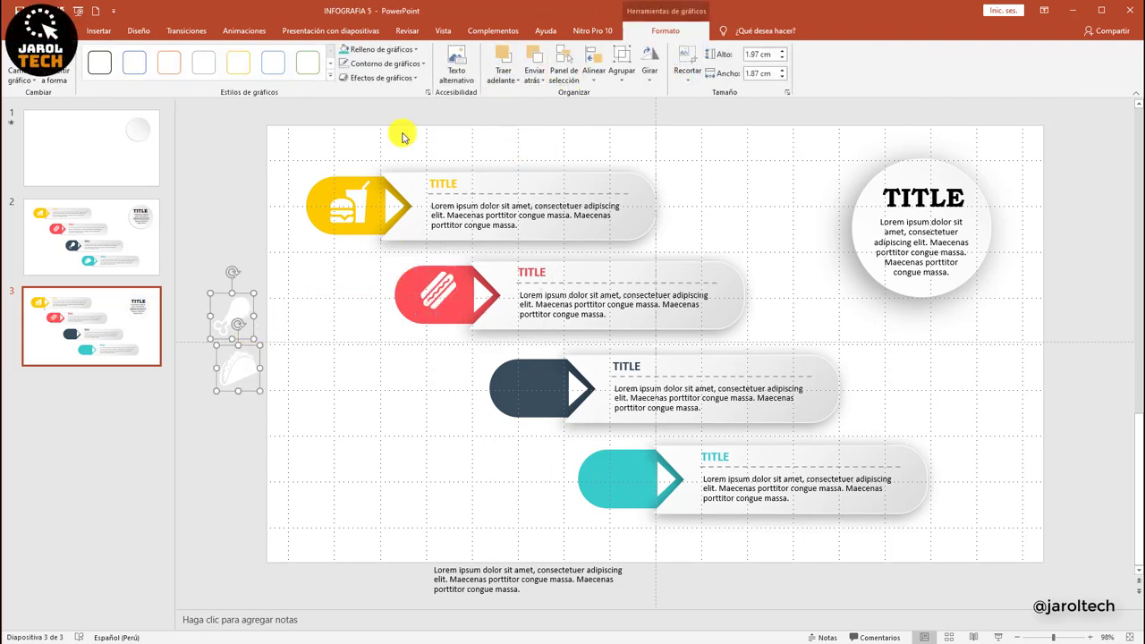
pyautogui.click(502, 80)
pyautogui.click(518, 108)
pyautogui.click(238, 286)
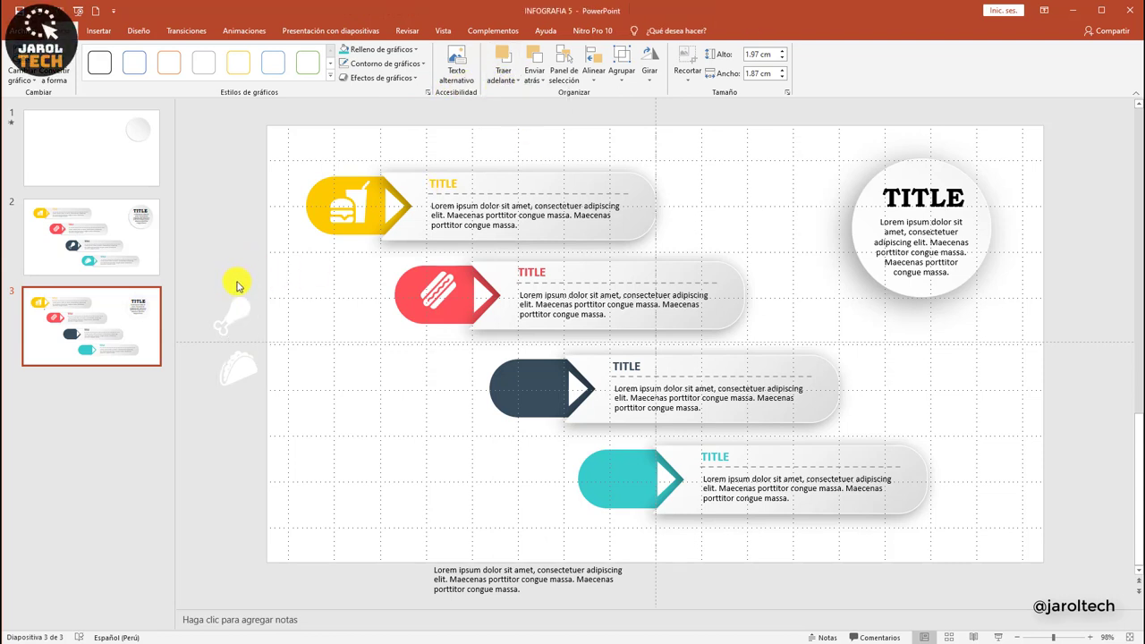
pyautogui.moveTo(234, 308); pyautogui.dragTo(528, 379)
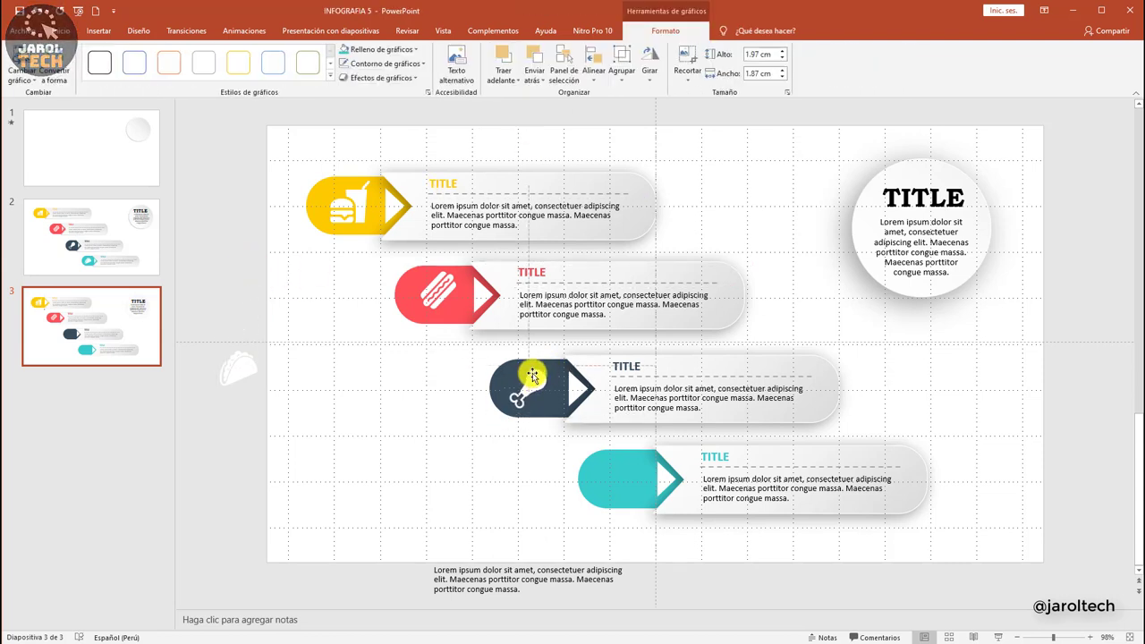
pyautogui.moveTo(234, 365); pyautogui.dragTo(611, 476)
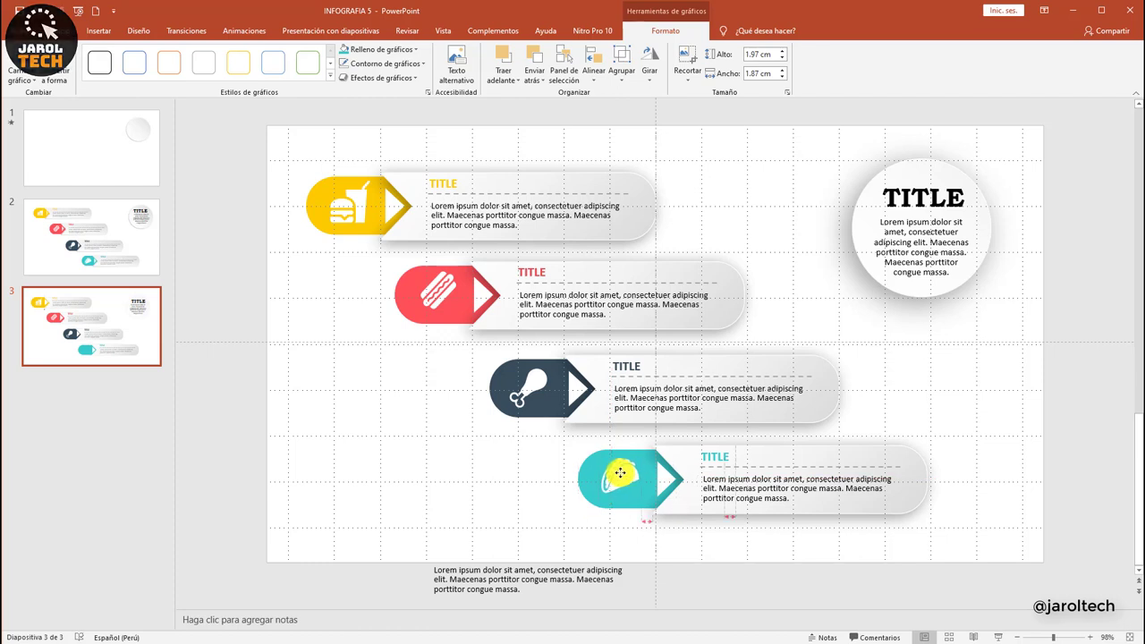
pyautogui.click(446, 293)
pyautogui.click(814, 211)
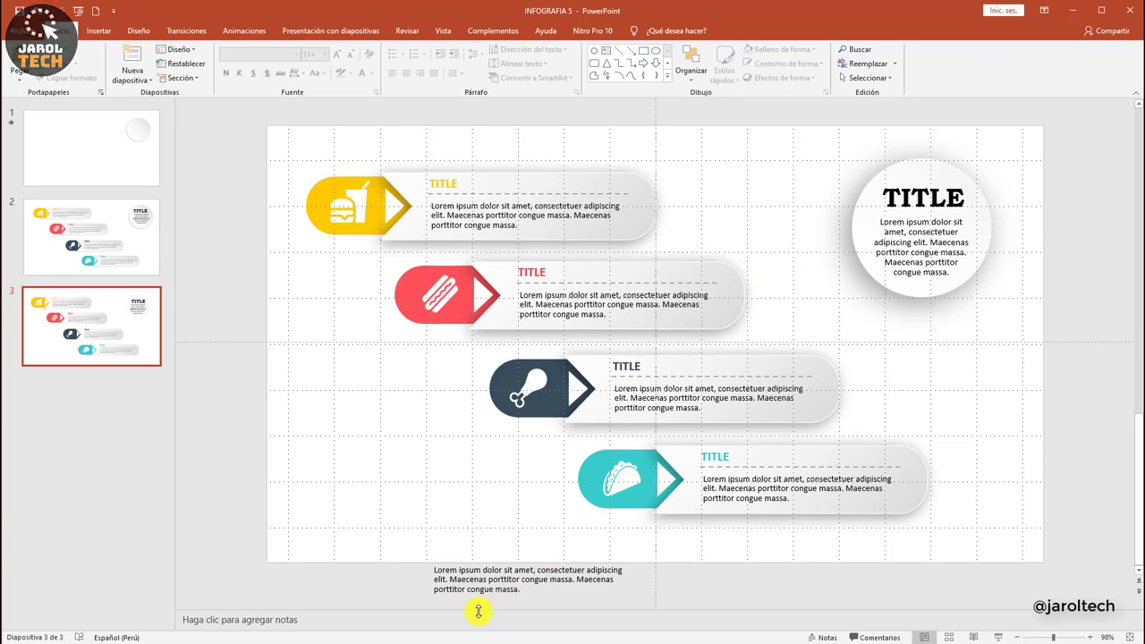
pyautogui.click(469, 568)
# Delete the spare text box below the slide and group the badge's TITLE and body text
pyautogui.press('Delete')
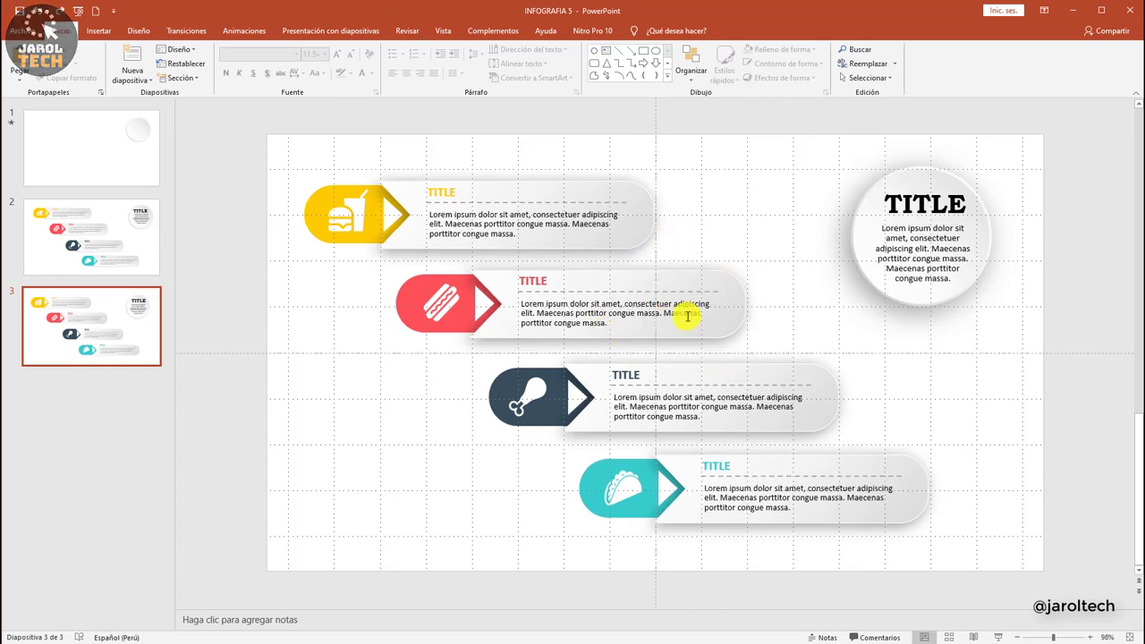
pyautogui.click(930, 204)
pyautogui.keyDown('shift'); pyautogui.click(929, 237); pyautogui.keyUp('shift')
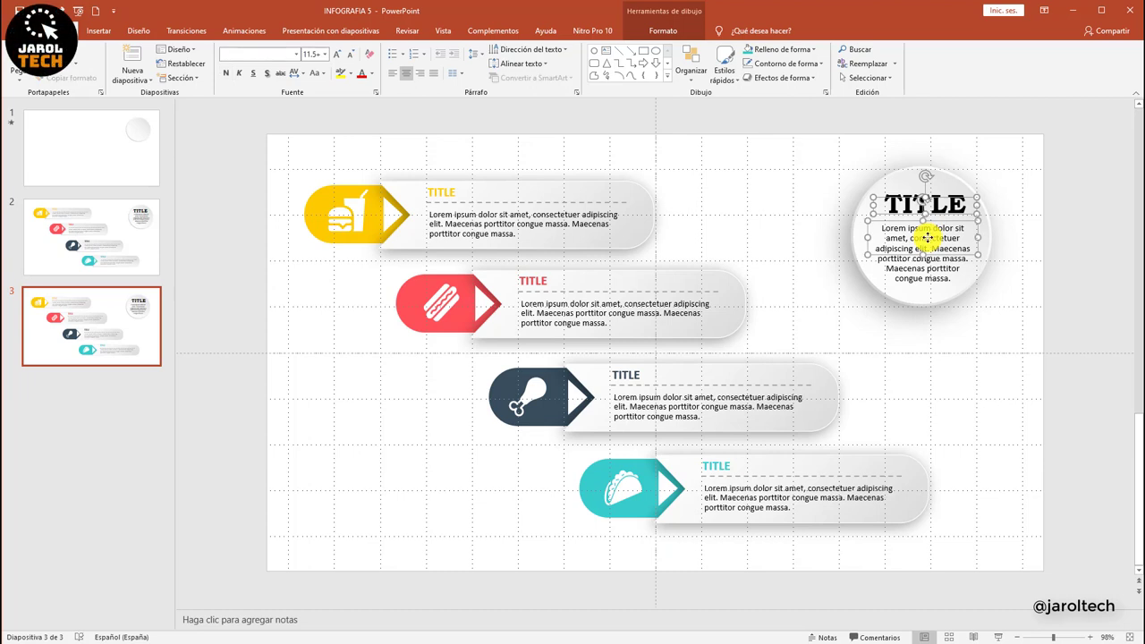
pyautogui.click(666, 30)
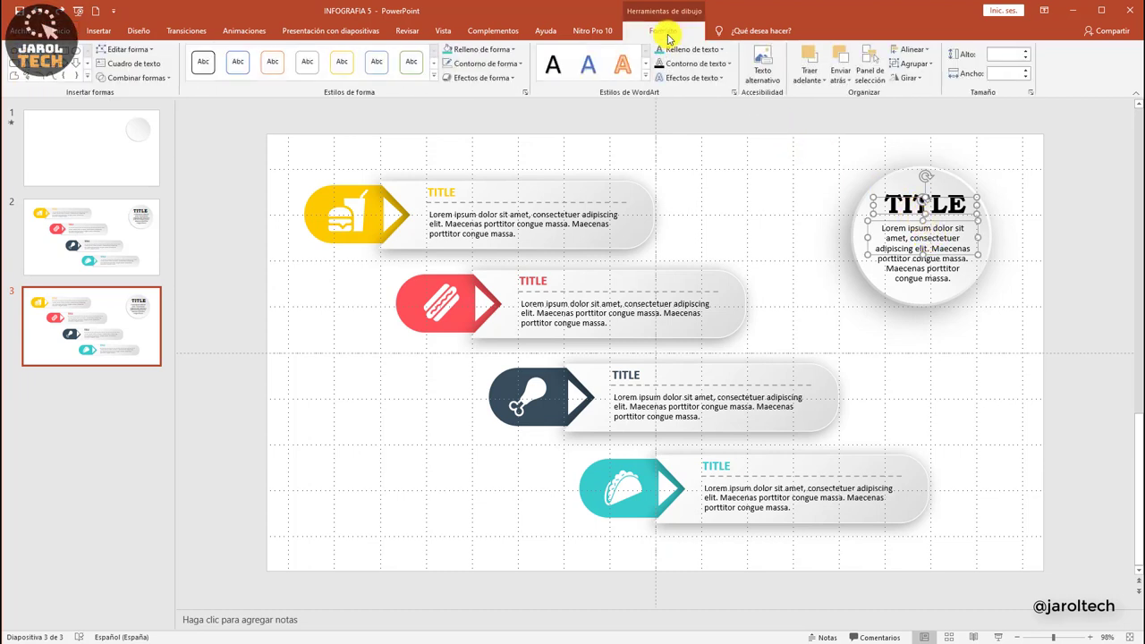
pyautogui.click(903, 64)
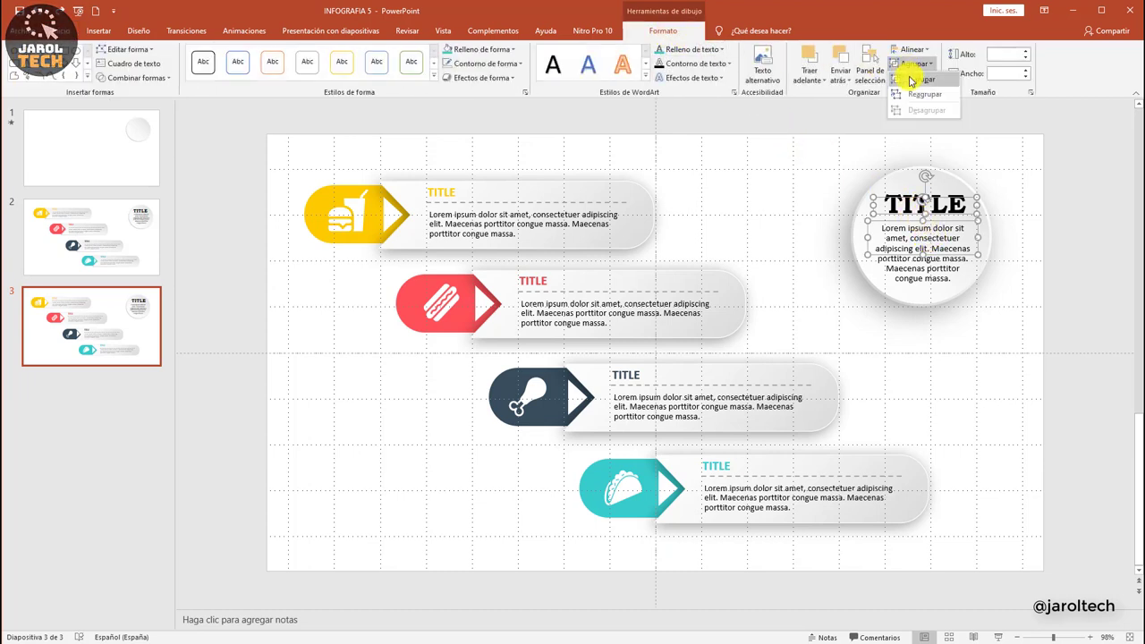
pyautogui.click(909, 78)
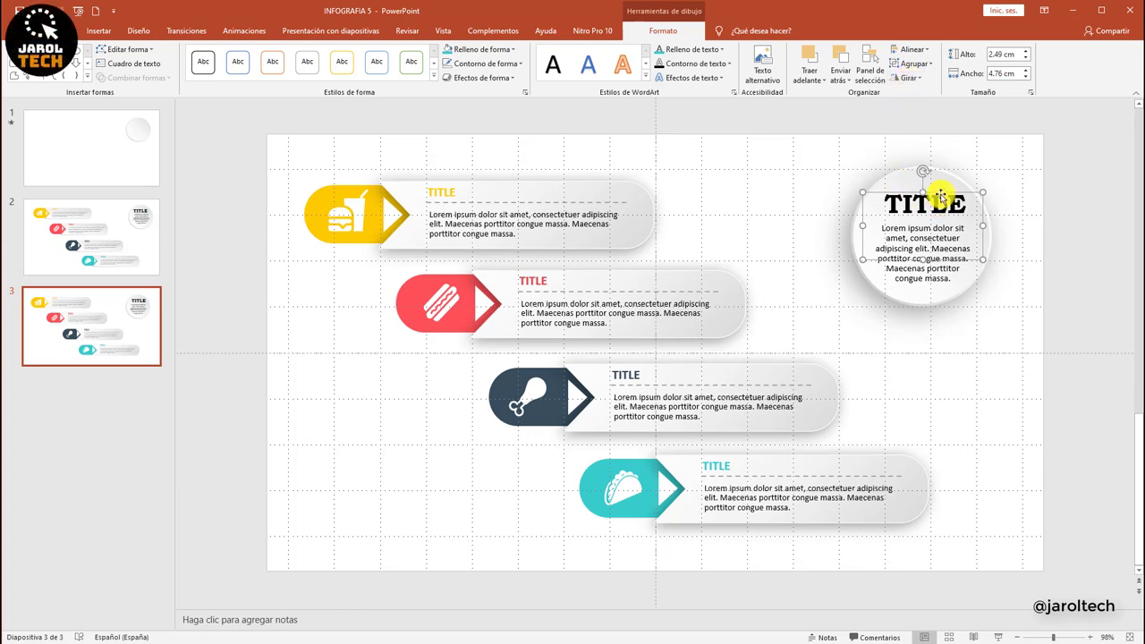
# Recentre the grouped text inside the circle, then select the yellow banner
pyautogui.moveTo(941, 197); pyautogui.dragTo(941, 195)
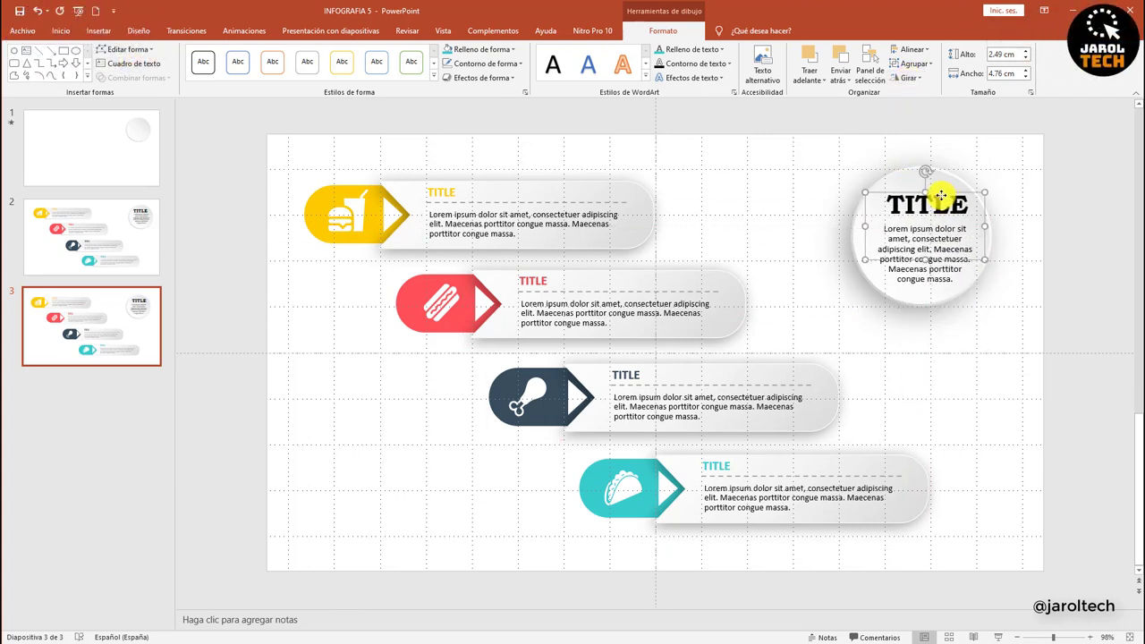
pyautogui.click(799, 221)
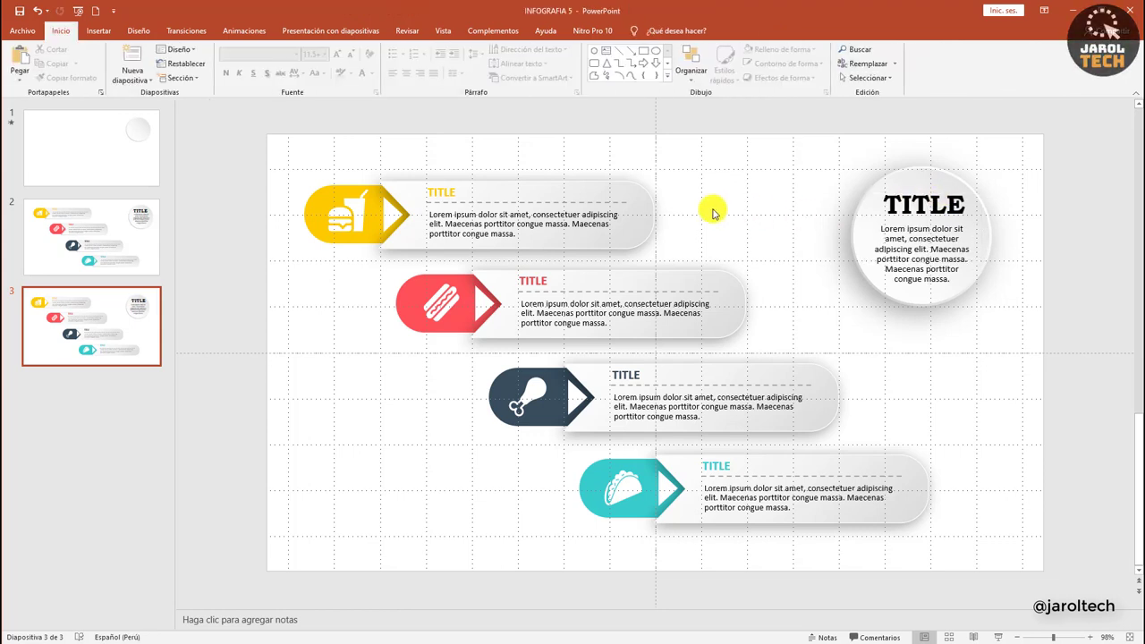
pyautogui.click(598, 193)
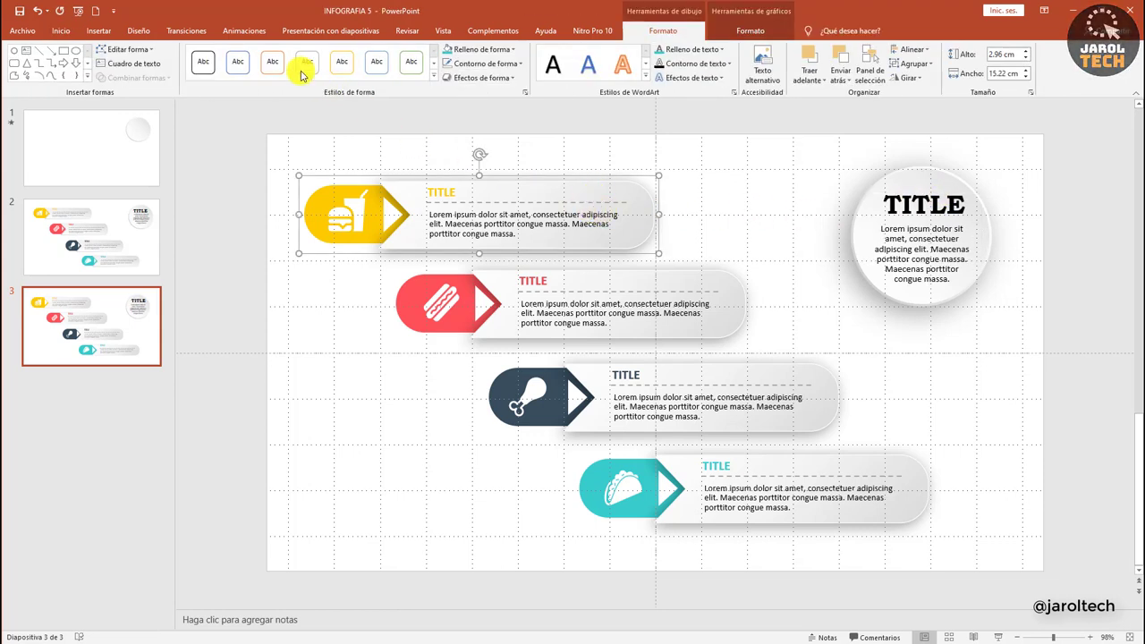
# Give the yellow banner a Lines motion path with the Right direction
pyautogui.click(250, 32)
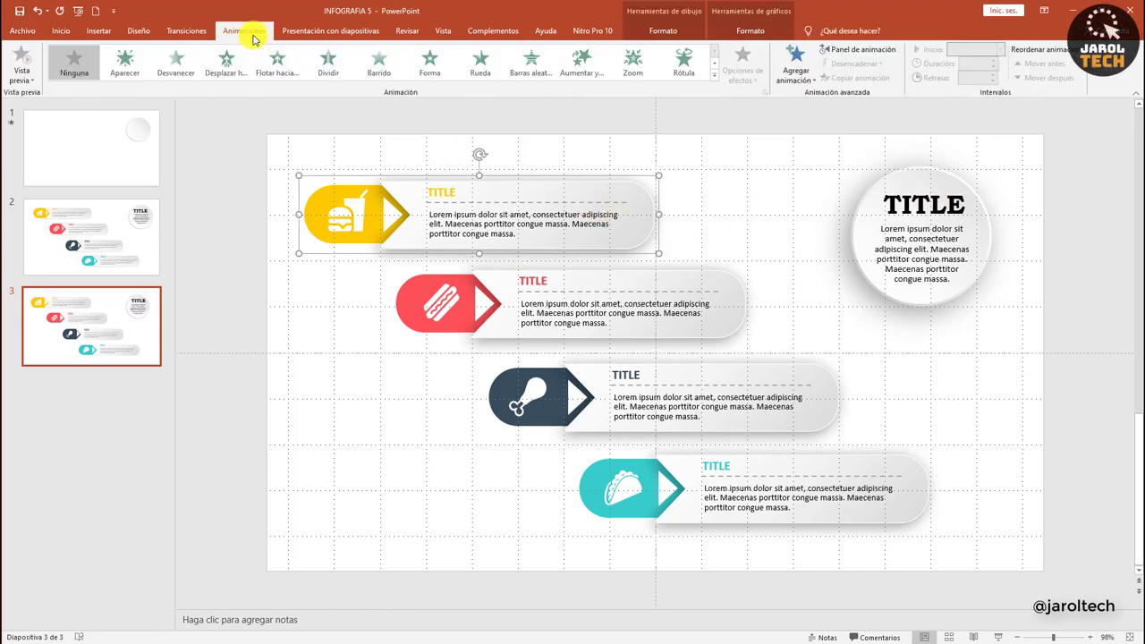
pyautogui.click(713, 79)
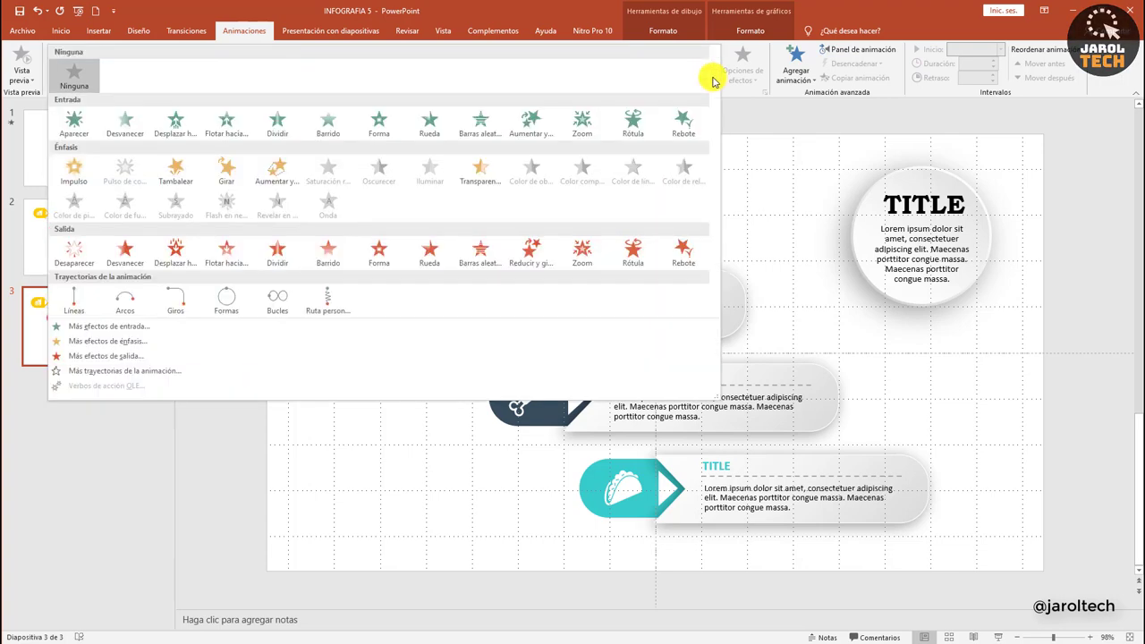
pyautogui.click(74, 302)
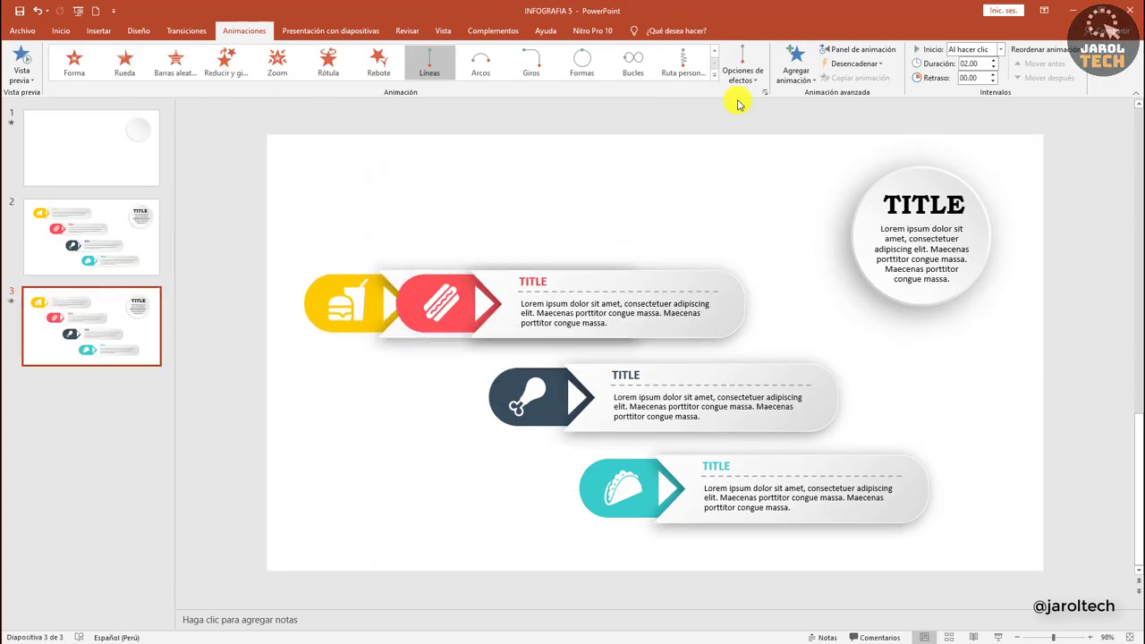
pyautogui.click(742, 72)
pyautogui.click(756, 174)
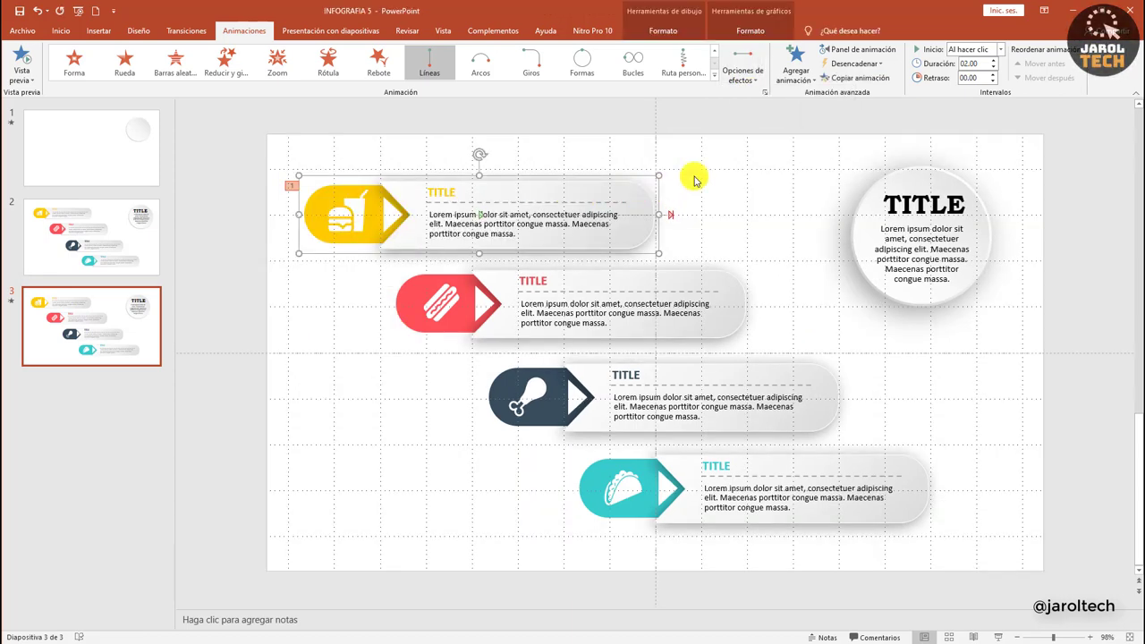
# Copy the yellow banner's animation onto the red, navy and teal banners and the title badge
pyautogui.click(854, 78)
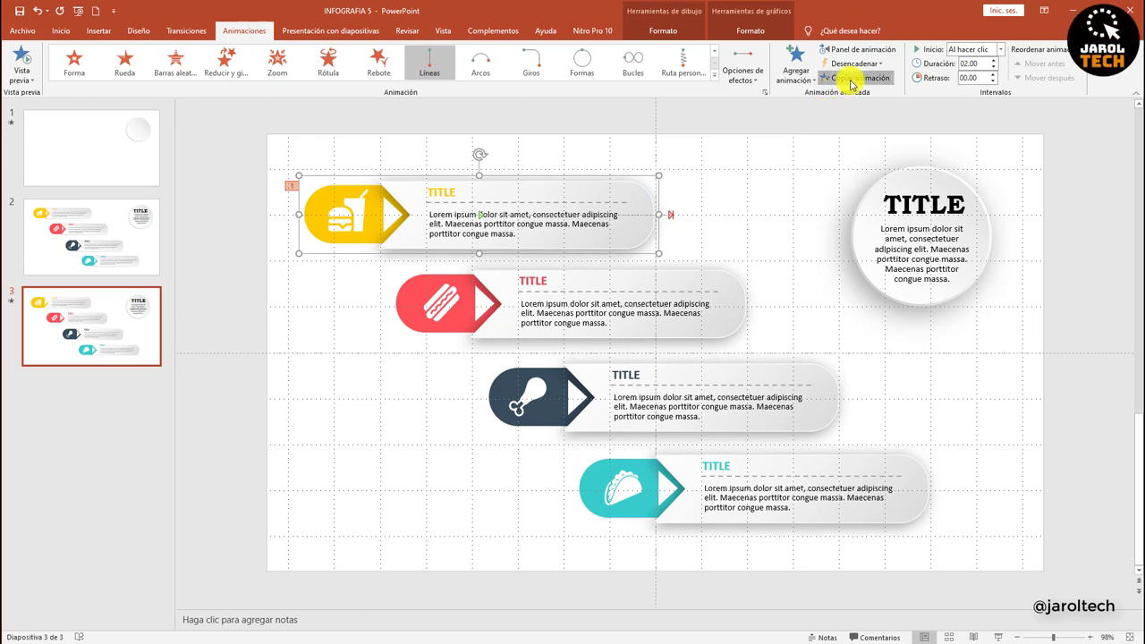
pyautogui.click(724, 282)
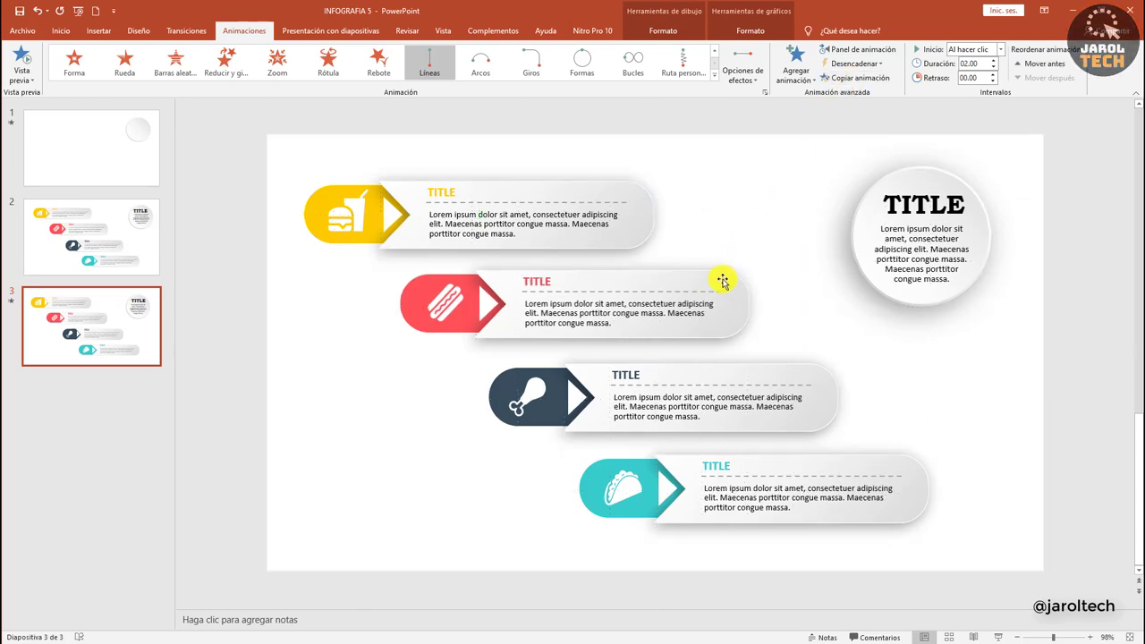
pyautogui.click(851, 79)
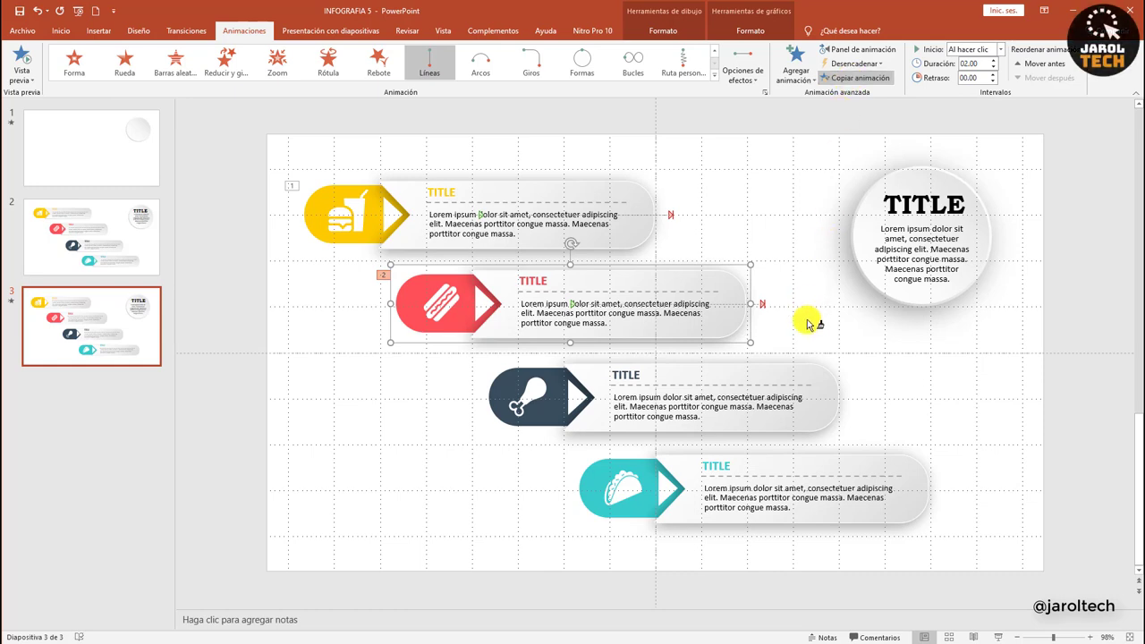
pyautogui.click(805, 371)
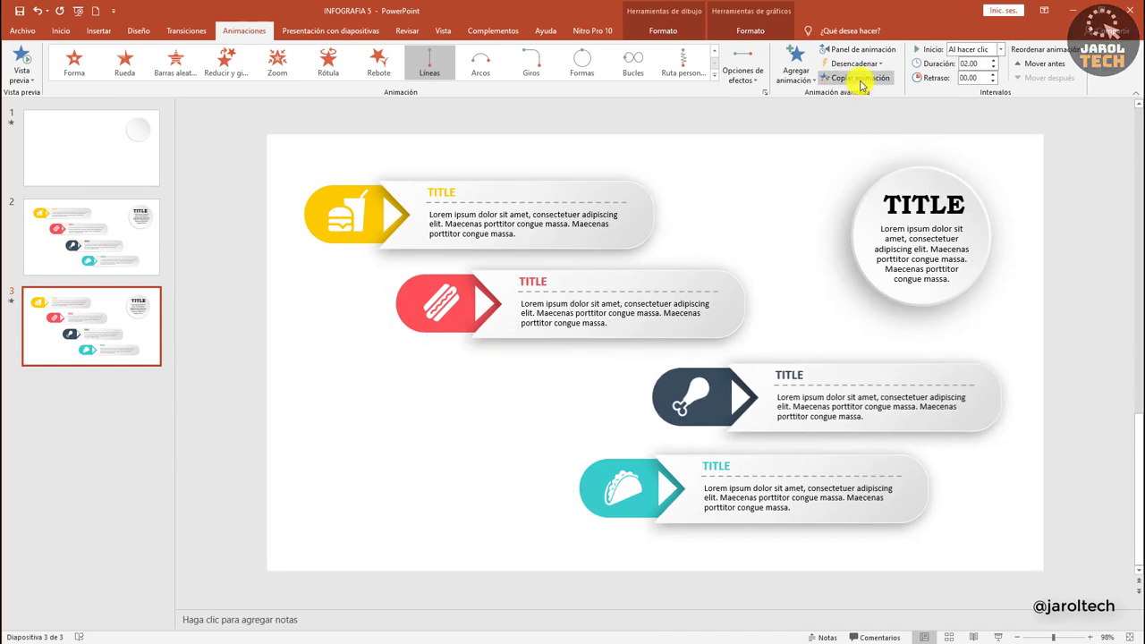
pyautogui.click(859, 81)
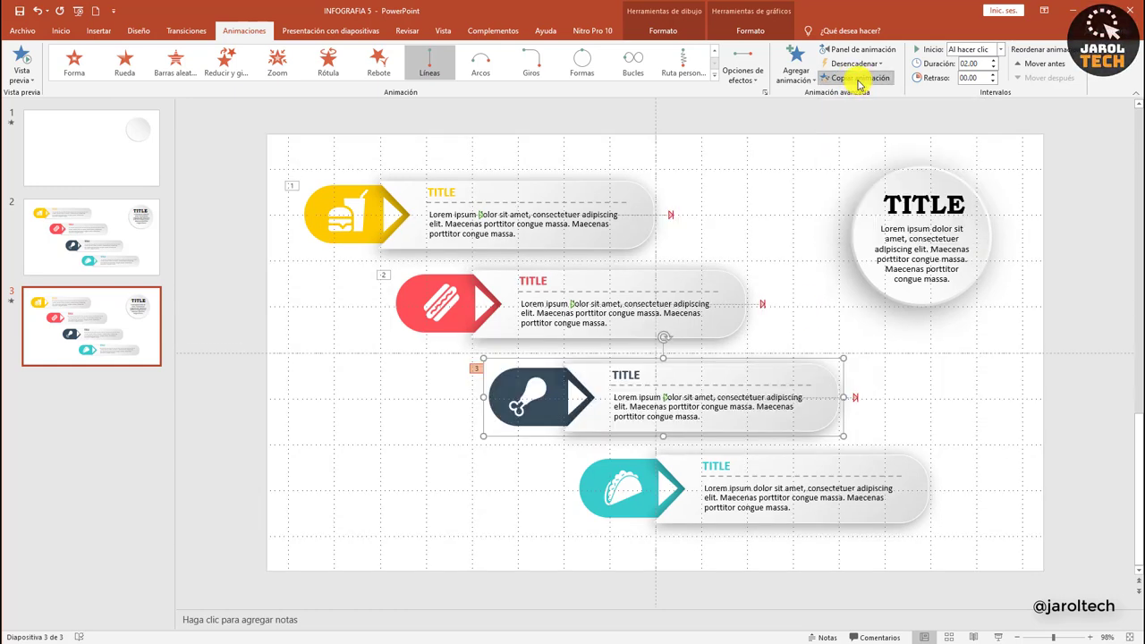
pyautogui.click(881, 469)
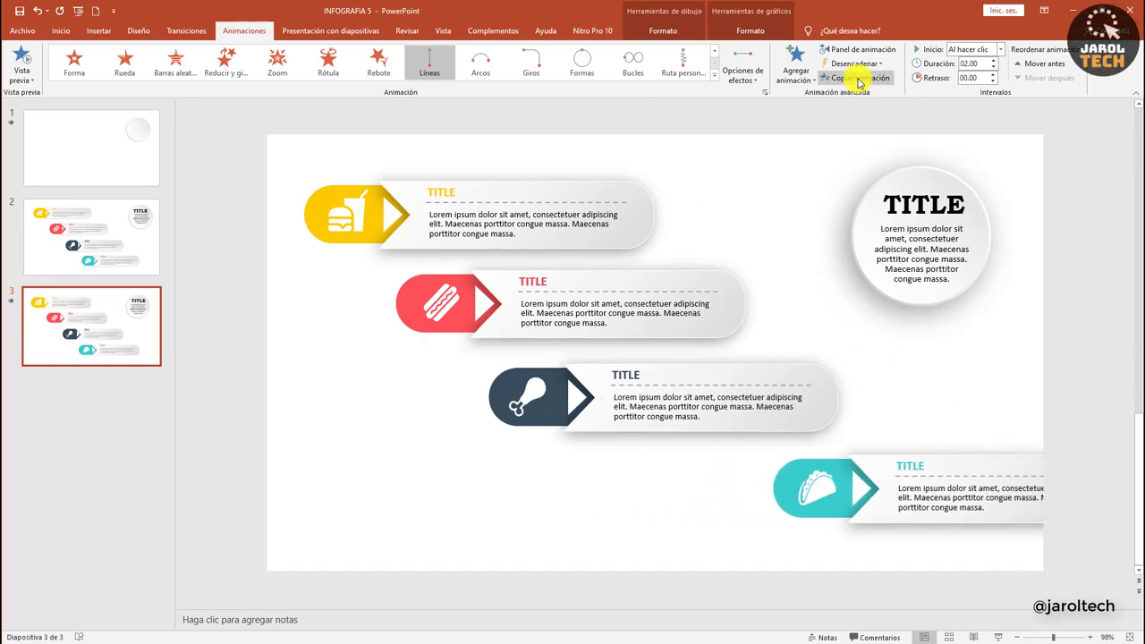
pyautogui.click(933, 239)
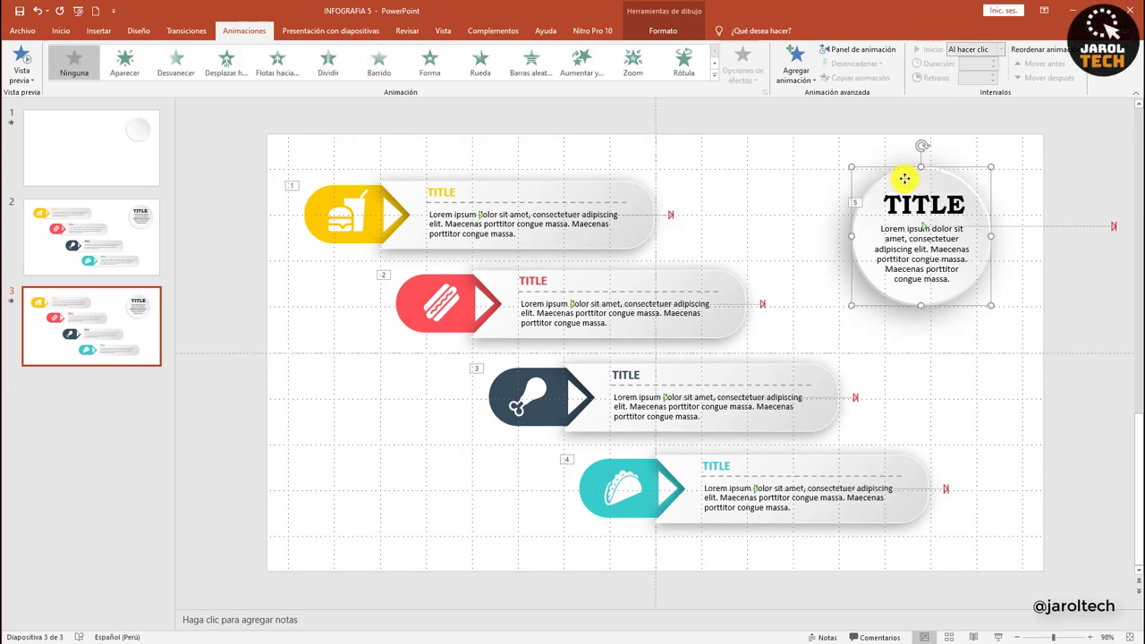
# Add a Zoom effect to the title badge and set its duration to 2 seconds
pyautogui.click(635, 64)
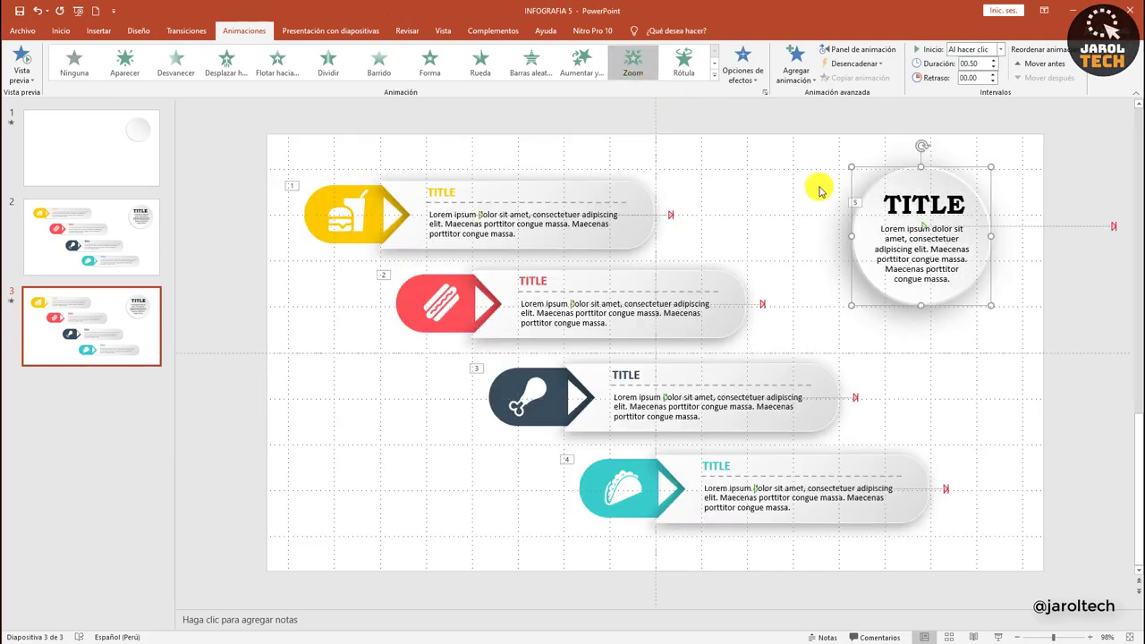
pyautogui.click(857, 49)
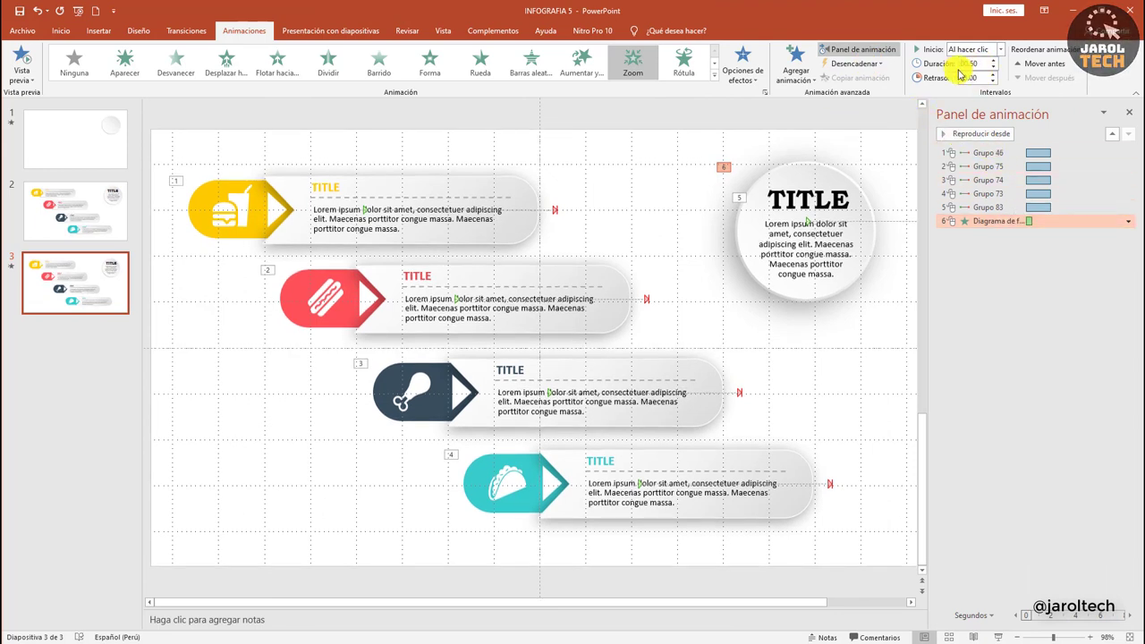
pyautogui.doubleClick(981, 63)
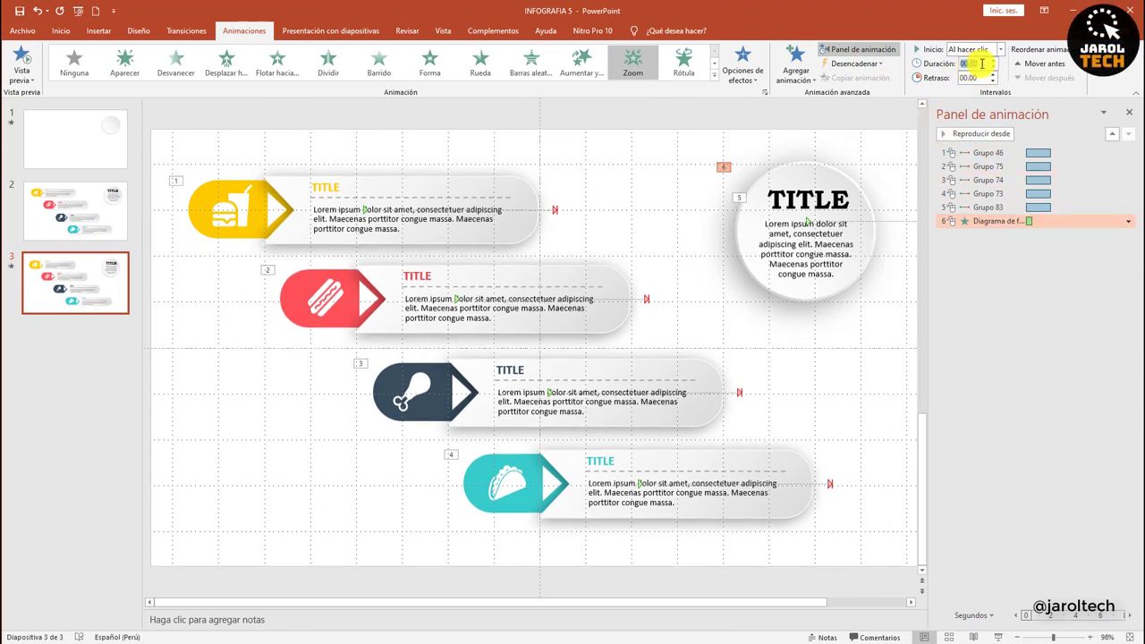
pyautogui.write('2')
pyautogui.press('Return')
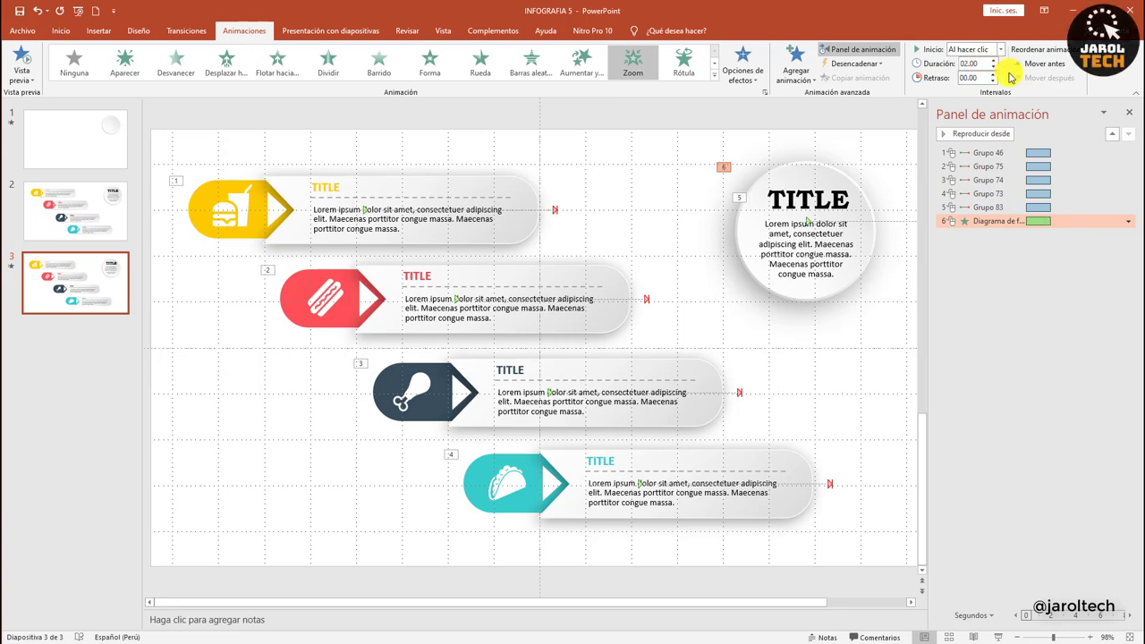
# Preview each Grupo line animation in the Animation Pane, ending on the badge's zoom
pyautogui.click(1042, 206)
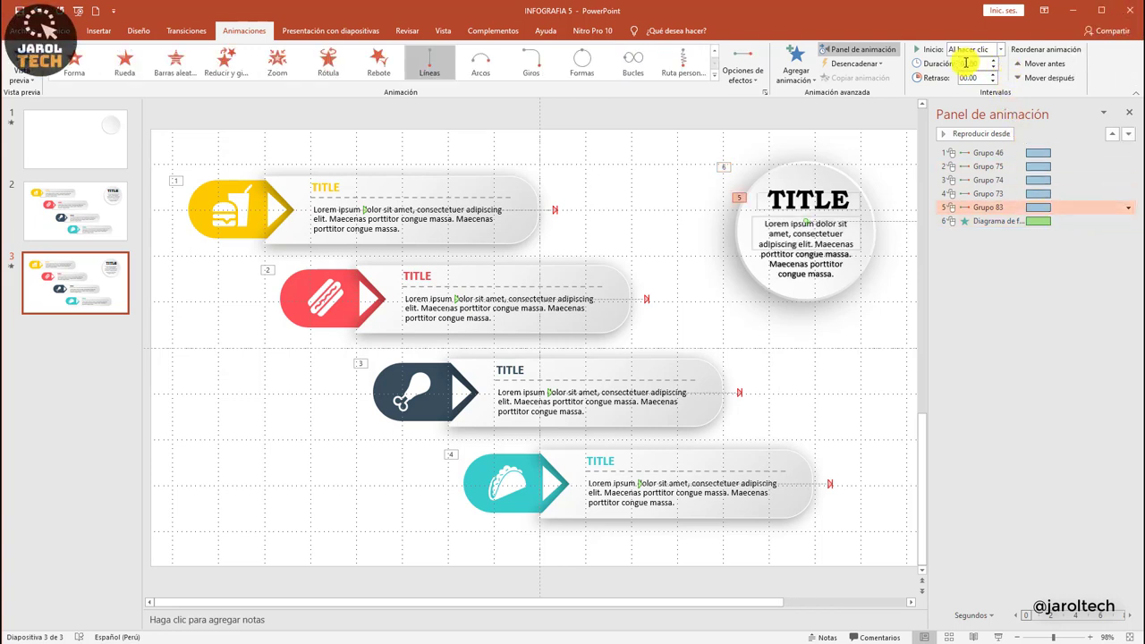
pyautogui.click(1038, 194)
pyautogui.click(1038, 180)
pyautogui.click(1037, 166)
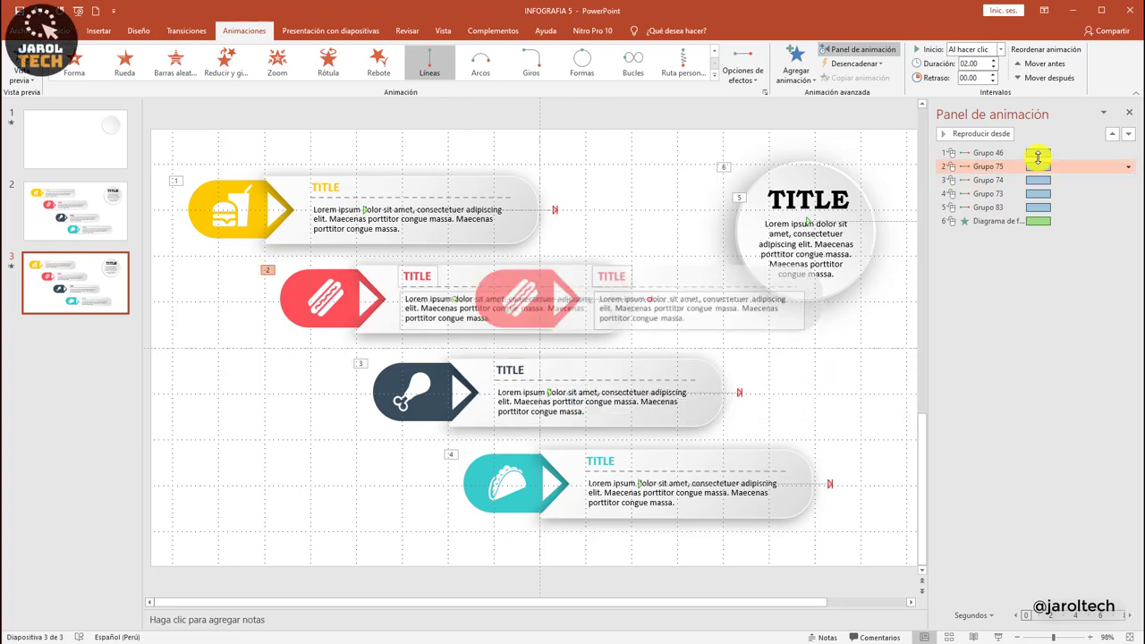
pyautogui.click(1037, 154)
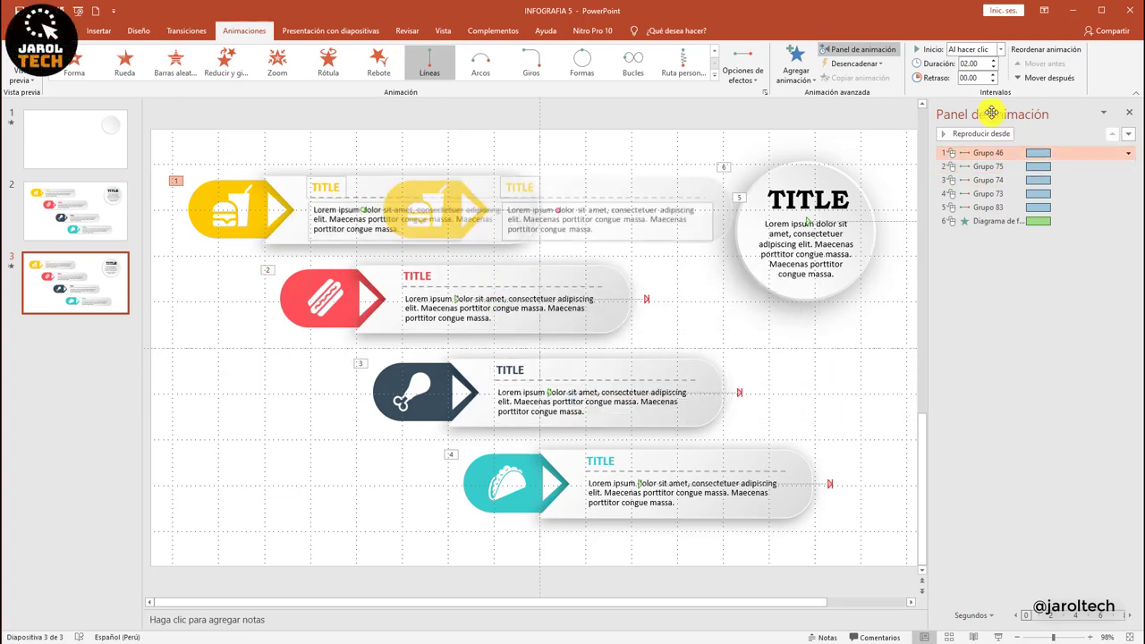
pyautogui.click(1036, 221)
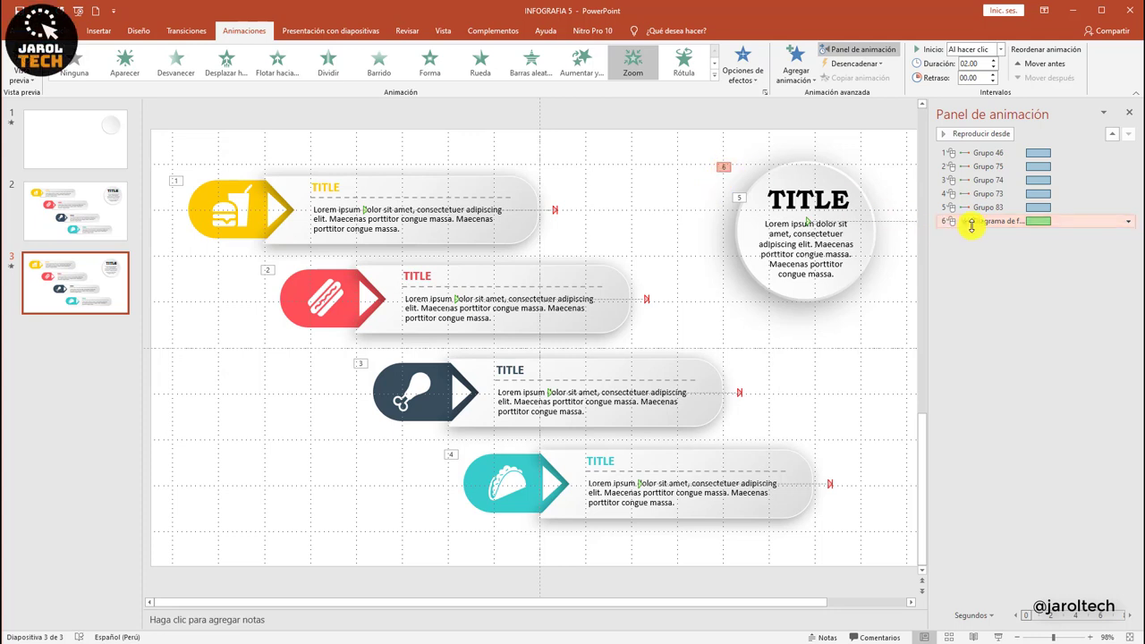
# Move the badge's Zoom to first and its text-group motion to second, then close the pane
pyautogui.moveTo(984, 192); pyautogui.dragTo(986, 153)
pyautogui.click(738, 197)
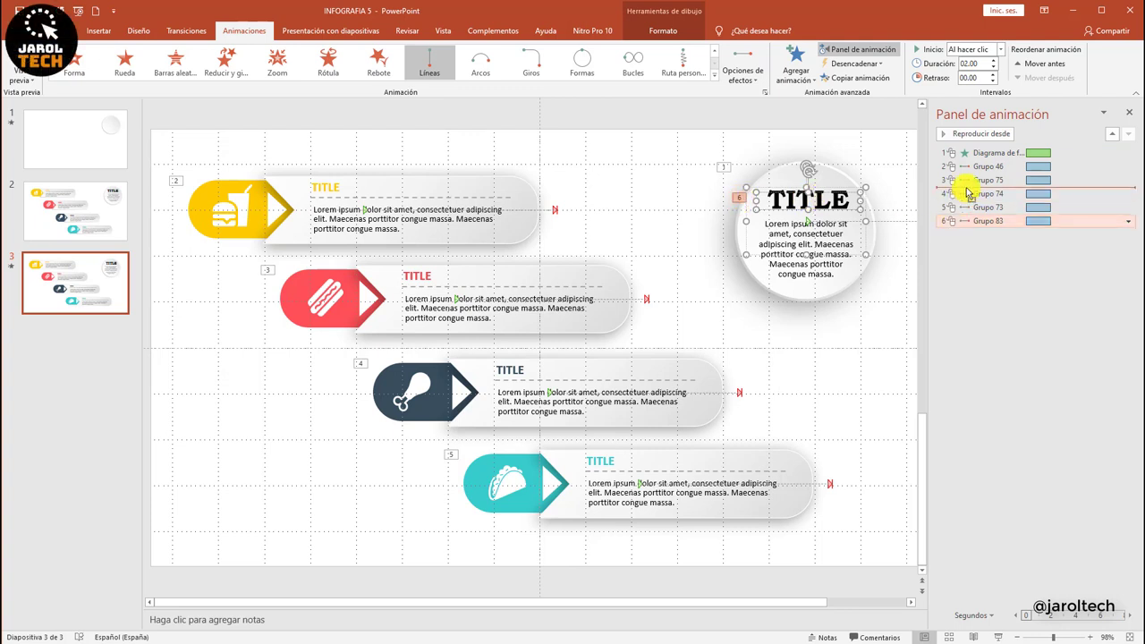
pyautogui.moveTo(968, 193)
pyautogui.mouseDown()
pyautogui.moveTo(975, 166)
pyautogui.moveTo(962, 163)
pyautogui.mouseUp()
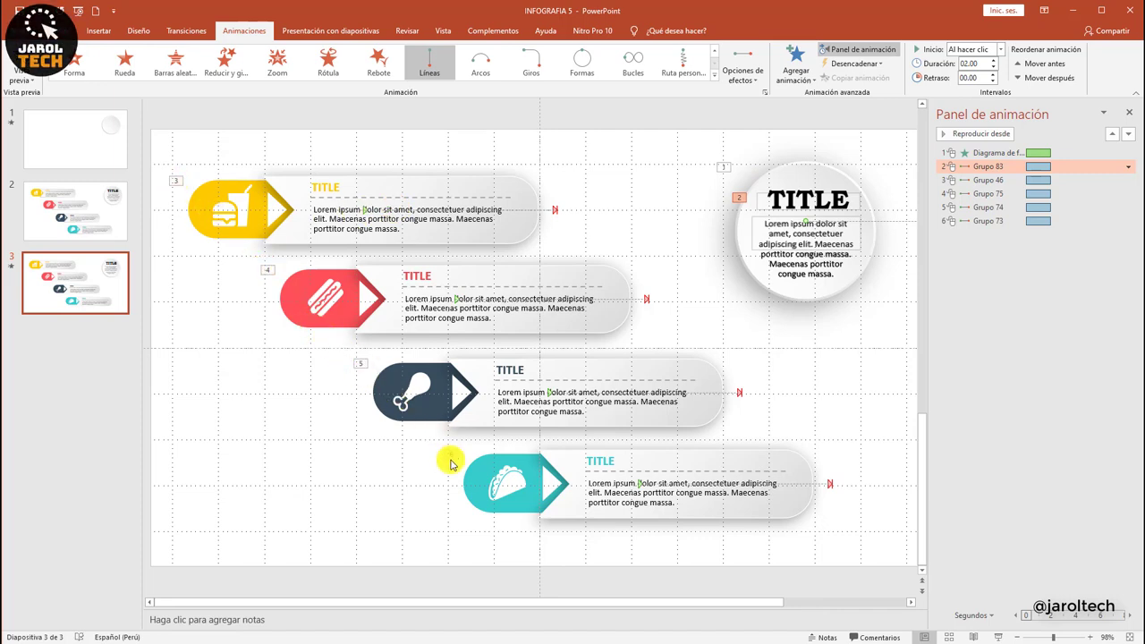
pyautogui.click(1127, 117)
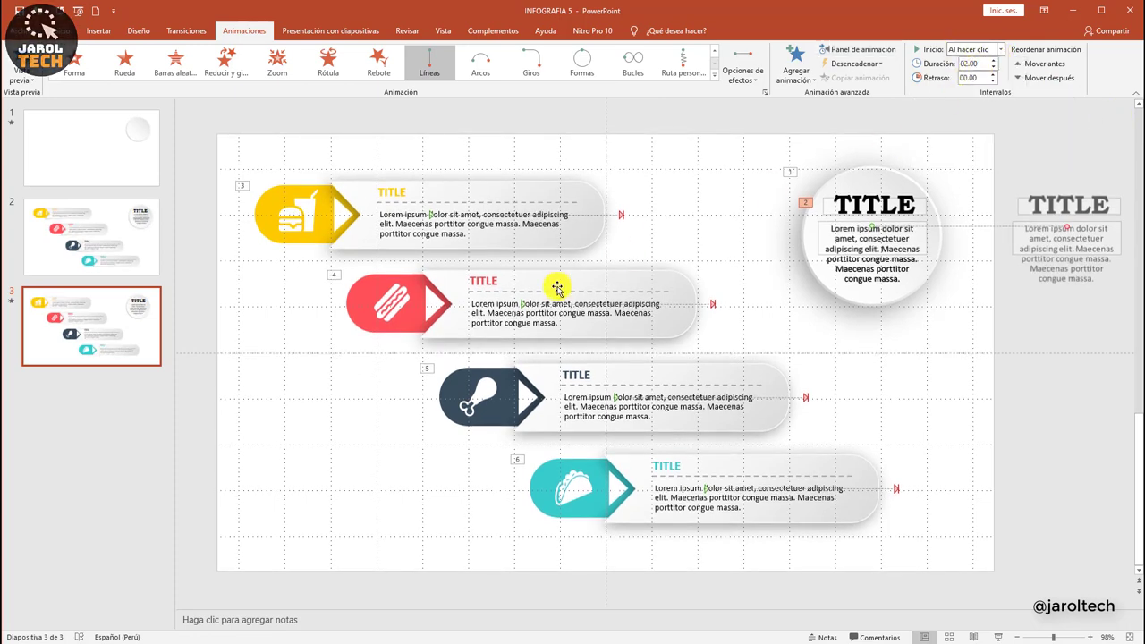
pyautogui.click(596, 193)
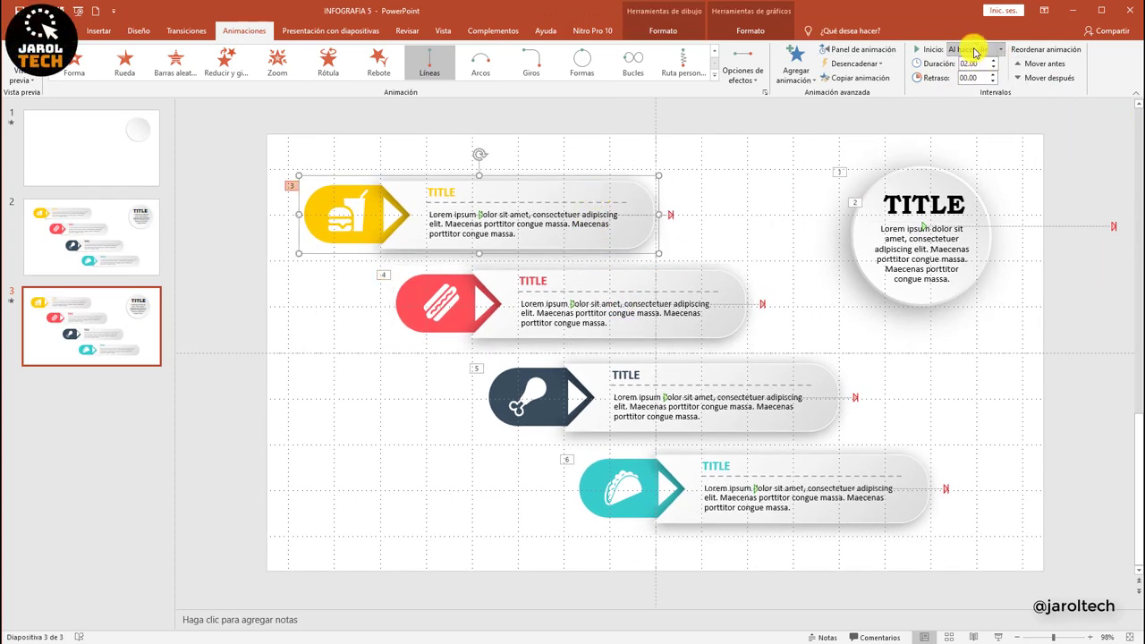
pyautogui.click(789, 366)
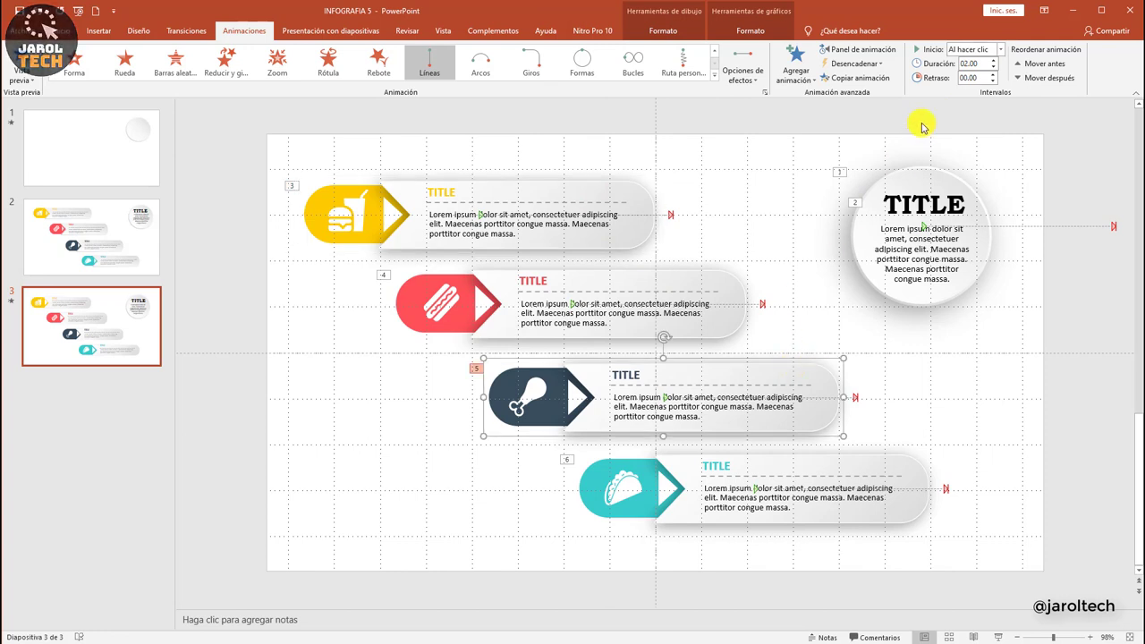
# Zoom out and push the yellow banner off the slide's left edge
pyautogui.click(864, 443)
pyautogui.click(871, 460)
pyautogui.click(841, 138)
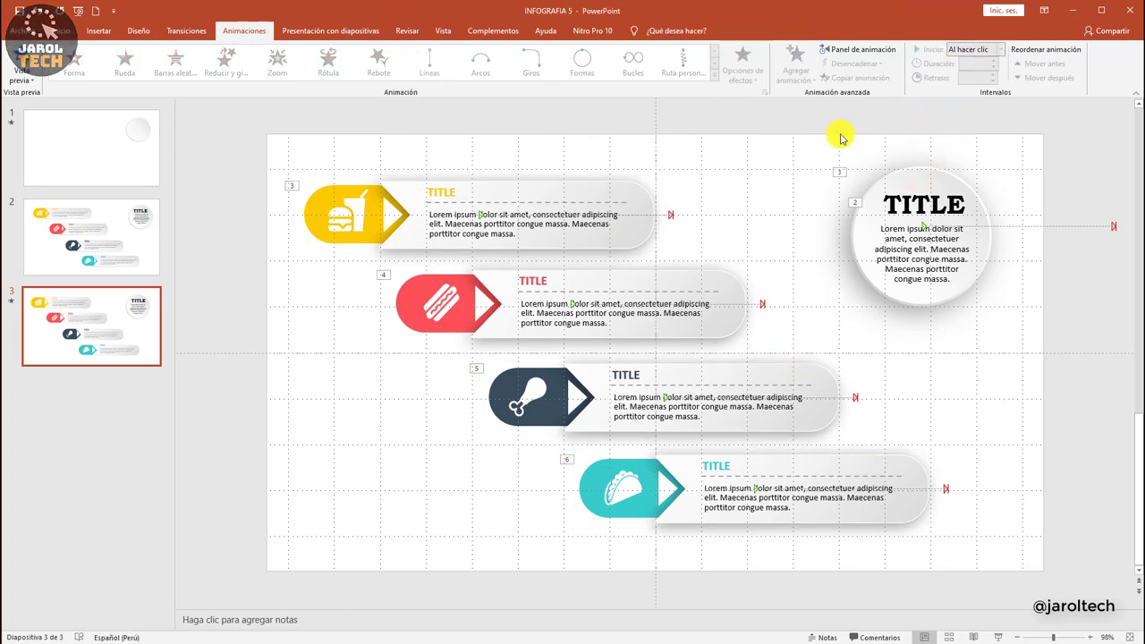
pyautogui.click(1036, 638)
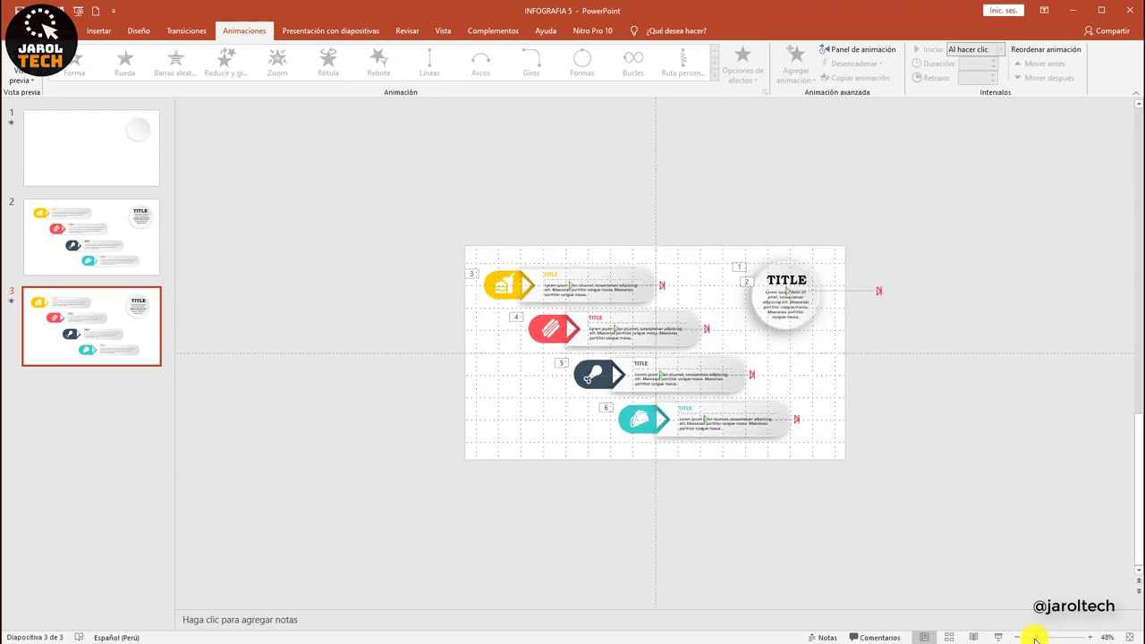
pyautogui.click(570, 287)
pyautogui.click(501, 280)
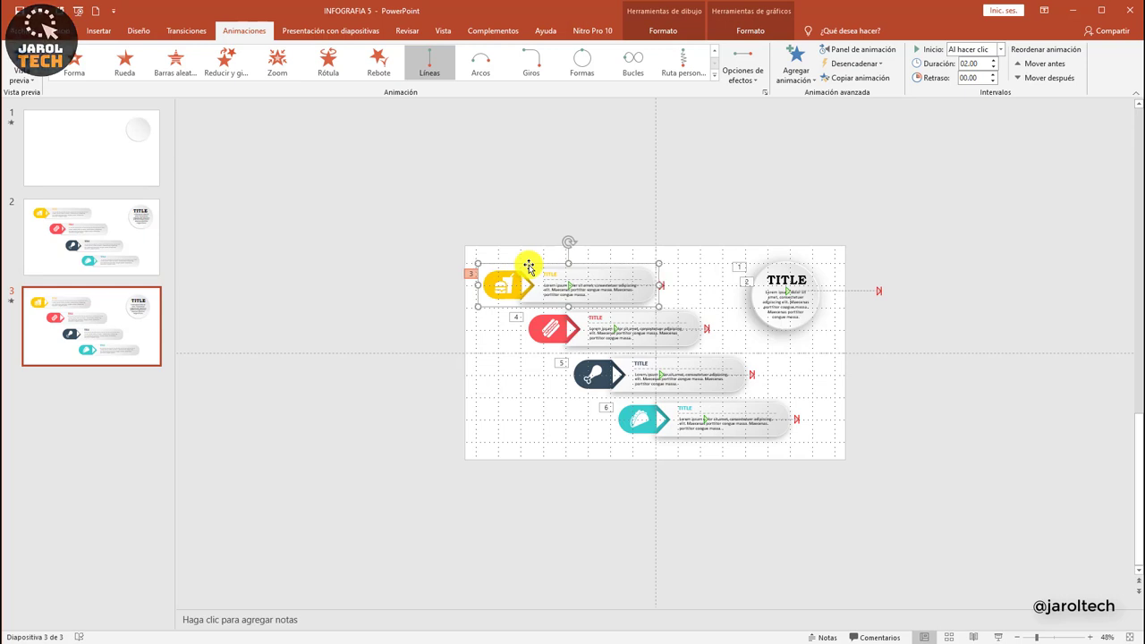
pyautogui.press('Left')
pyautogui.press('Left')
pyautogui.press('Left')
pyautogui.press('Left')
pyautogui.press('Left')
pyautogui.press('Left')
pyautogui.press('Left')
pyautogui.press('Left')
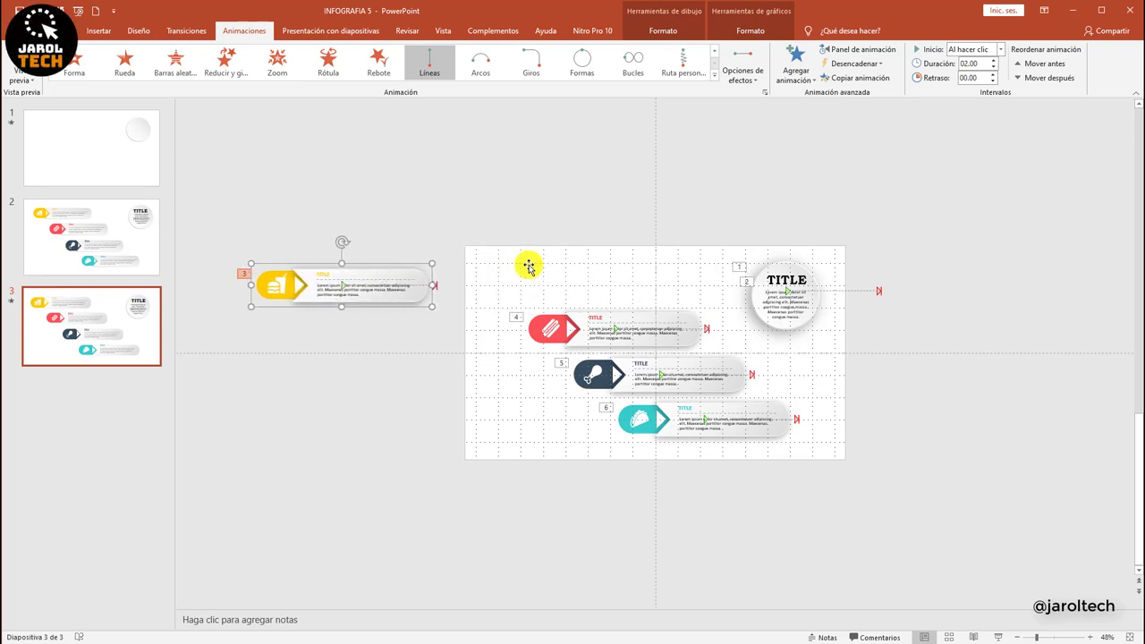
pyautogui.press('Left')
pyautogui.press('Left')
pyautogui.press('Left')
pyautogui.press('Left')
pyautogui.press('Left')
pyautogui.press('Left')
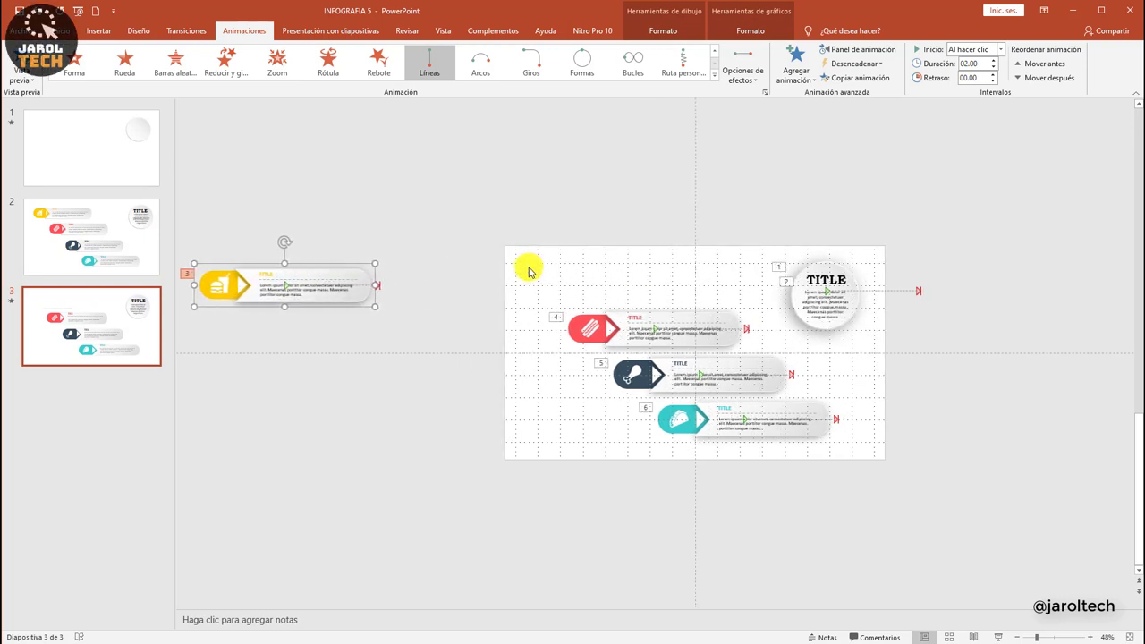
pyautogui.press('Left')
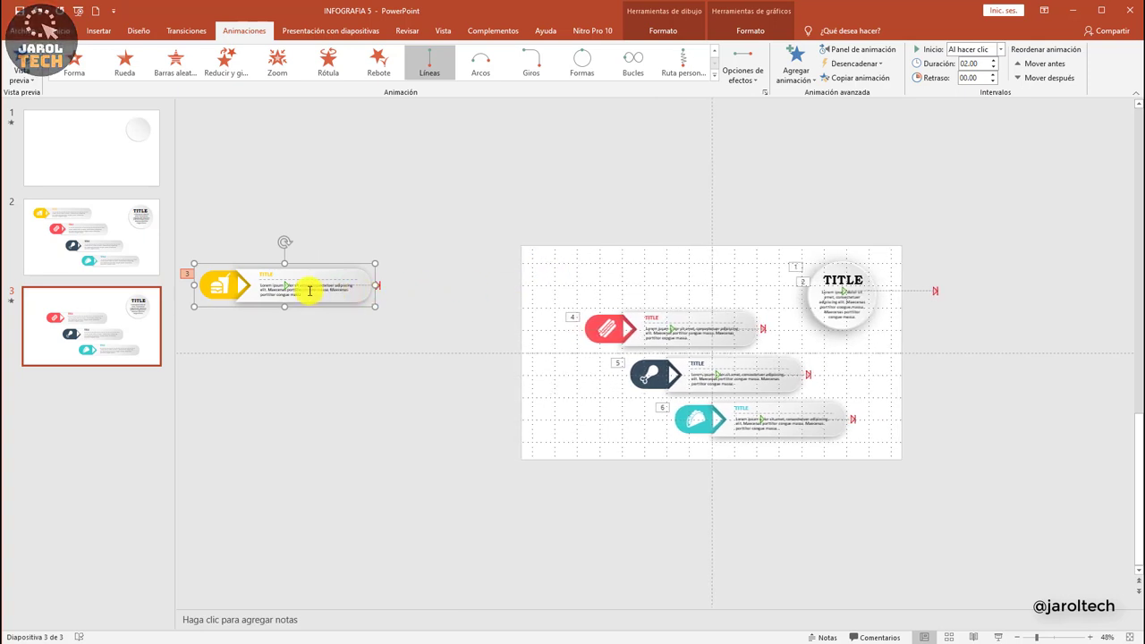
pyautogui.hotkey('ctrl', 'Left')
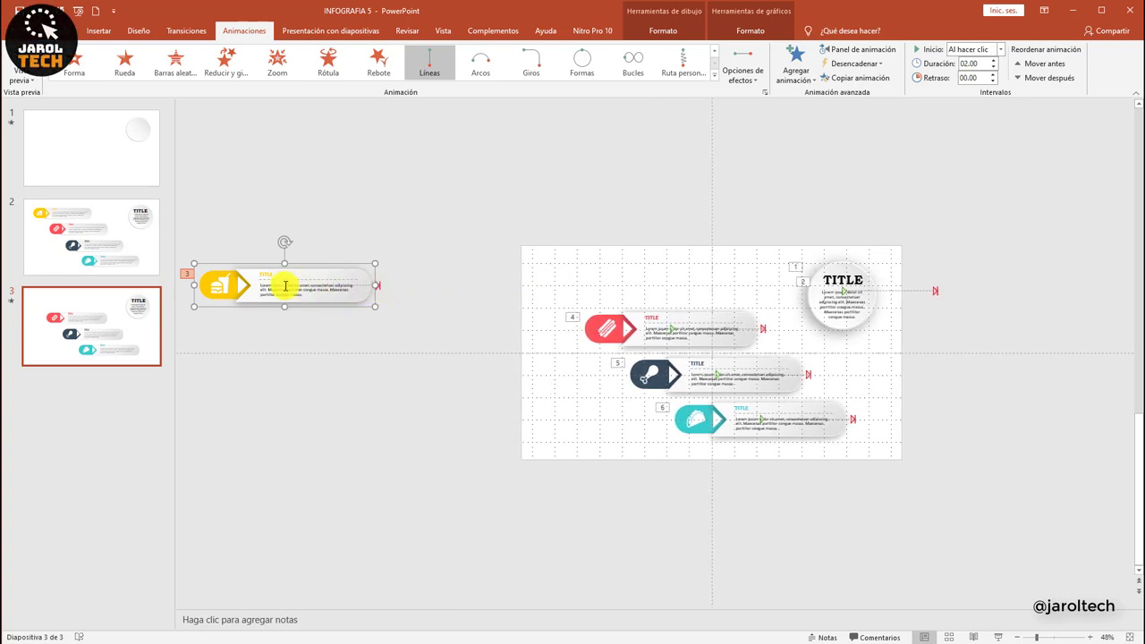
# Drag the yellow banner's path end back to its original staircase slot
pyautogui.moveTo(287, 286); pyautogui.dragTo(485, 289)
pyautogui.press('Escape')
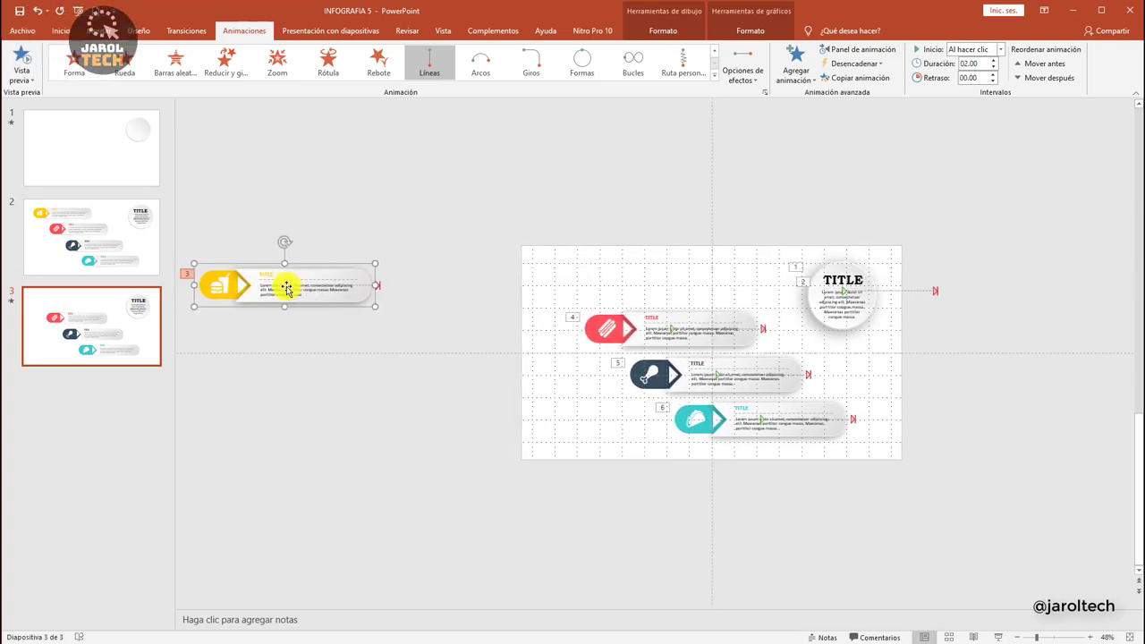
pyautogui.moveTo(286, 287); pyautogui.dragTo(379, 285)
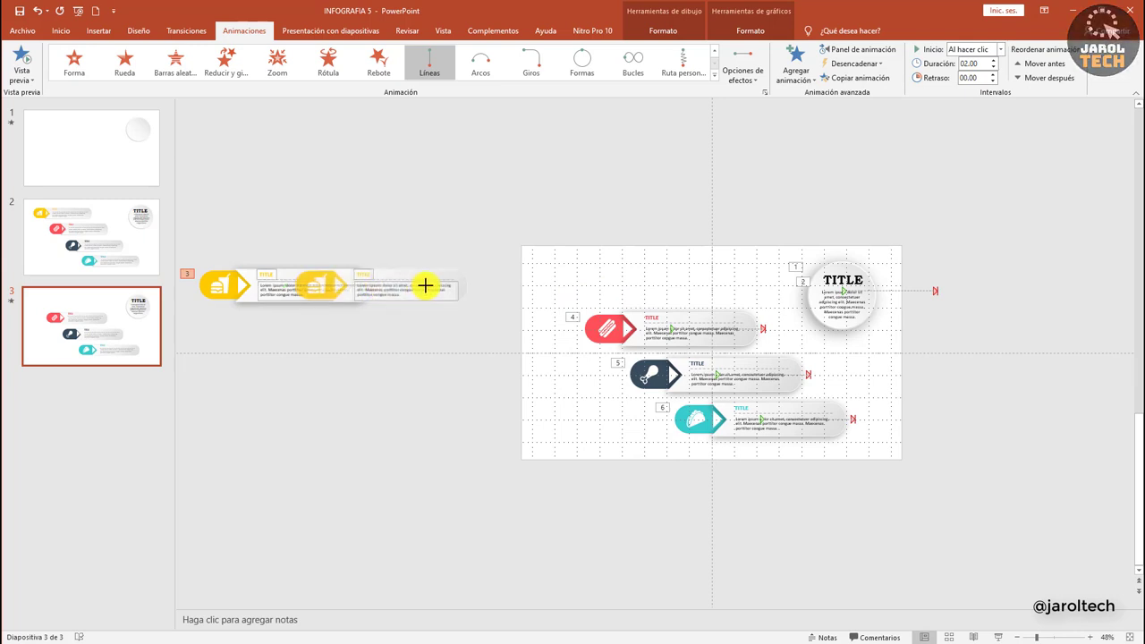
pyautogui.moveTo(378, 286); pyautogui.dragTo(639, 290)
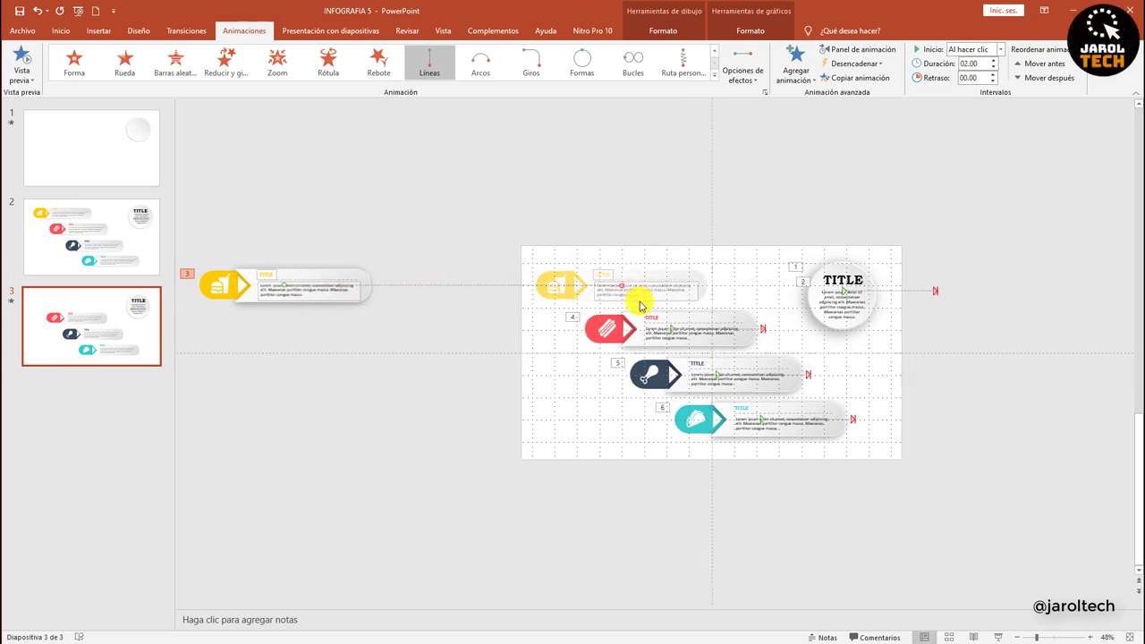
# Push the red banner off the left edge and land its path end in its slot
pyautogui.click(624, 321)
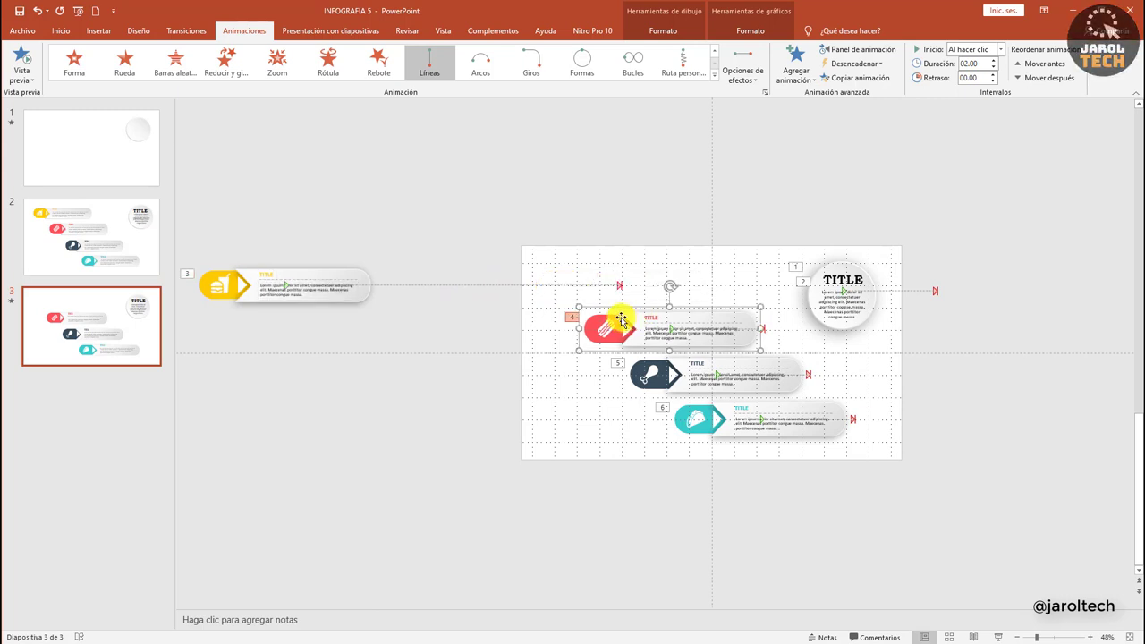
pyautogui.press('Left')
pyautogui.press('Left')
pyautogui.press('Left')
pyautogui.press('Left')
pyautogui.press('Left')
pyautogui.press('Left')
pyautogui.press('Left')
pyautogui.press('Left')
pyautogui.press('Left')
pyautogui.press('Left')
pyautogui.press('Left')
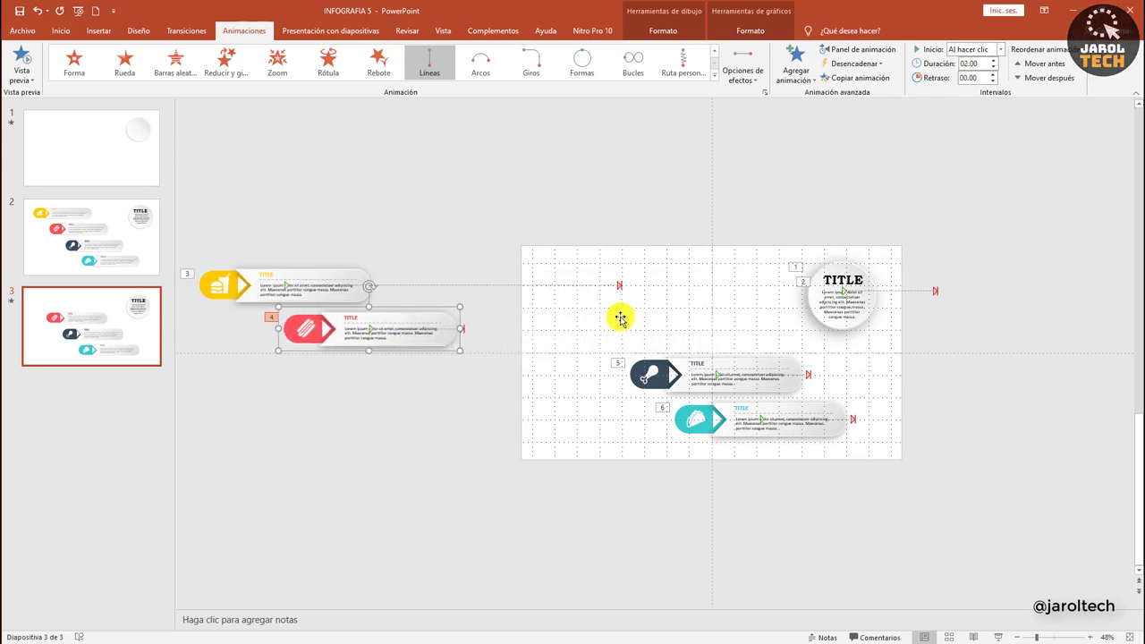
pyautogui.press('Left')
pyautogui.press('Left')
pyautogui.press('Left')
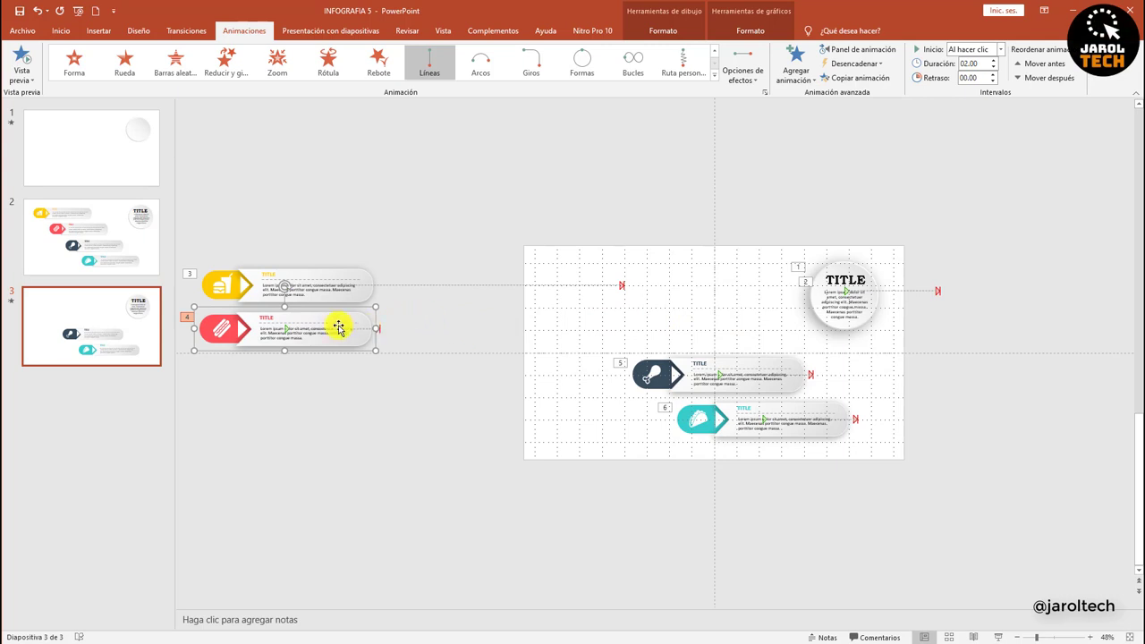
pyautogui.moveTo(284, 331); pyautogui.dragTo(408, 341)
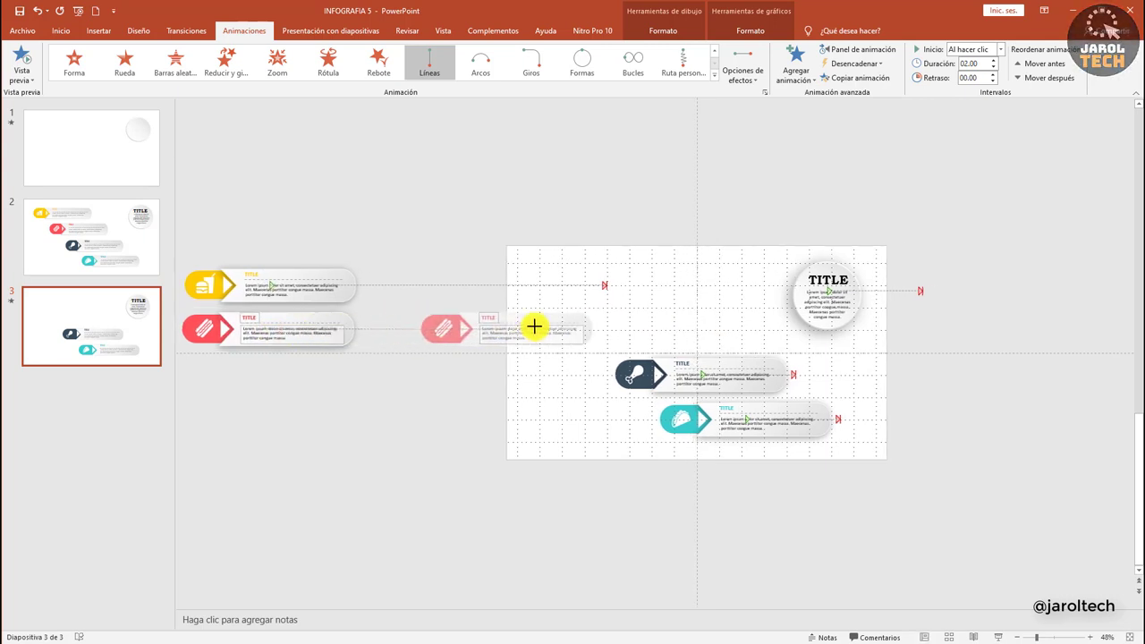
pyautogui.moveTo(398, 331); pyautogui.dragTo(648, 325)
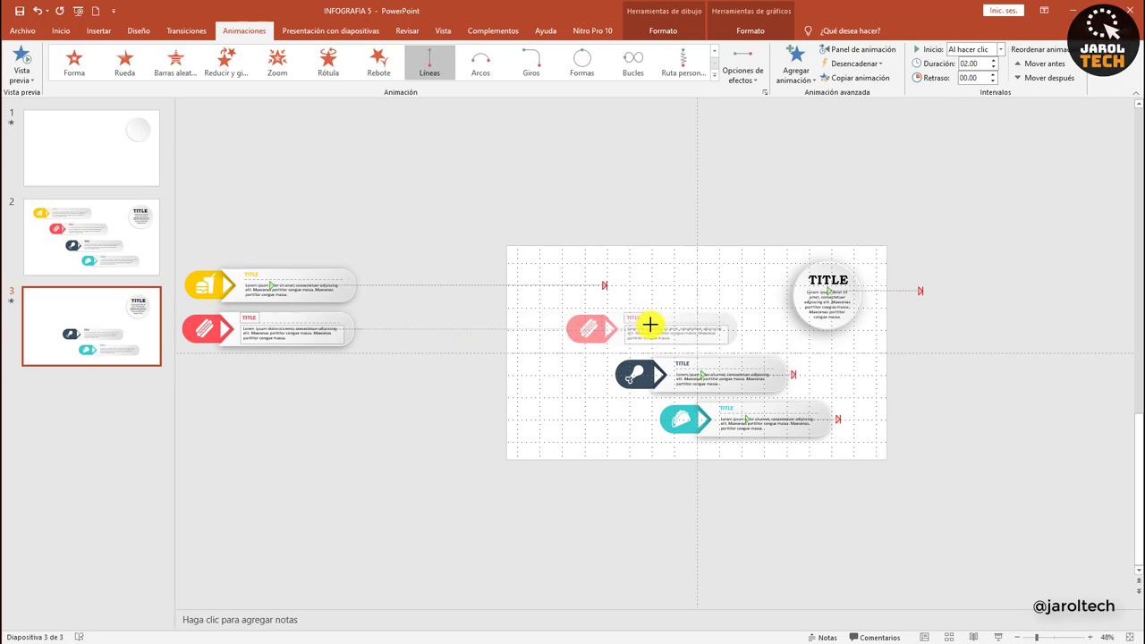
# Push the dark-blue banner off the left edge and pull its path end onto its spot
pyautogui.click(720, 357)
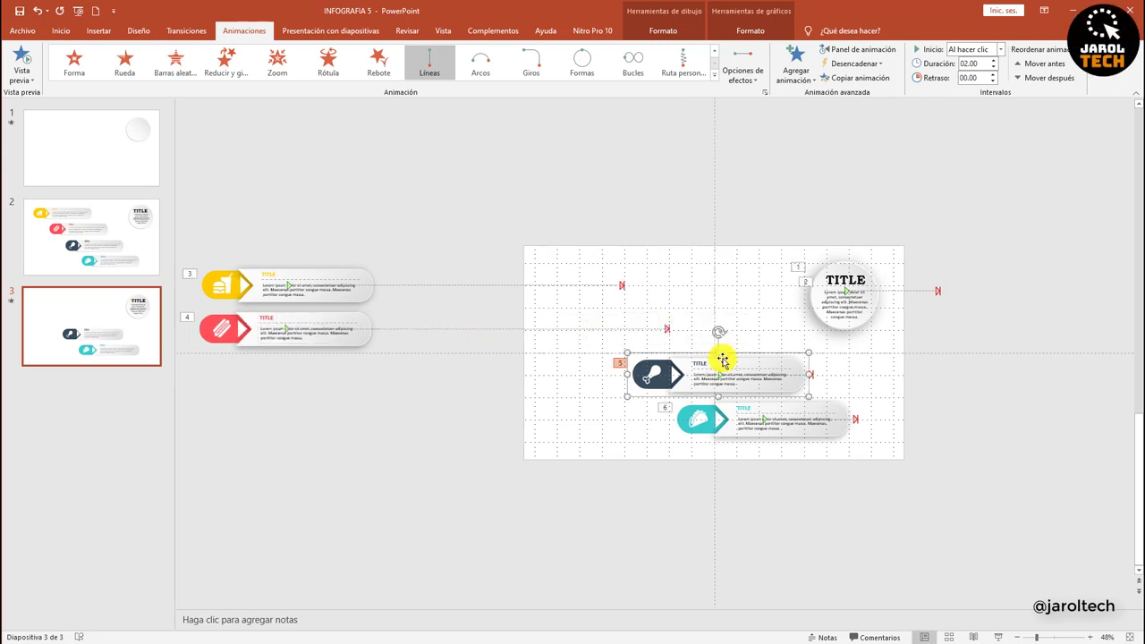
pyautogui.press('Left')
pyautogui.press('Left')
pyautogui.press('Left')
pyautogui.press('Left')
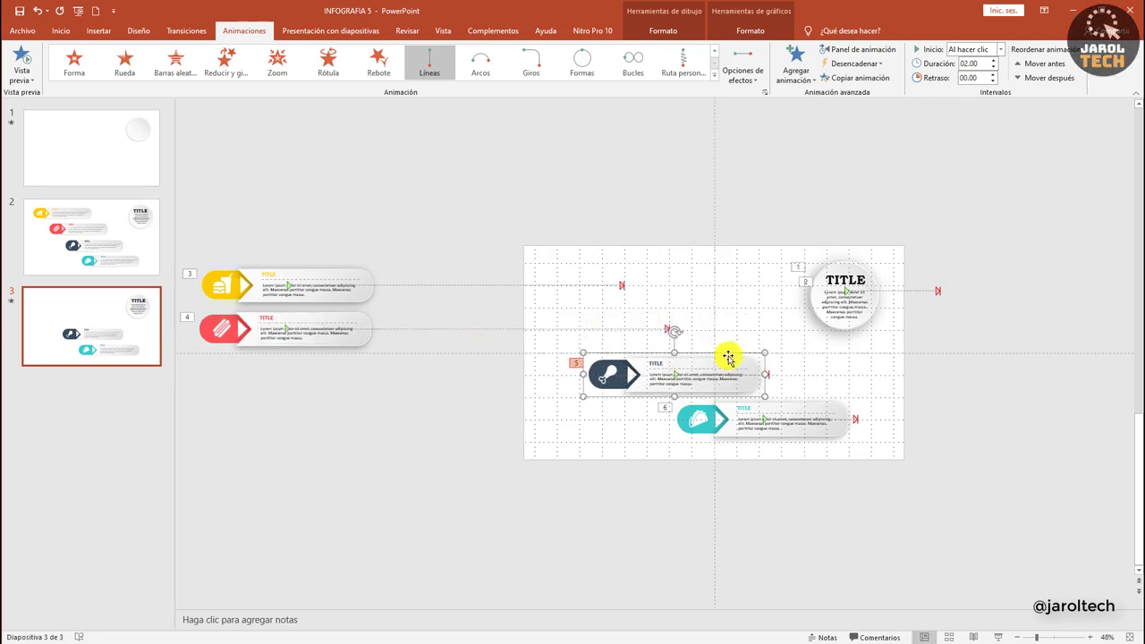
pyautogui.press('Left')
pyautogui.press('Left')
pyautogui.press('Left')
pyautogui.press('Left')
pyautogui.press('Left')
pyautogui.press('Left')
pyautogui.press('Left')
pyautogui.press('Left')
pyautogui.press('Left')
pyautogui.press('Left')
pyautogui.press('Left')
pyautogui.press('Left')
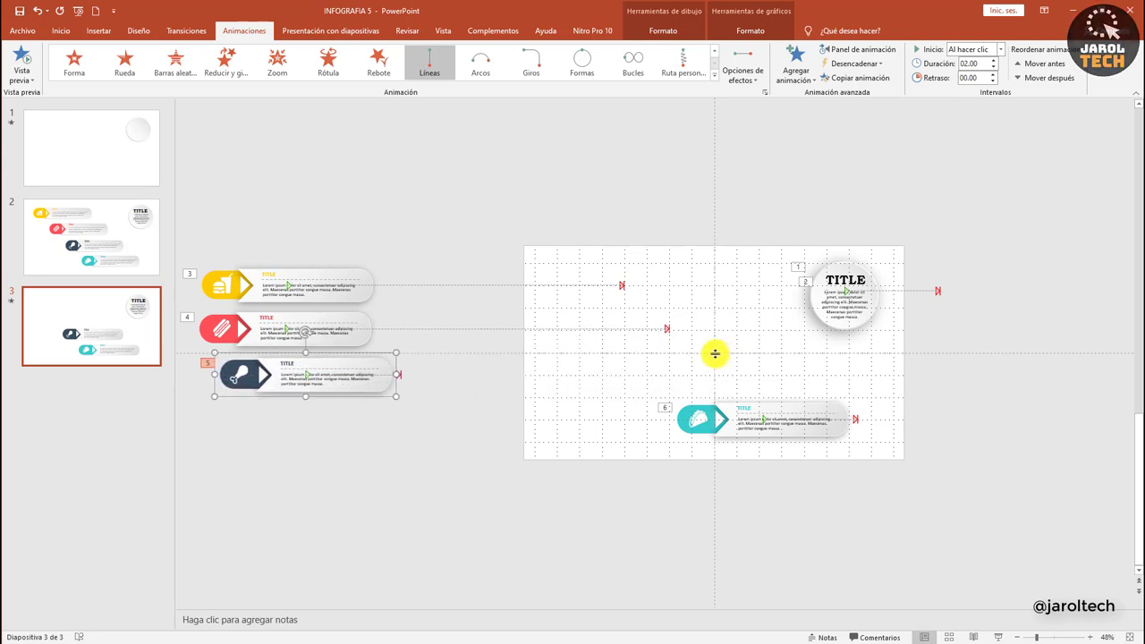
pyautogui.press('Left')
pyautogui.press('Left')
pyautogui.press('Left')
pyautogui.press('Left')
pyautogui.press('Left')
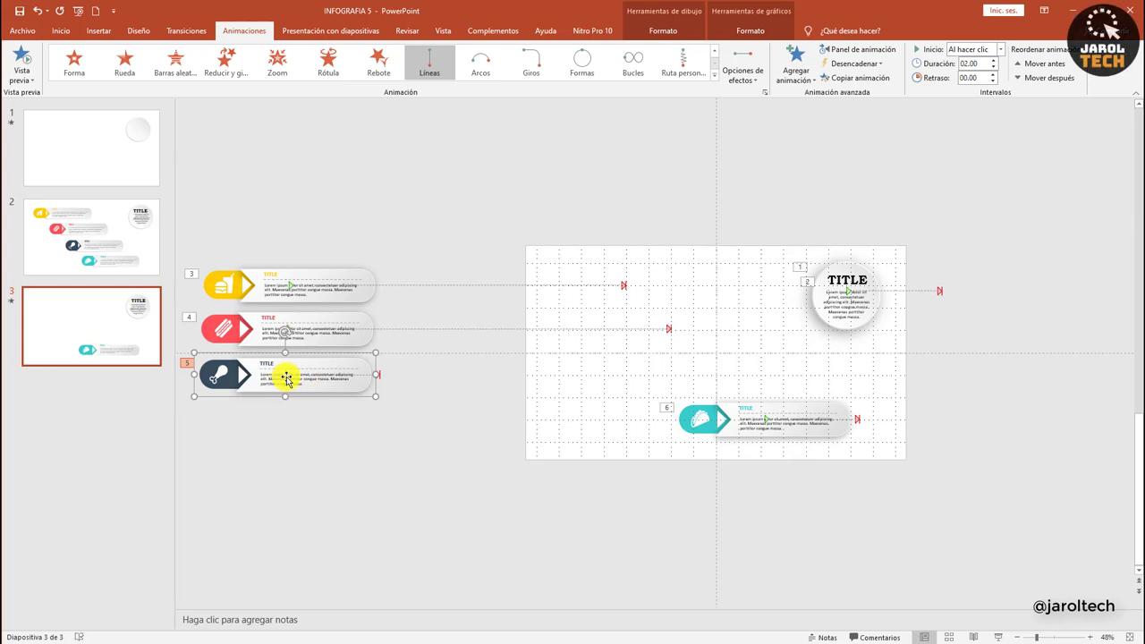
pyautogui.moveTo(286, 377); pyautogui.dragTo(699, 374)
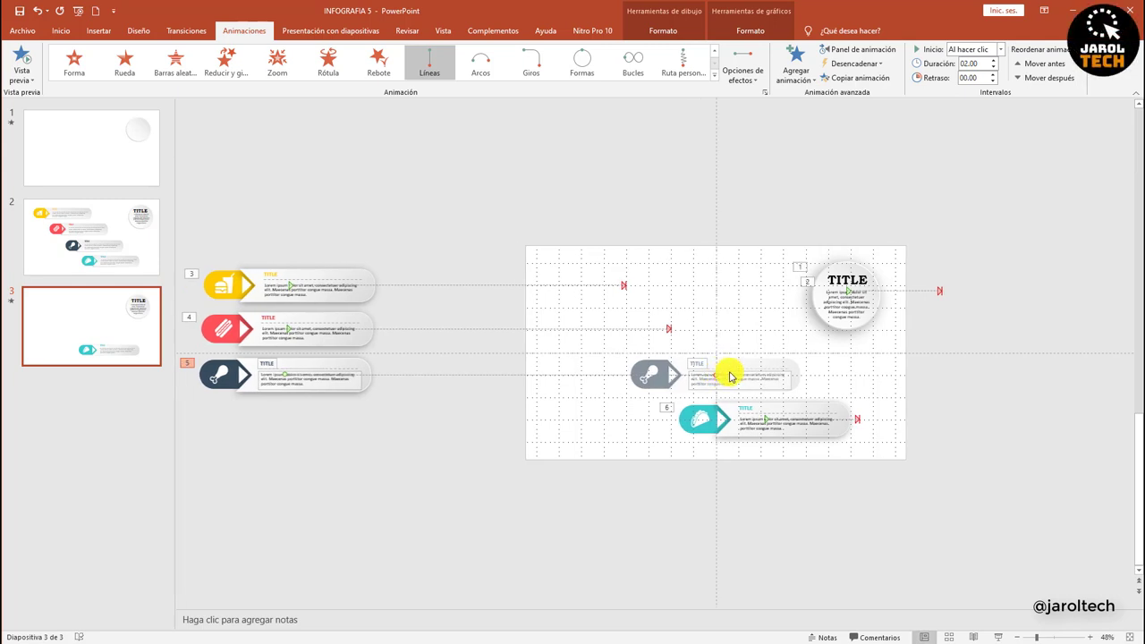
# Push the teal taco banner off the left edge and stretch its path end back to its bottom spot
pyautogui.click(765, 406)
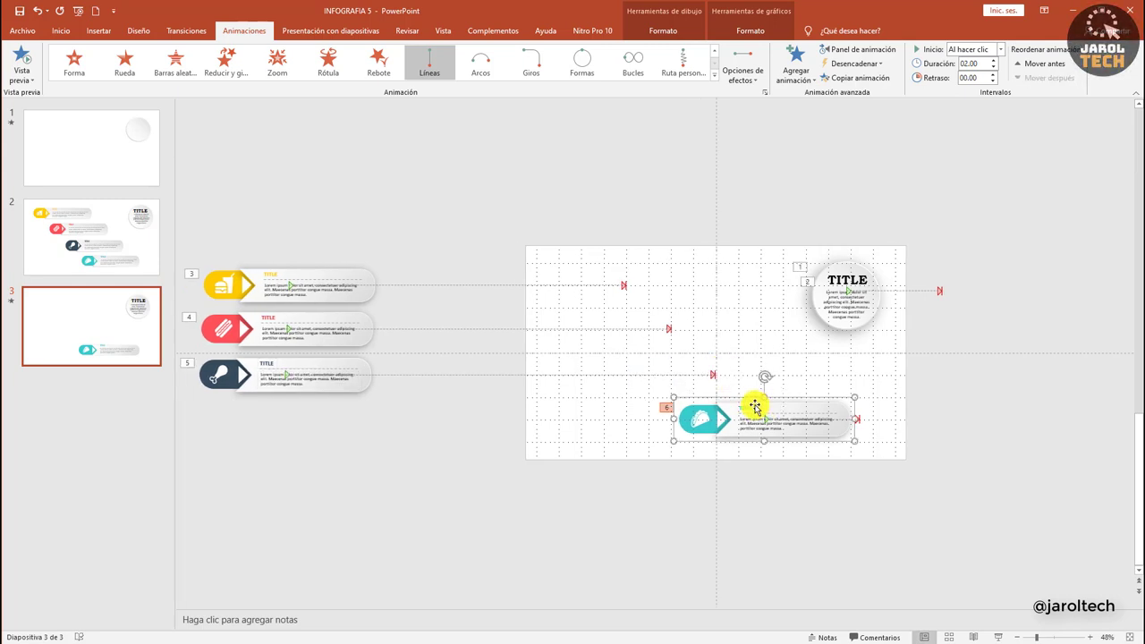
pyautogui.press('Left')
pyautogui.press('Left')
pyautogui.press('Left')
pyautogui.press('Left')
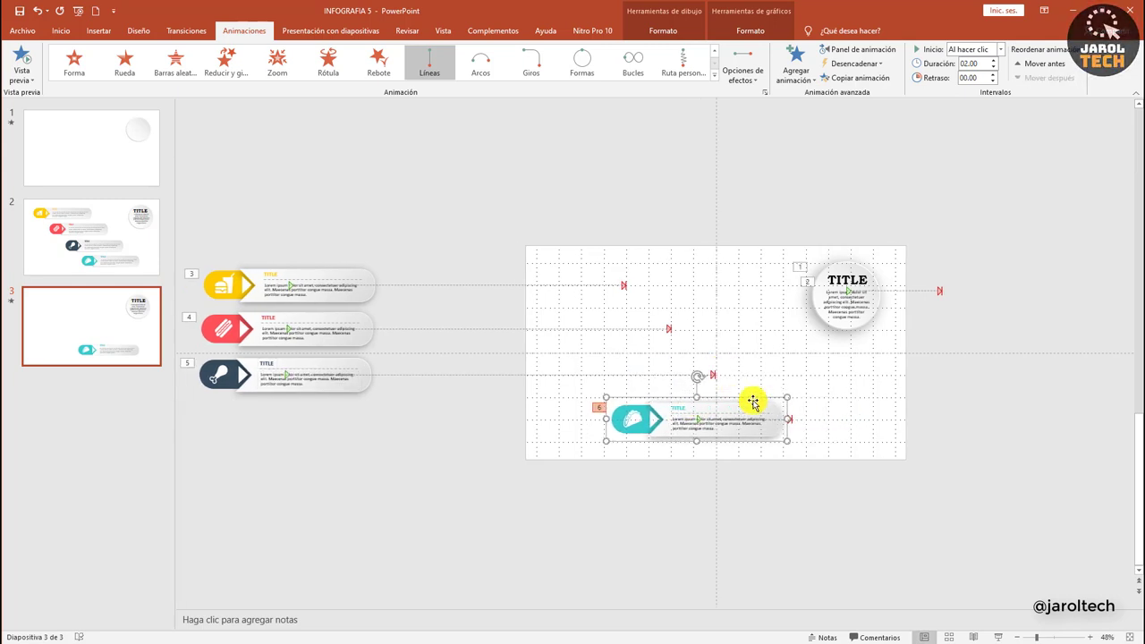
pyautogui.press('Left')
pyautogui.press('Left')
pyautogui.press('Left')
pyautogui.press('Left')
pyautogui.press('Left')
pyautogui.press('Left')
pyautogui.press('Left')
pyautogui.press('Left')
pyautogui.press('Left')
pyautogui.press('Left')
pyautogui.press('Left')
pyautogui.press('Left')
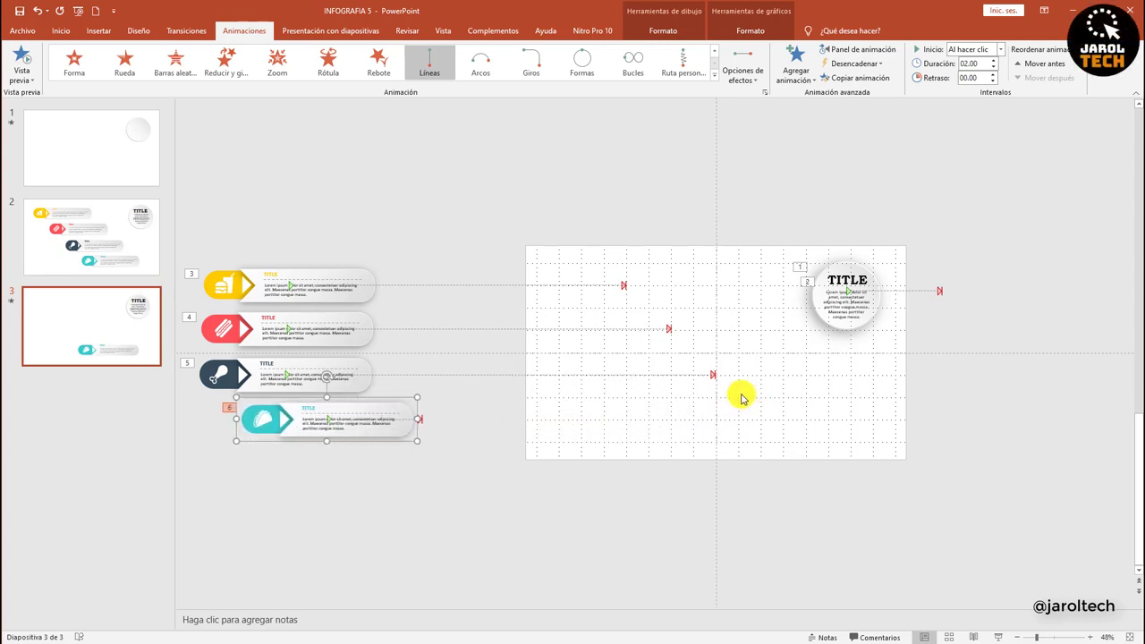
pyautogui.press('Left')
pyautogui.press('Left')
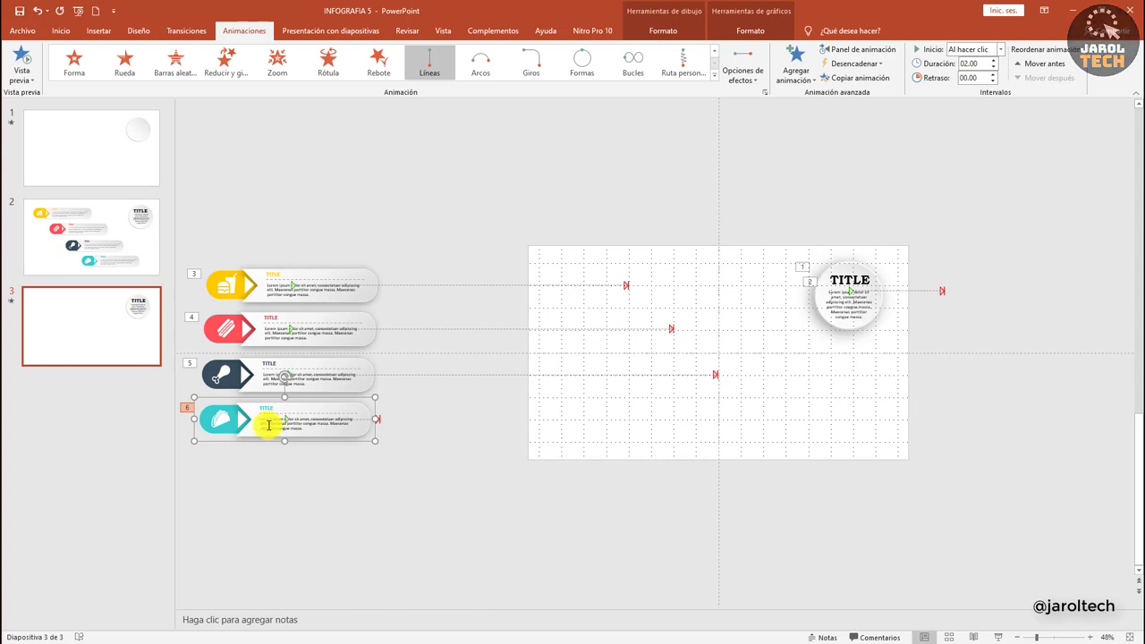
pyautogui.moveTo(285, 421)
pyautogui.mouseDown()
pyautogui.moveTo(383, 436)
pyautogui.moveTo(745, 414)
pyautogui.mouseUp()
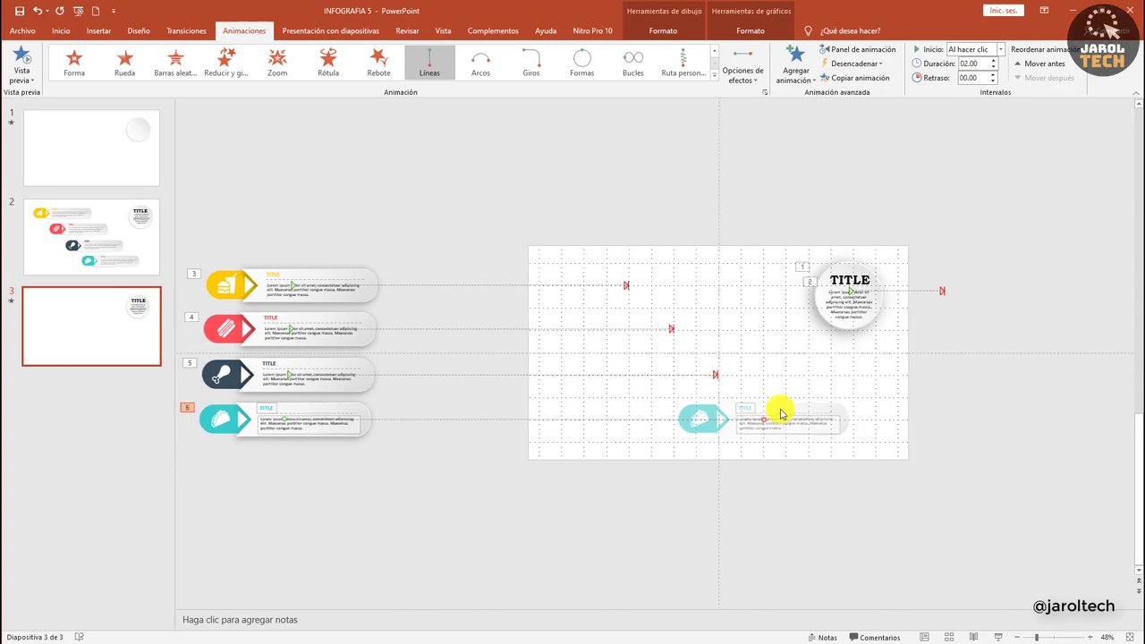
pyautogui.click(772, 346)
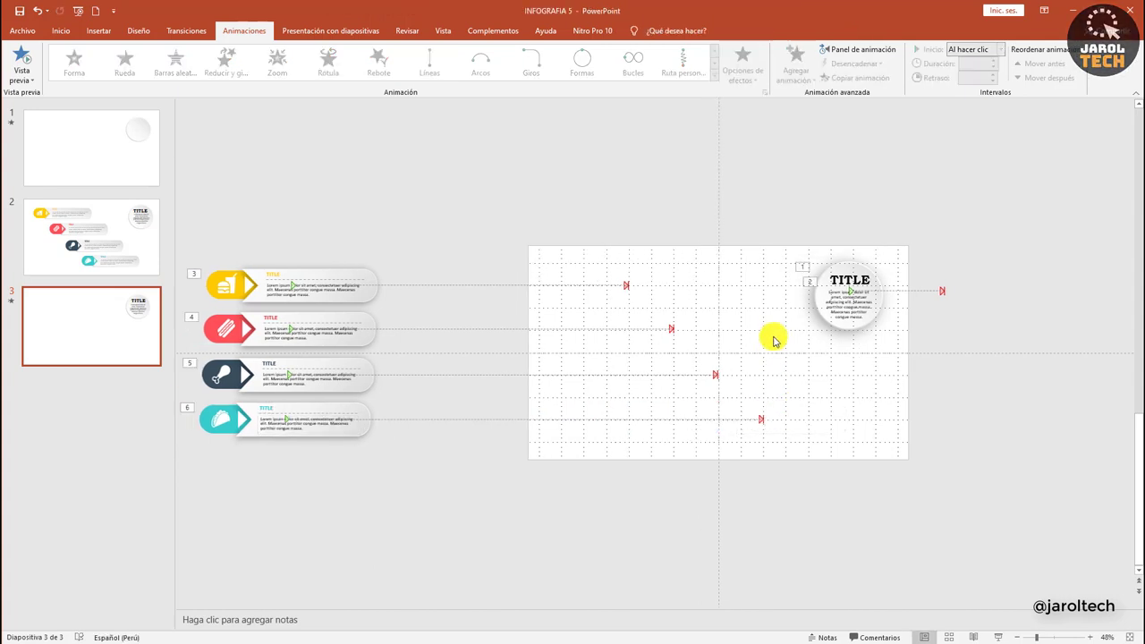
# Select the badge's TITLE text group and push it off the slide's left edge
pyautogui.click(853, 286)
pyautogui.click(845, 283)
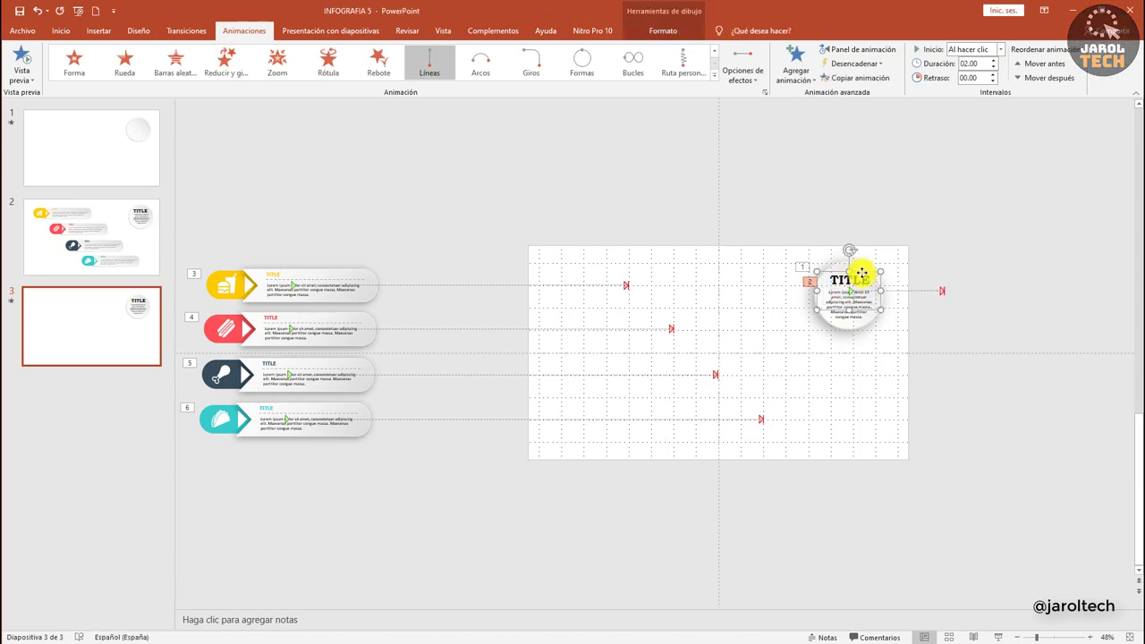
pyautogui.press('Left')
pyautogui.press('Left')
pyautogui.press('Left')
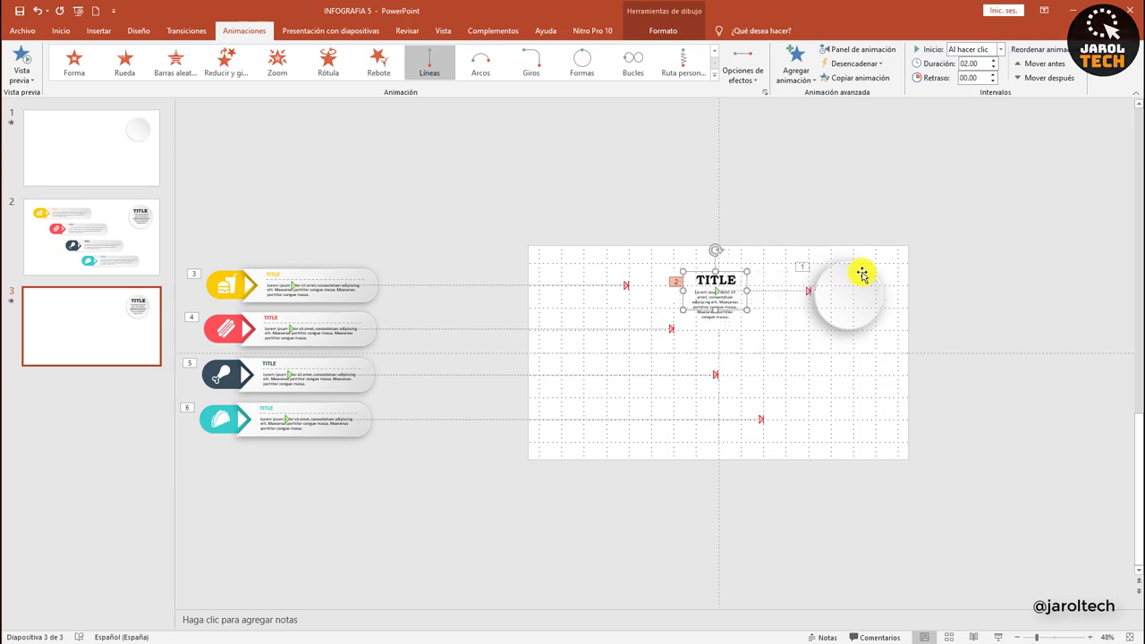
pyautogui.press('Left')
pyautogui.press('Left')
pyautogui.press('Left')
pyautogui.press('Left')
pyautogui.press('Left')
pyautogui.press('Left')
pyautogui.press('Left')
pyautogui.press('Left')
pyautogui.press('Left')
pyautogui.press('Left')
pyautogui.press('Left')
pyautogui.press('Left')
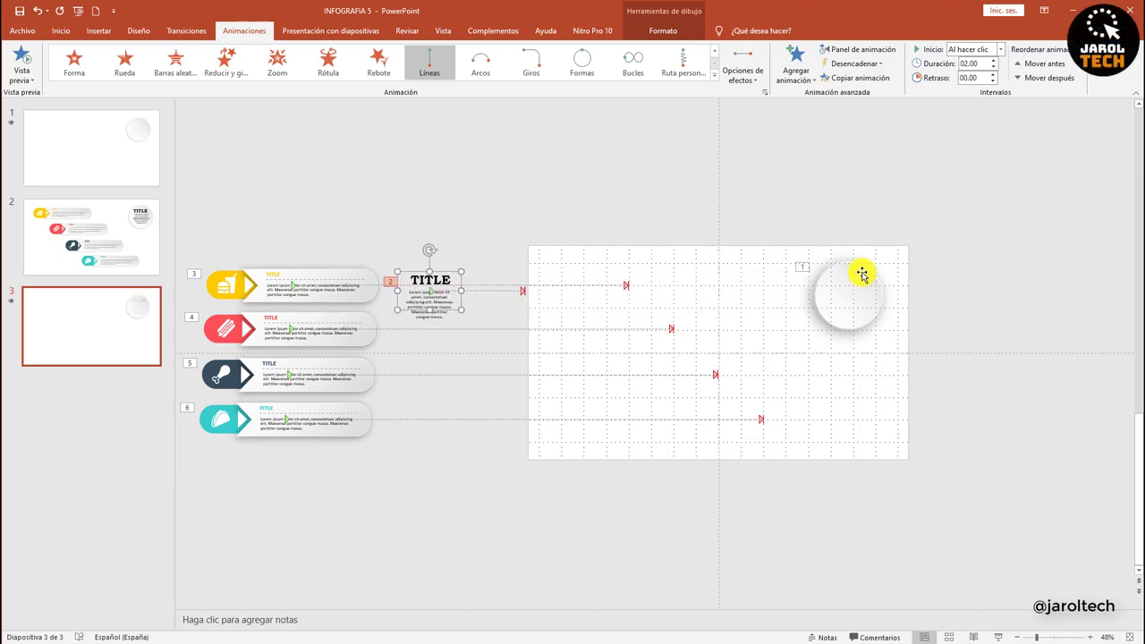
pyautogui.press('Left')
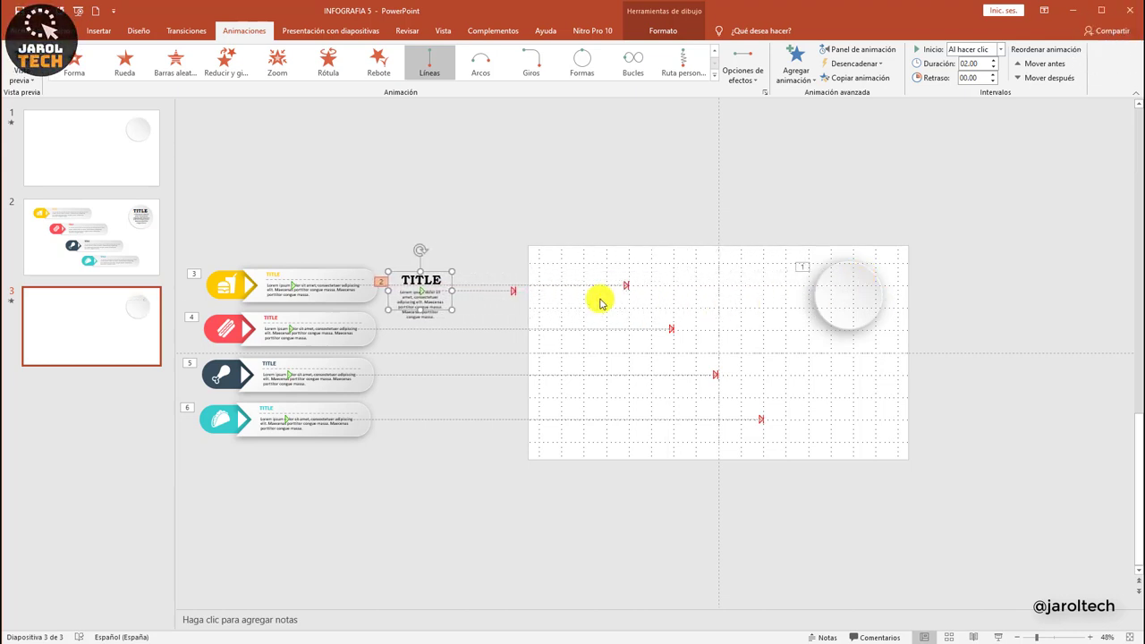
pyautogui.press('Left')
pyautogui.press('Left')
# Drag the TITLE motion path's end point inside the white circle, fine-tuning its position
pyautogui.click(510, 296)
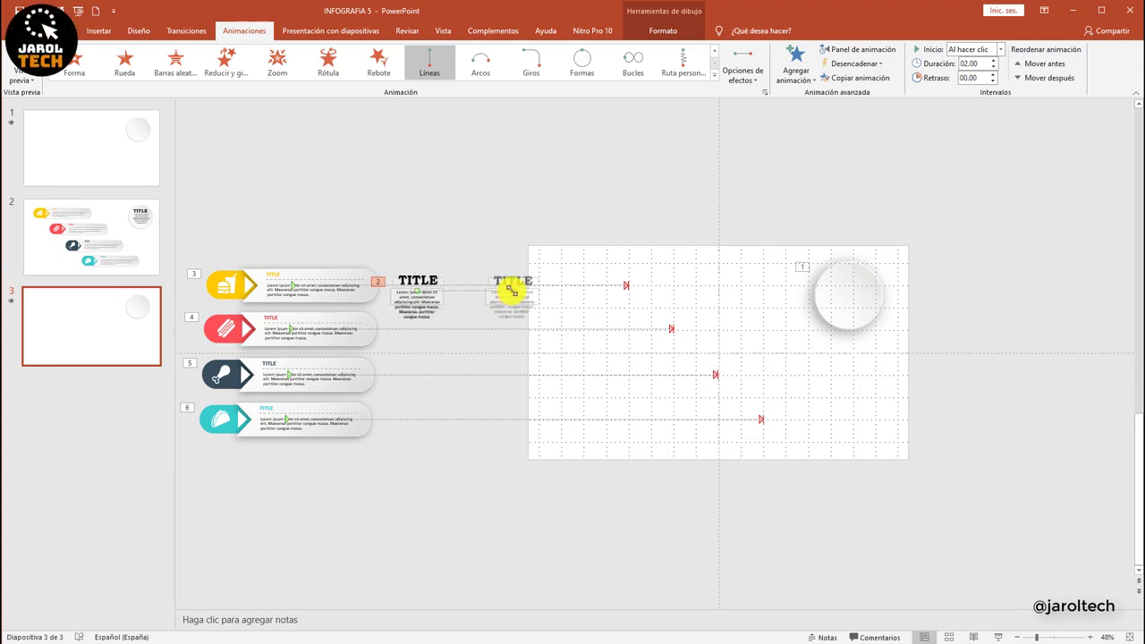
pyautogui.moveTo(510, 290); pyautogui.dragTo(823, 302)
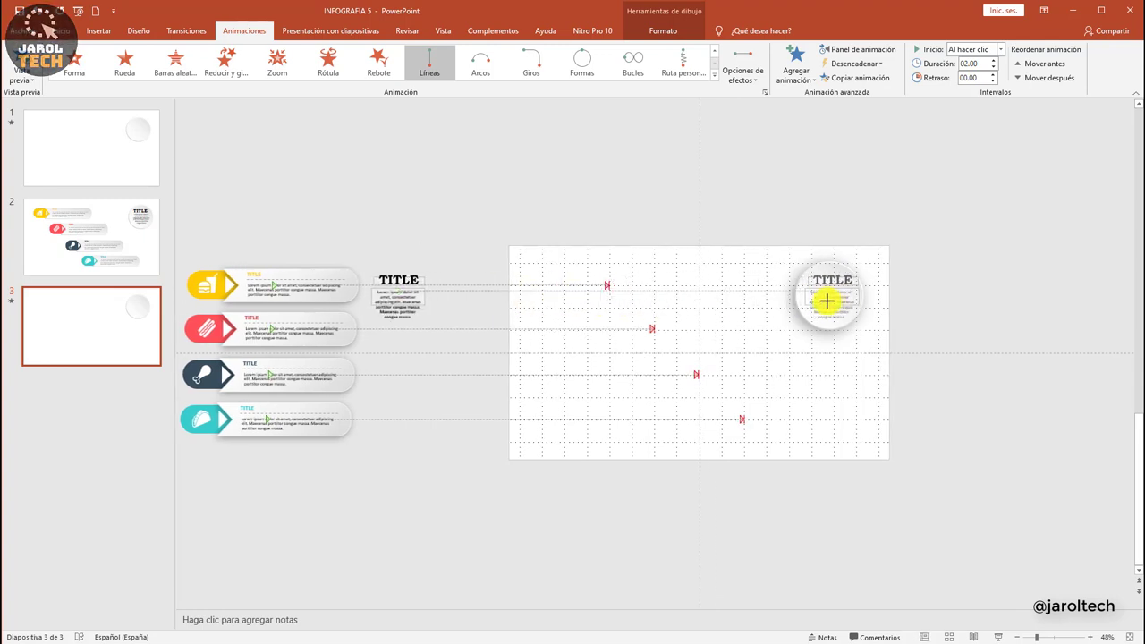
pyautogui.moveTo(829, 301); pyautogui.dragTo(849, 302)
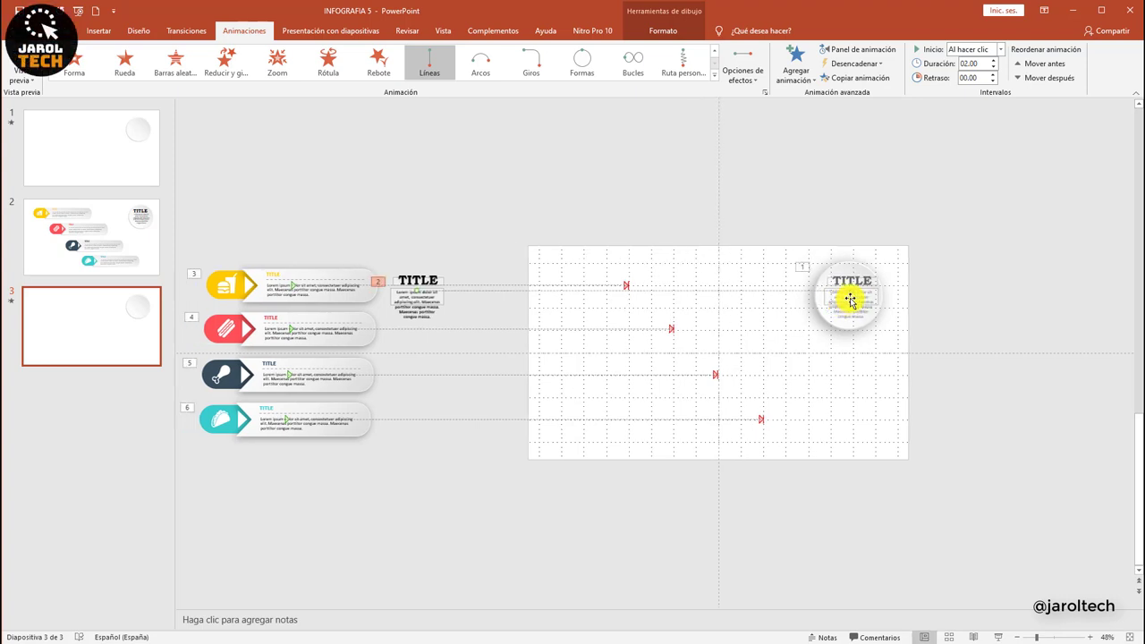
pyautogui.click(851, 291)
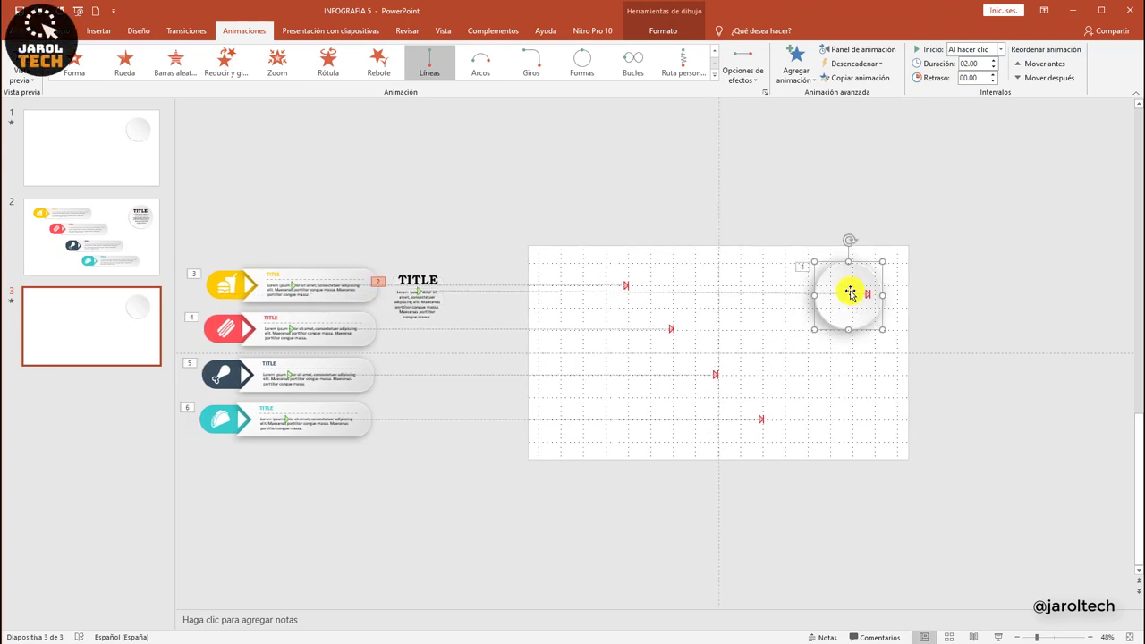
pyautogui.click(910, 279)
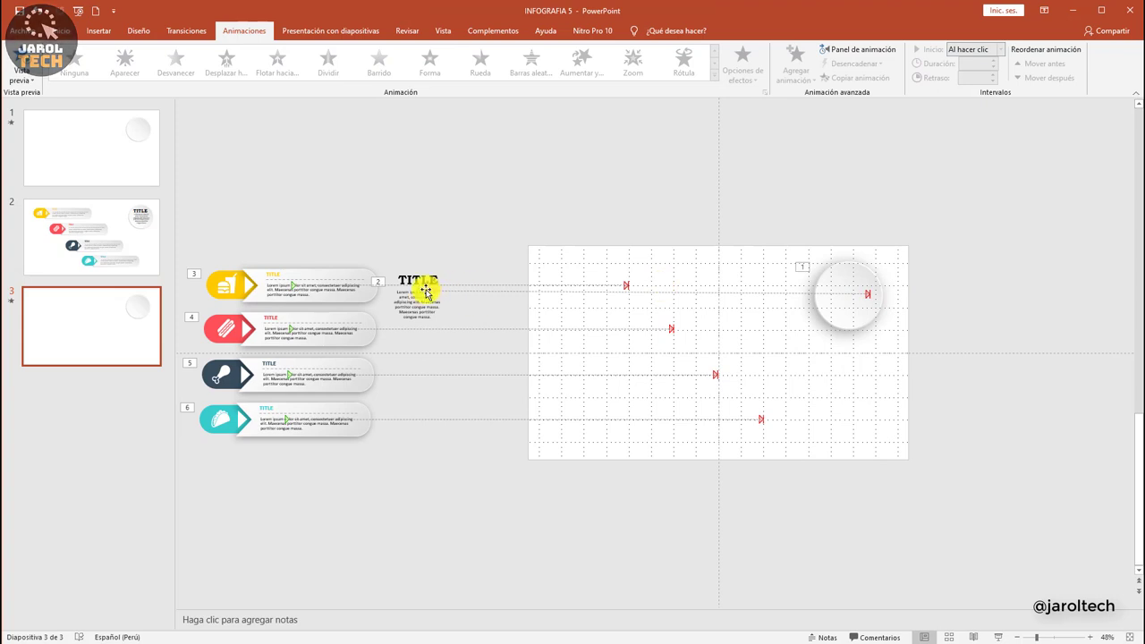
pyautogui.click(420, 293)
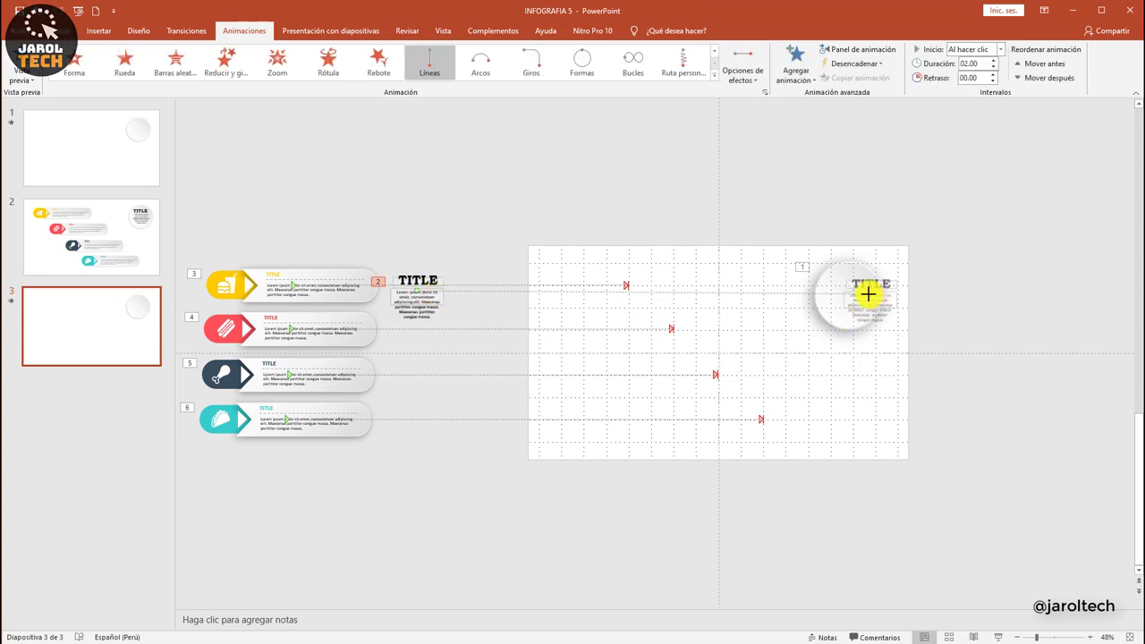
pyautogui.moveTo(867, 294)
pyautogui.mouseDown()
pyautogui.moveTo(830, 295)
pyautogui.moveTo(853, 300)
pyautogui.mouseUp()
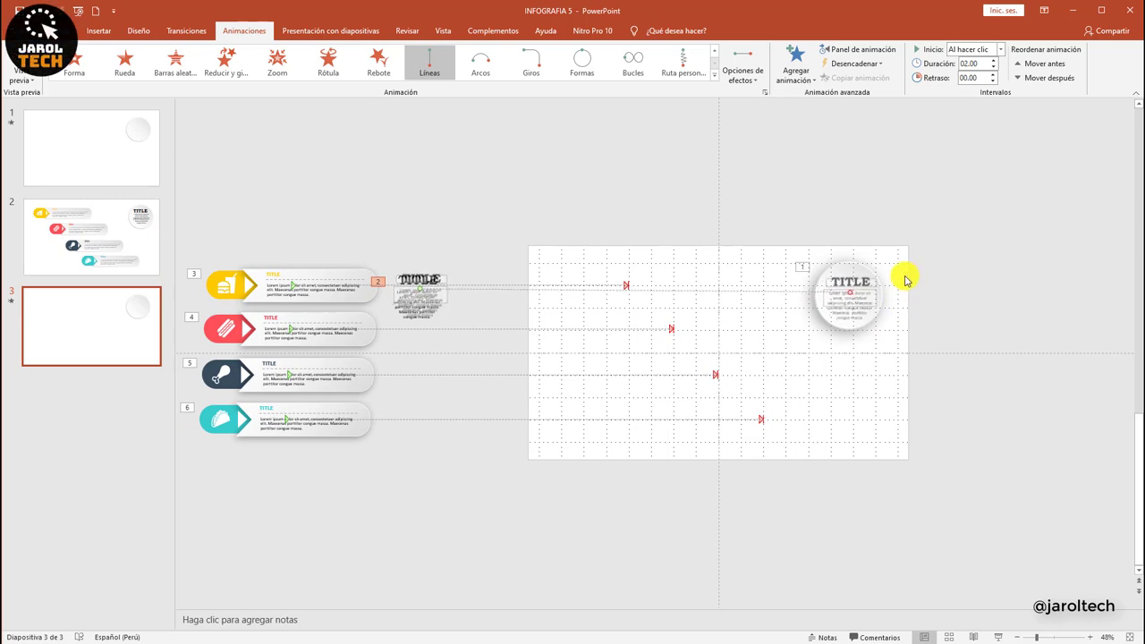
pyautogui.click(905, 281)
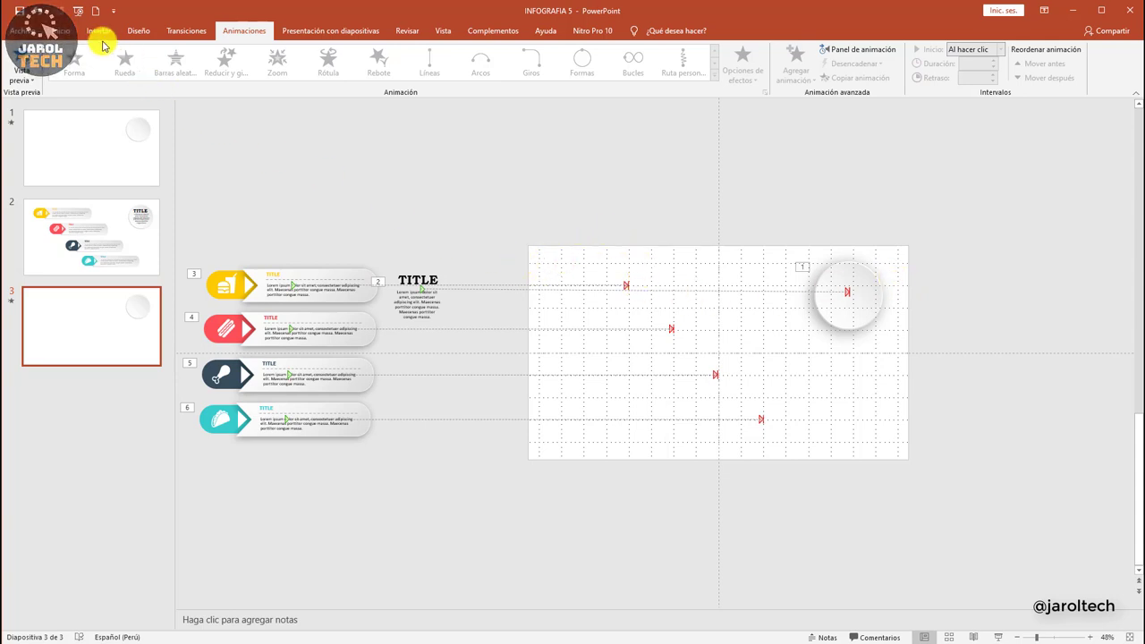
# Play the infographic as a slide show to preview the banner and badge animations
pyautogui.click(61, 32)
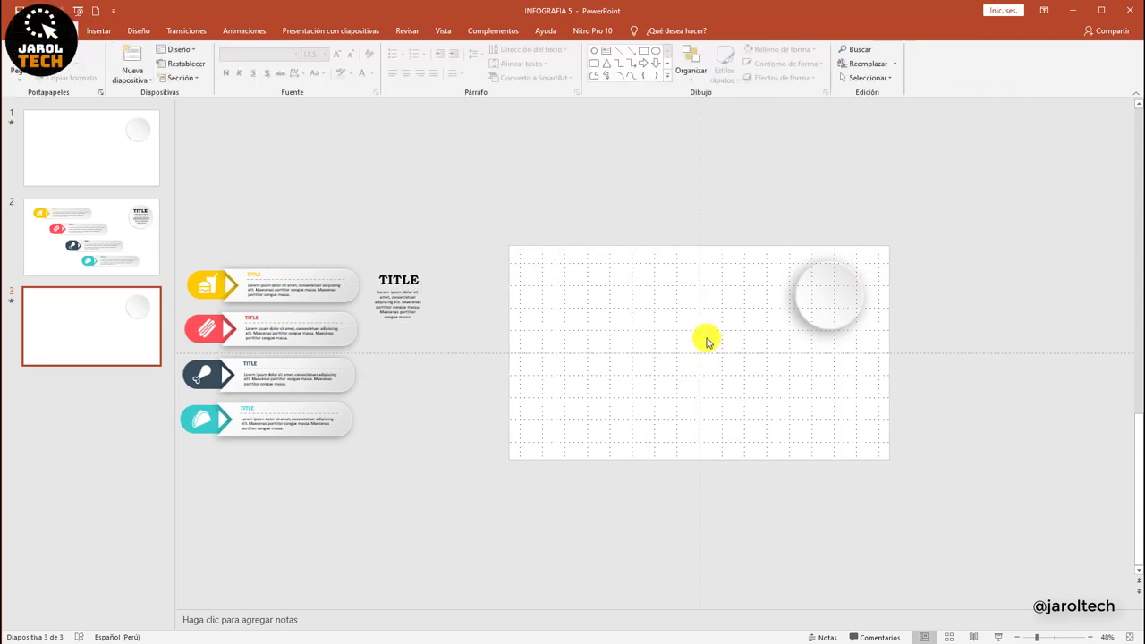
pyautogui.click(998, 637)
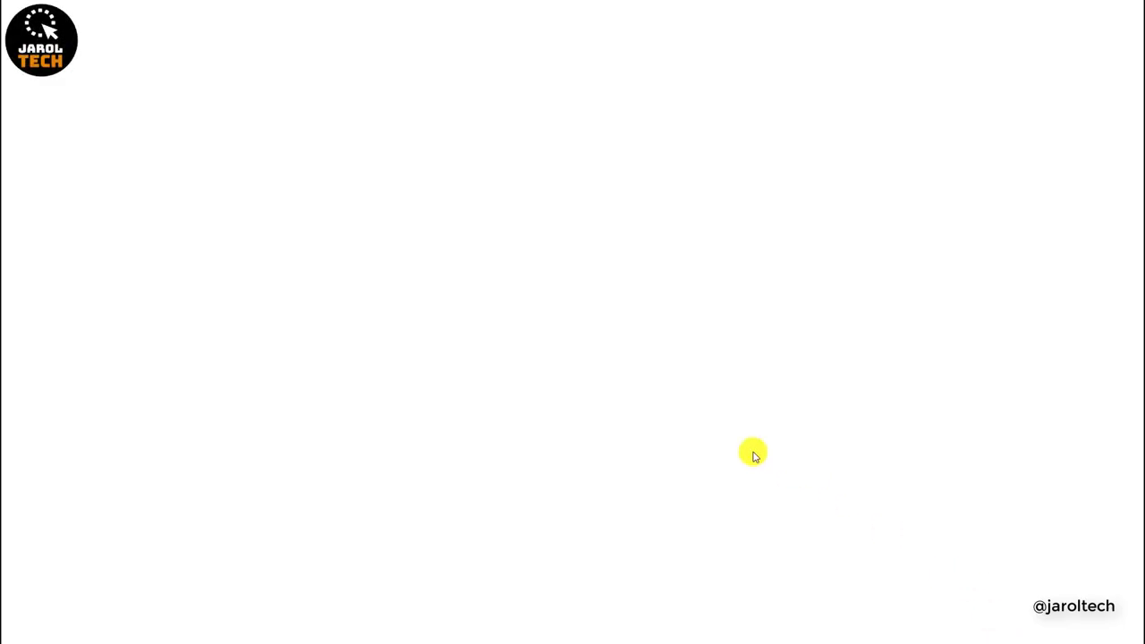
pyautogui.press('Escape')
pyautogui.click(113, 241)
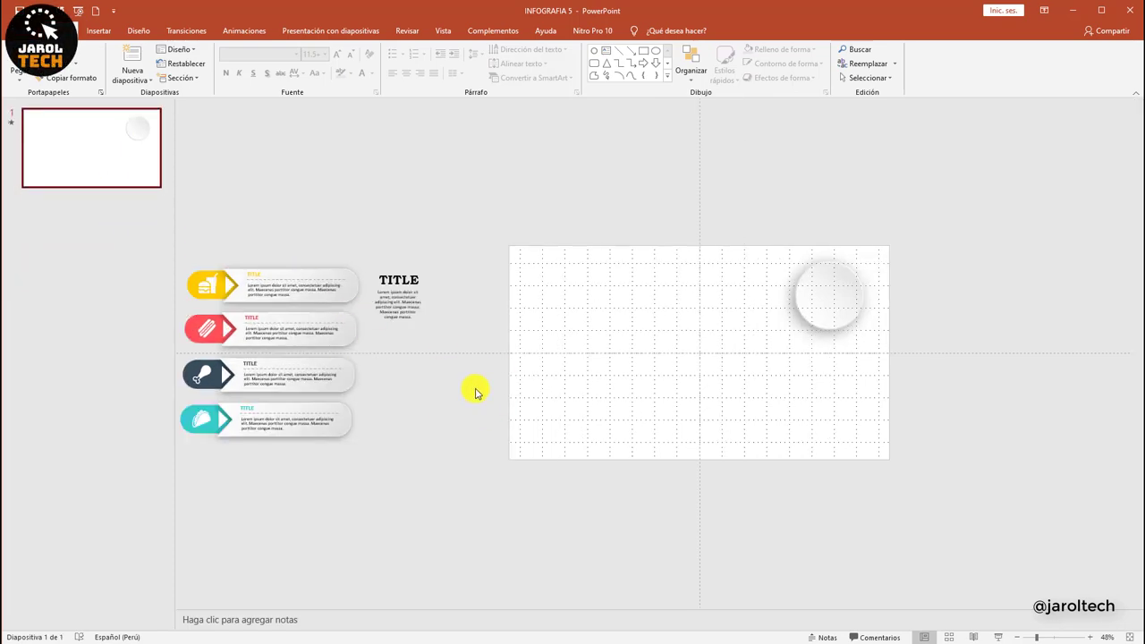
pyautogui.press('F5')
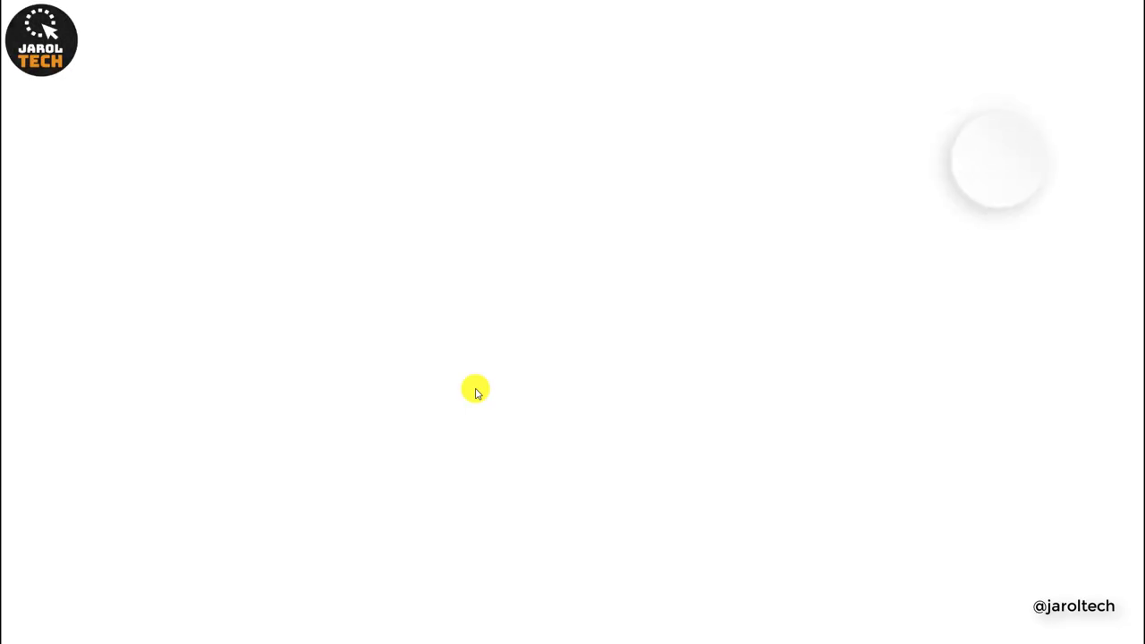